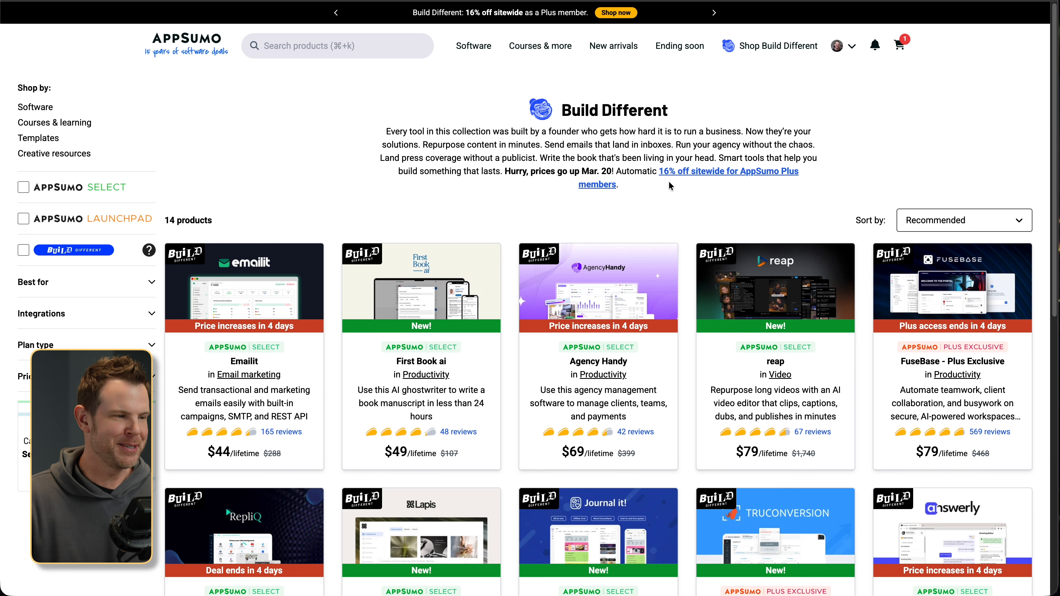
- Browse the Build Different deals and open the Journal it! product page
{"action": "scroll", "coordinate": [691, 254], "scroll_direction": "down", "scroll_amount": 3}
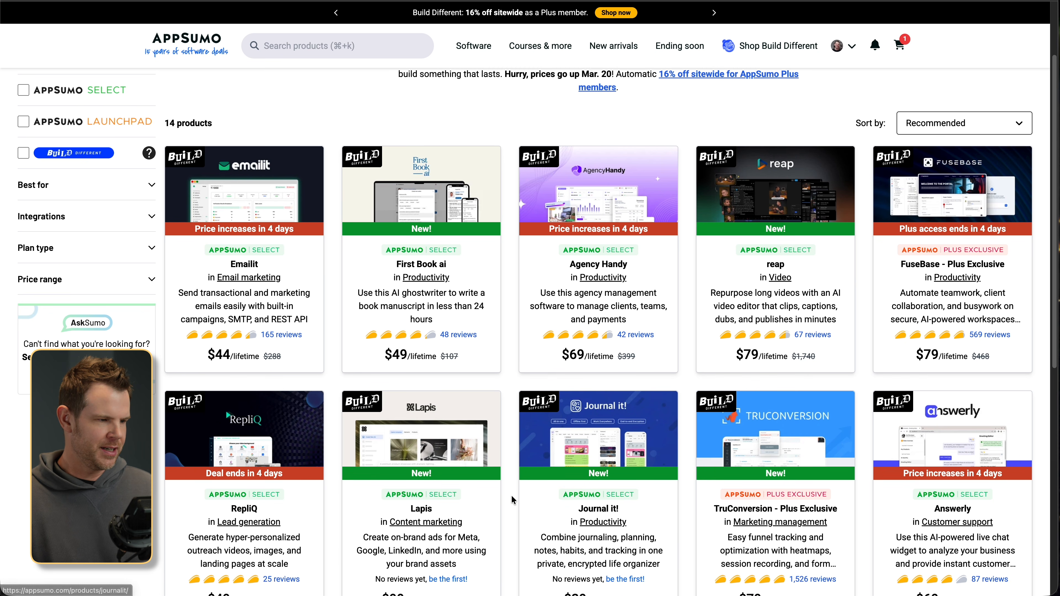
{"action": "scroll", "coordinate": [511, 495], "scroll_direction": "down", "scroll_amount": 3}
{"action": "scroll", "coordinate": [755, 467], "scroll_direction": "down", "scroll_amount": 3}
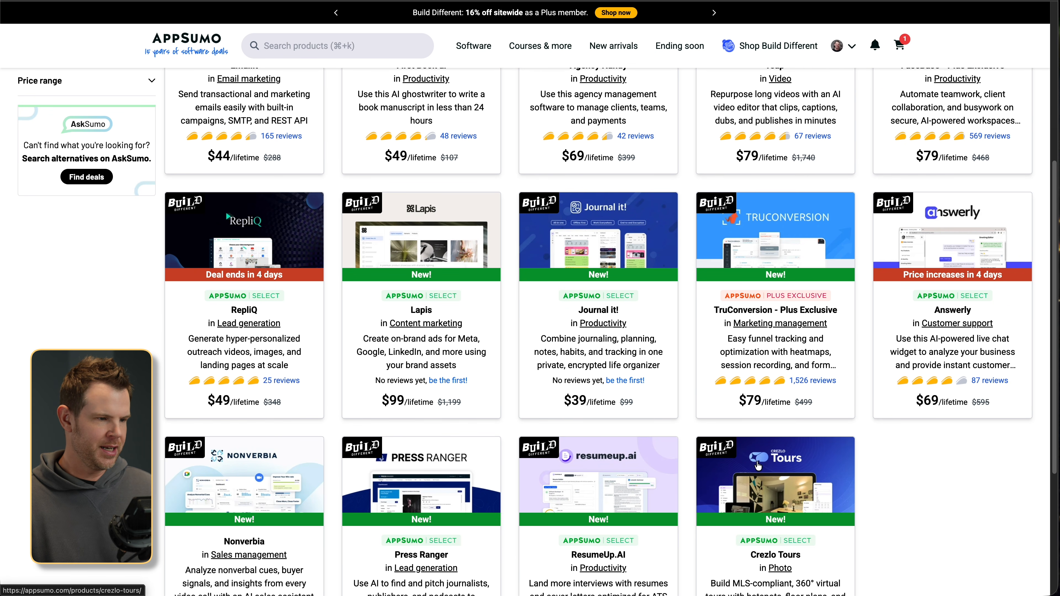
{"action": "scroll", "coordinate": [878, 502], "scroll_direction": "down", "scroll_amount": 3}
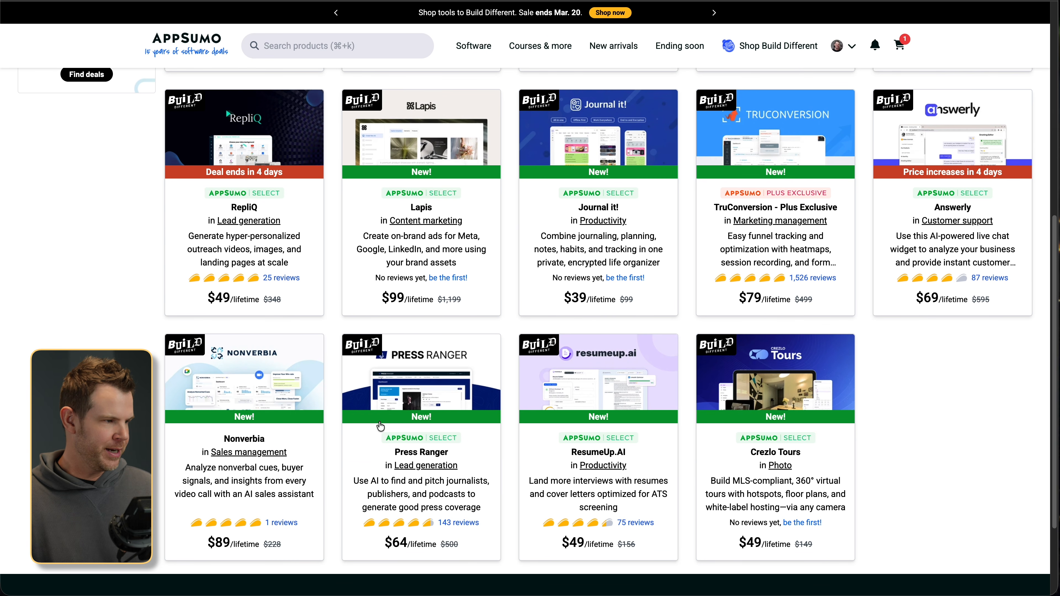
{"action": "scroll", "coordinate": [397, 423], "scroll_direction": "up", "scroll_amount": 3}
{"action": "scroll", "coordinate": [397, 420], "scroll_direction": "up", "scroll_amount": 3}
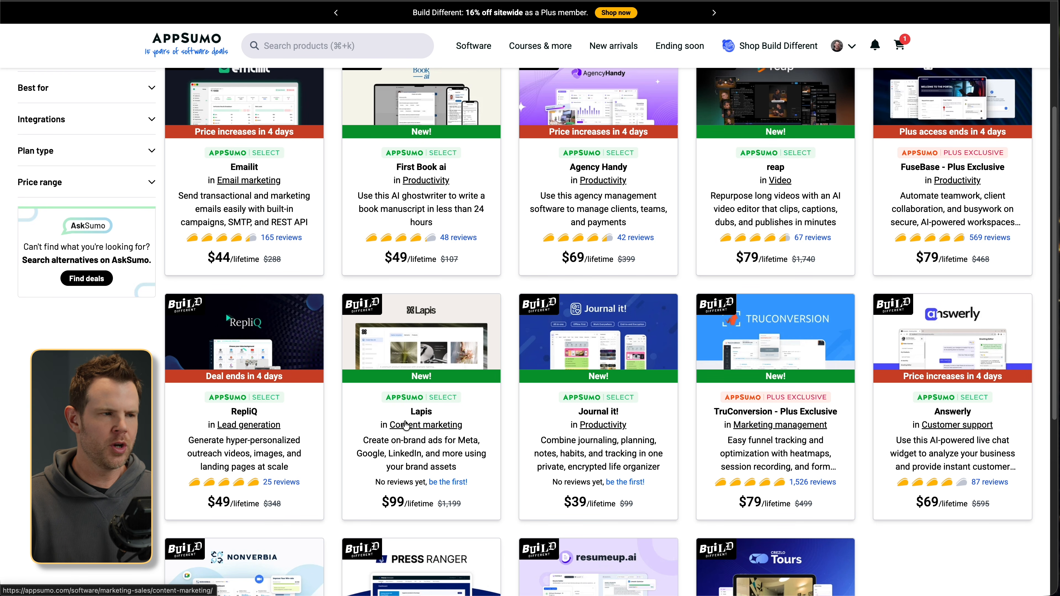
{"action": "left_click", "coordinate": [547, 400]}
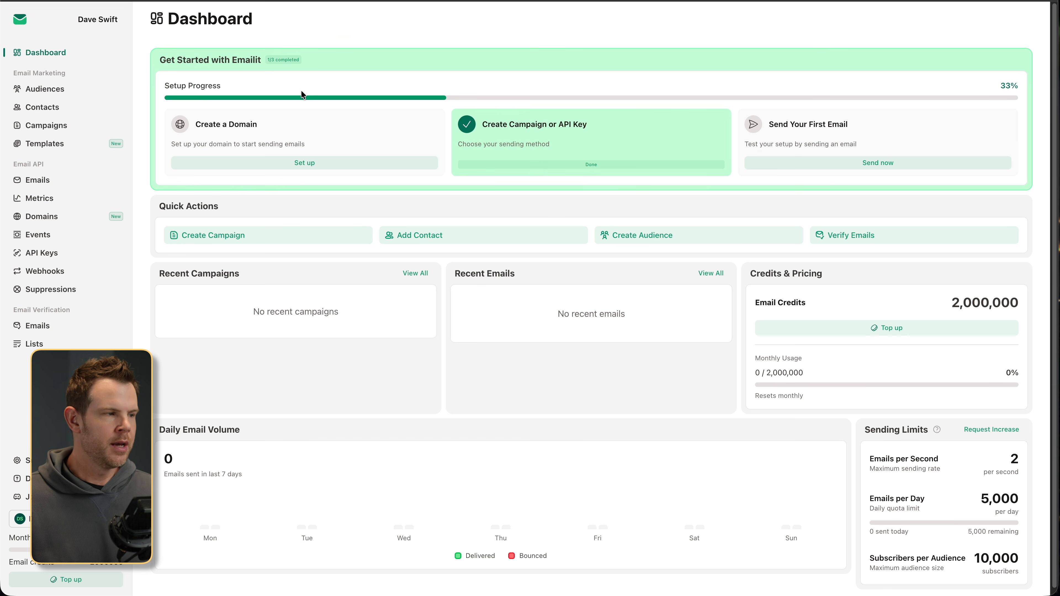
- Add daveswift.com as a new sending domain from the Create a Domain setup
{"action": "left_click", "coordinate": [299, 163]}
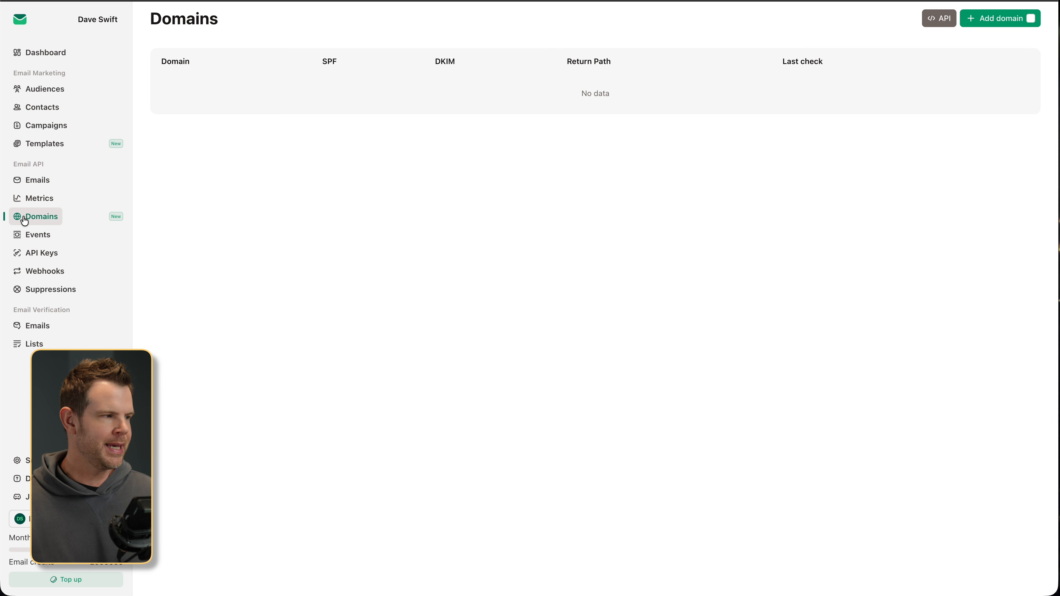
{"action": "left_click", "coordinate": [1006, 18]}
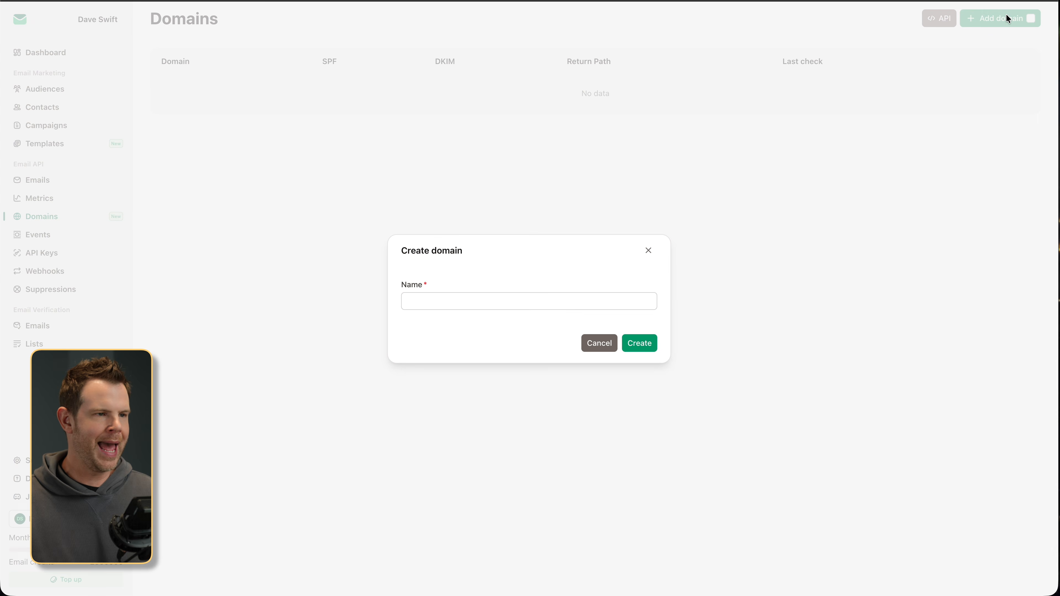
{"action": "type", "text": "daveswift.com"}
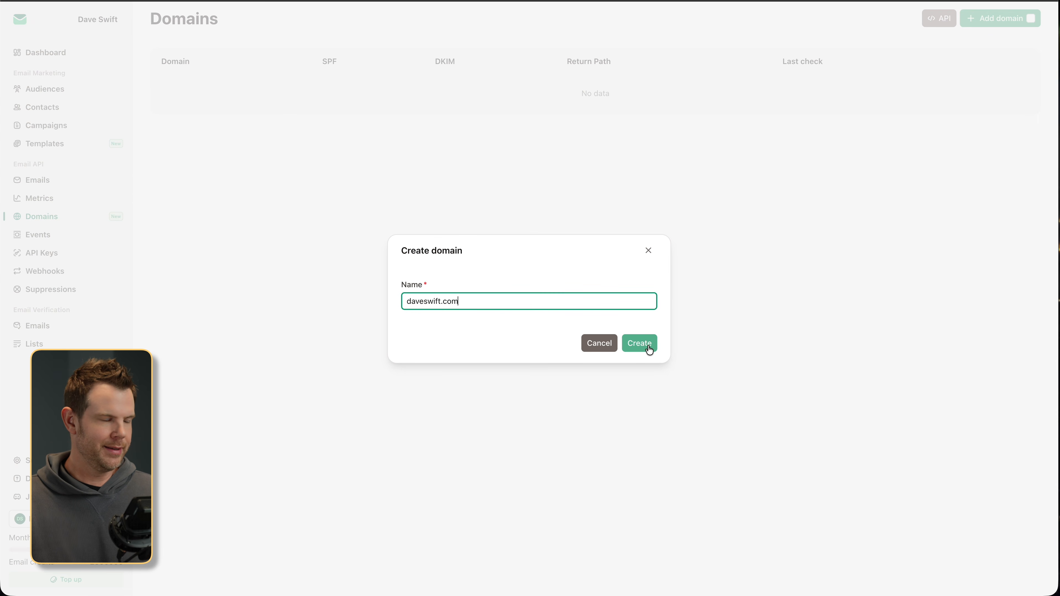
{"action": "left_click", "coordinate": [649, 350]}
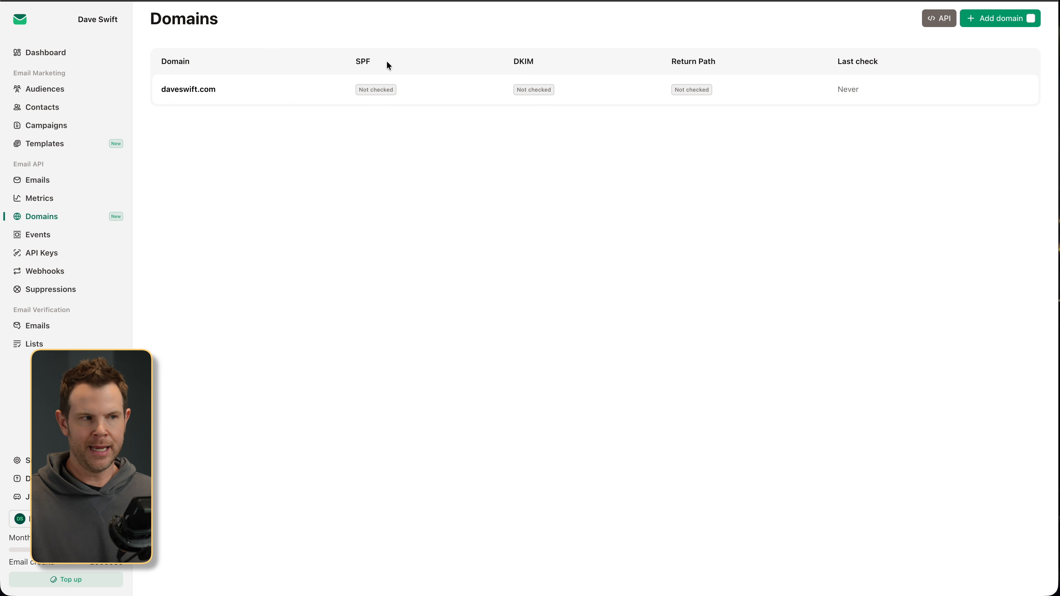
{"action": "left_click", "coordinate": [944, 22]}
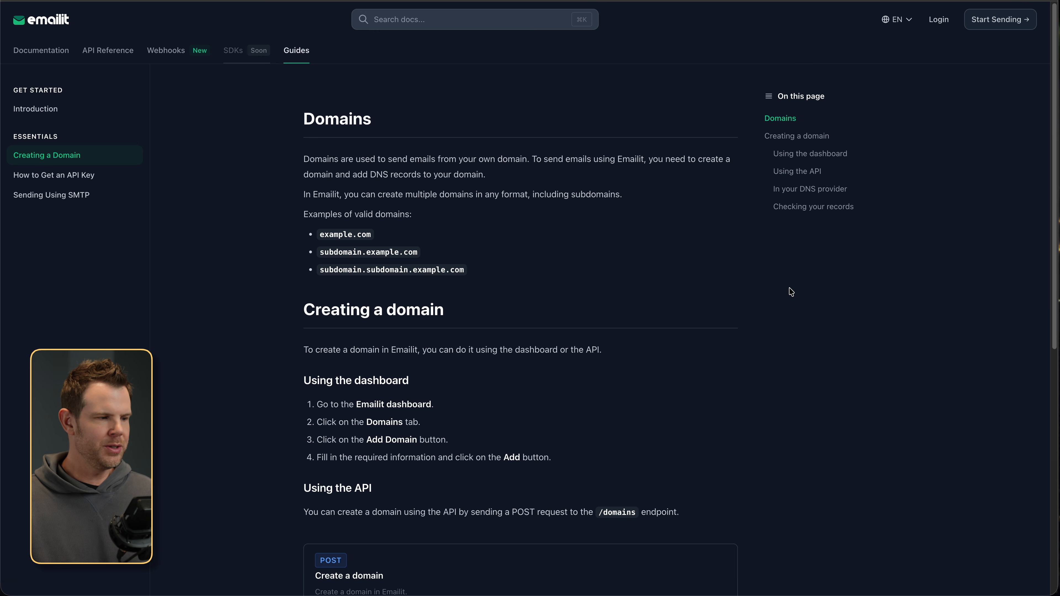
{"action": "scroll", "coordinate": [791, 292], "scroll_direction": "down", "scroll_amount": 6}
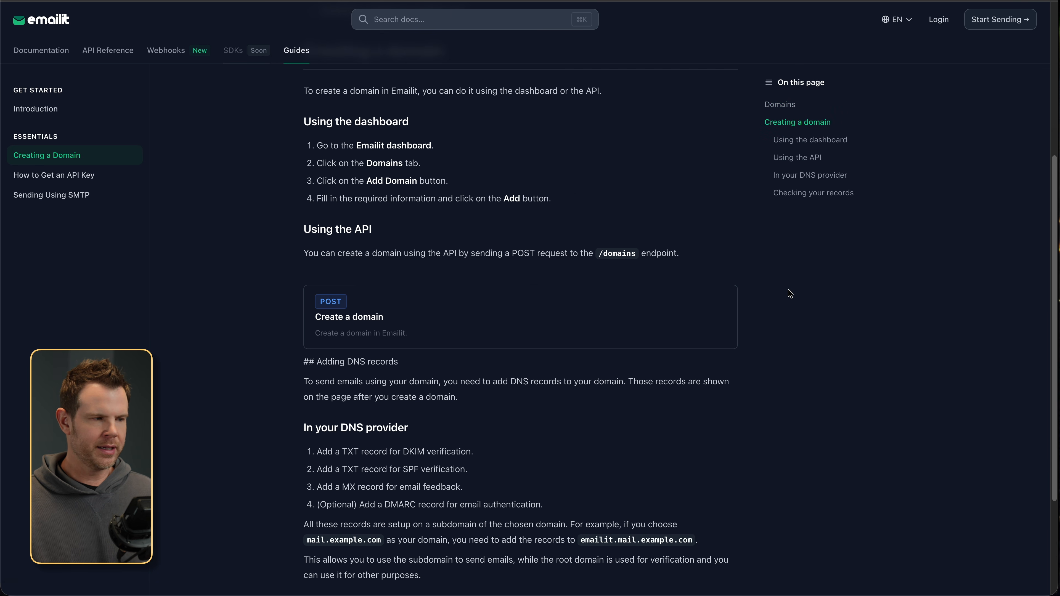
{"action": "scroll", "coordinate": [790, 293], "scroll_direction": "down", "scroll_amount": 4}
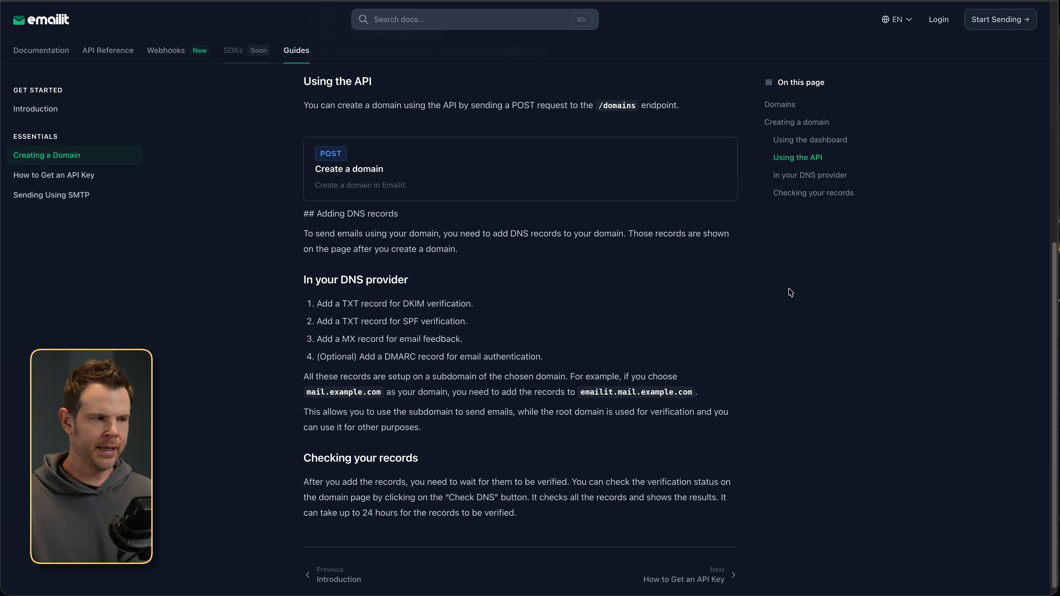
{"action": "scroll", "coordinate": [792, 292], "scroll_direction": "up", "scroll_amount": 10}
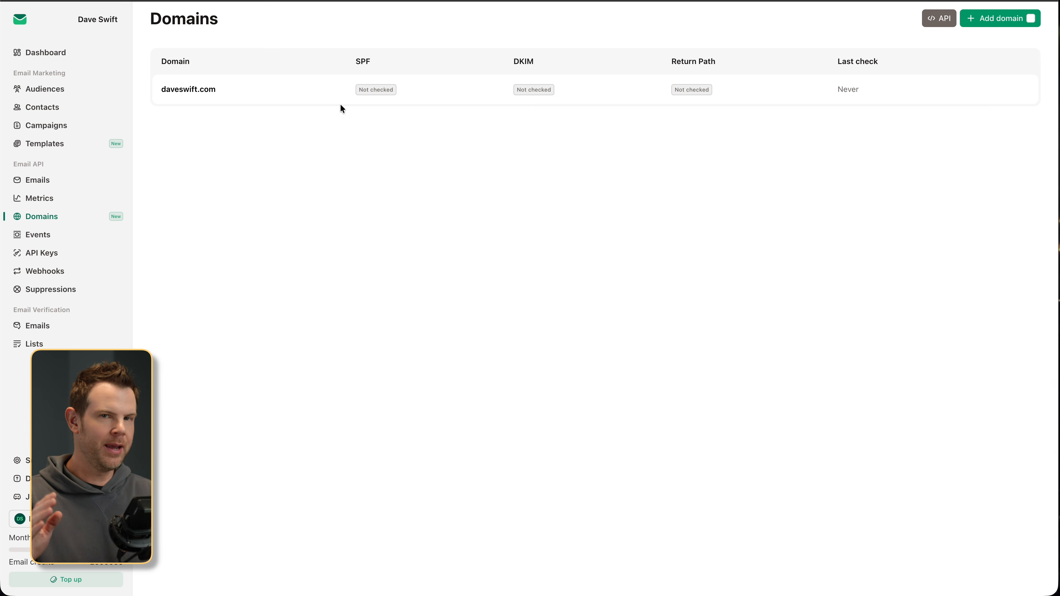
- Open daveswift.com's DNS Setup and review its MX, SPF, DKIM, DMARC and tracking records
{"action": "left_click", "coordinate": [366, 93]}
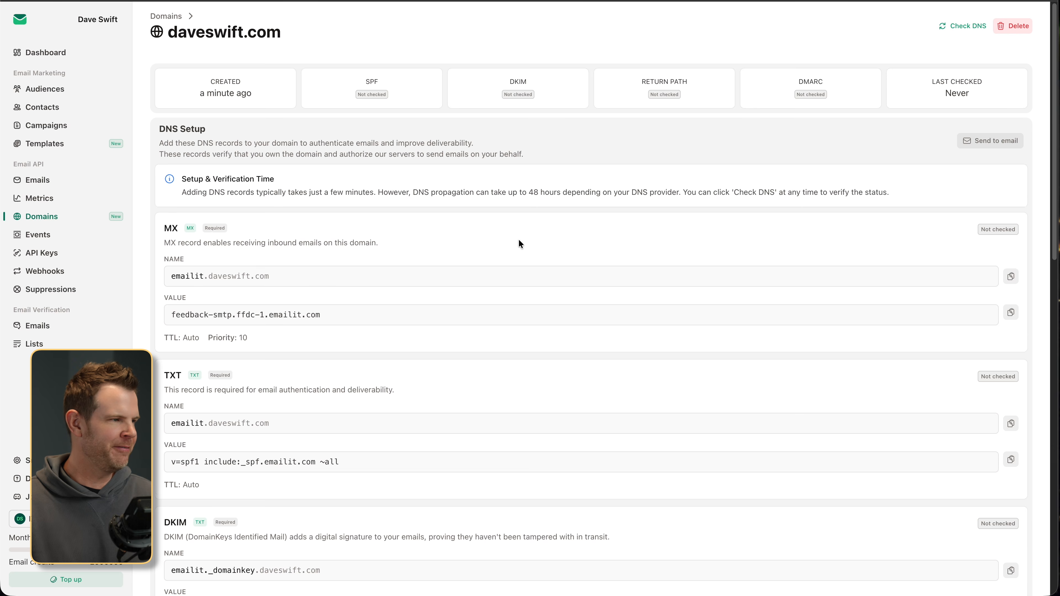
{"action": "scroll", "coordinate": [519, 238], "scroll_direction": "down", "scroll_amount": 2}
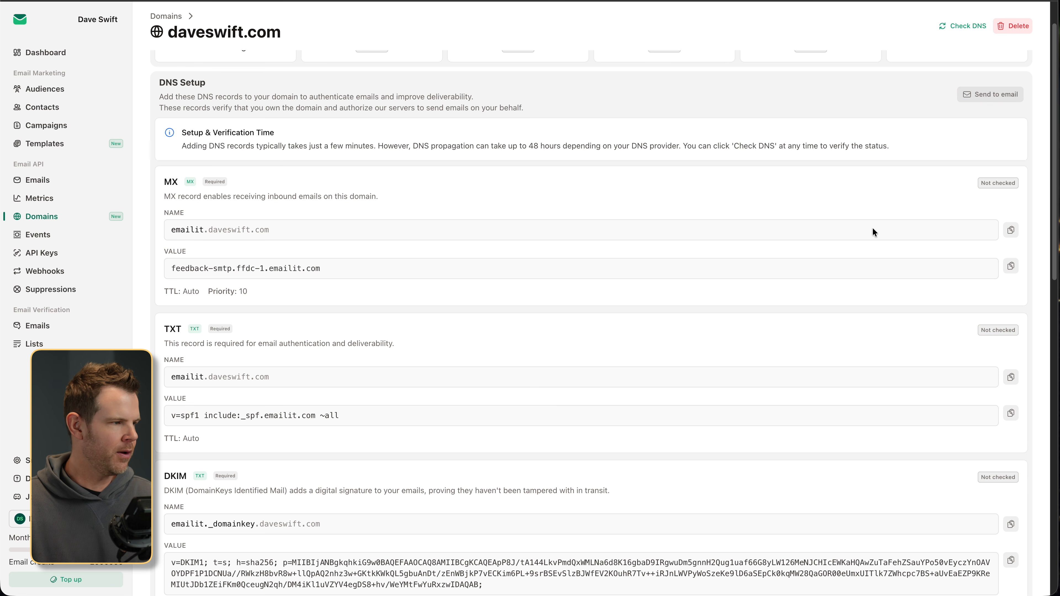
{"action": "scroll", "coordinate": [874, 230], "scroll_direction": "down", "scroll_amount": 5}
{"action": "scroll", "coordinate": [874, 230], "scroll_direction": "down", "scroll_amount": 6}
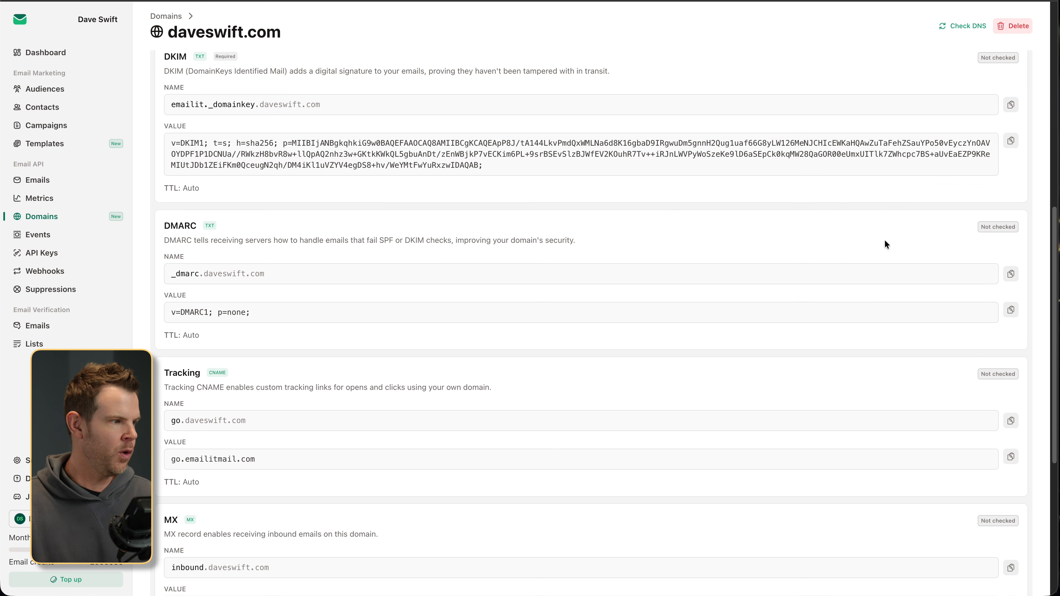
{"action": "scroll", "coordinate": [886, 243], "scroll_direction": "down", "scroll_amount": 4}
{"action": "scroll", "coordinate": [885, 243], "scroll_direction": "up", "scroll_amount": 15}
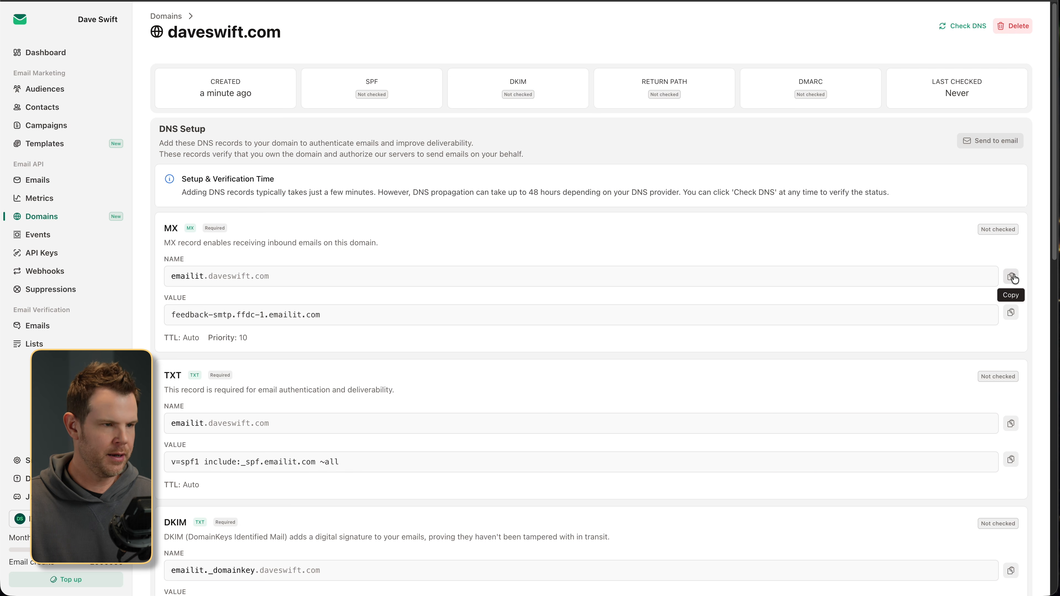
- Bring up the Paste Stack of copied DNS values and move it beside the records
{"action": "key", "text": "shift+super+c"}
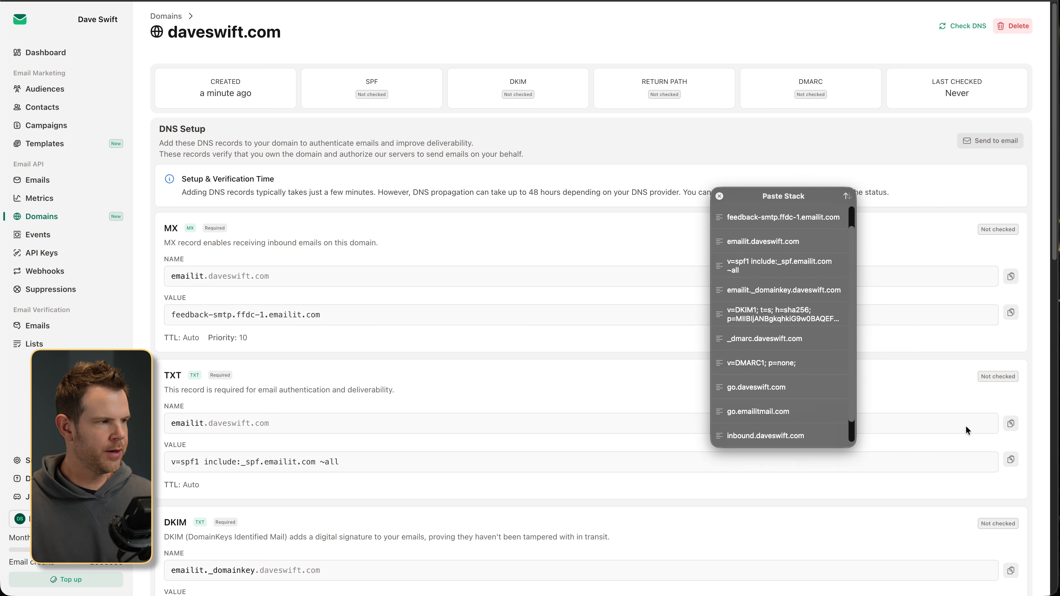
{"action": "left_click_drag", "start_coordinate": [820, 196], "coordinate": [884, 219]}
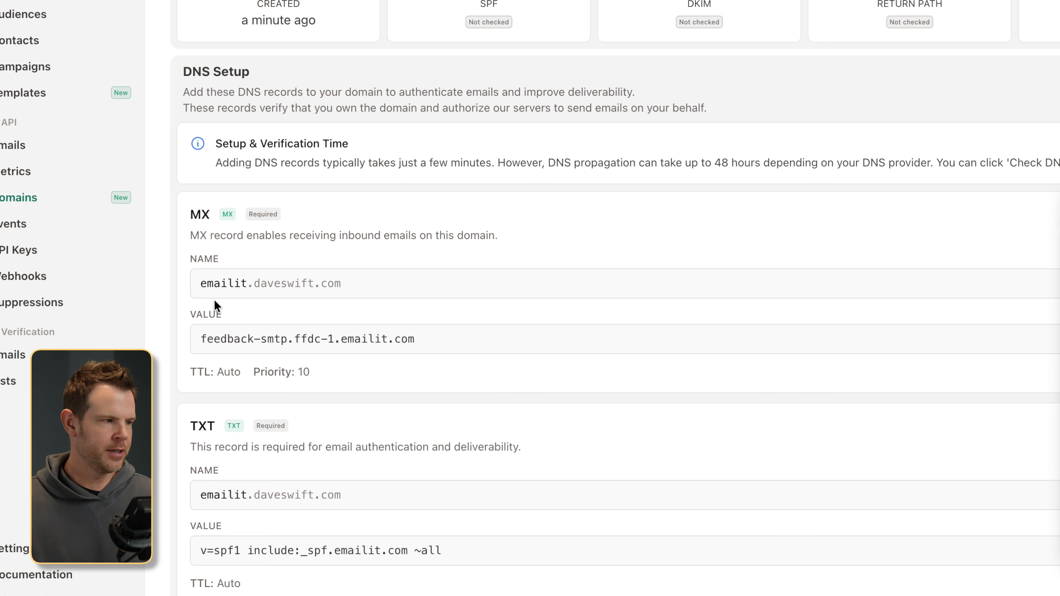
{"action": "scroll", "coordinate": [186, 438], "scroll_direction": "down", "scroll_amount": 3}
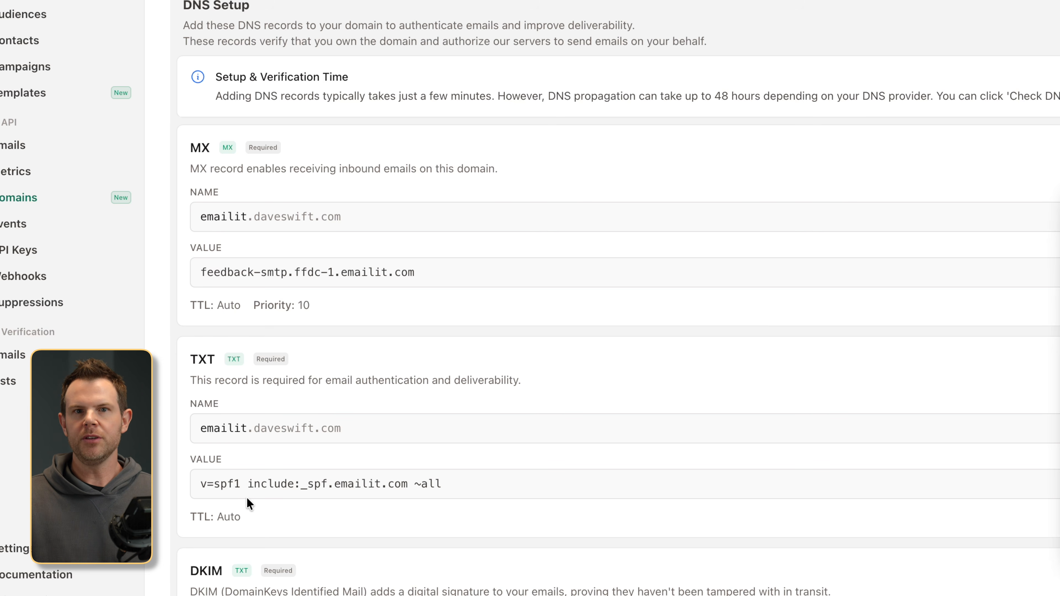
{"action": "scroll", "coordinate": [246, 484], "scroll_direction": "down", "scroll_amount": 5}
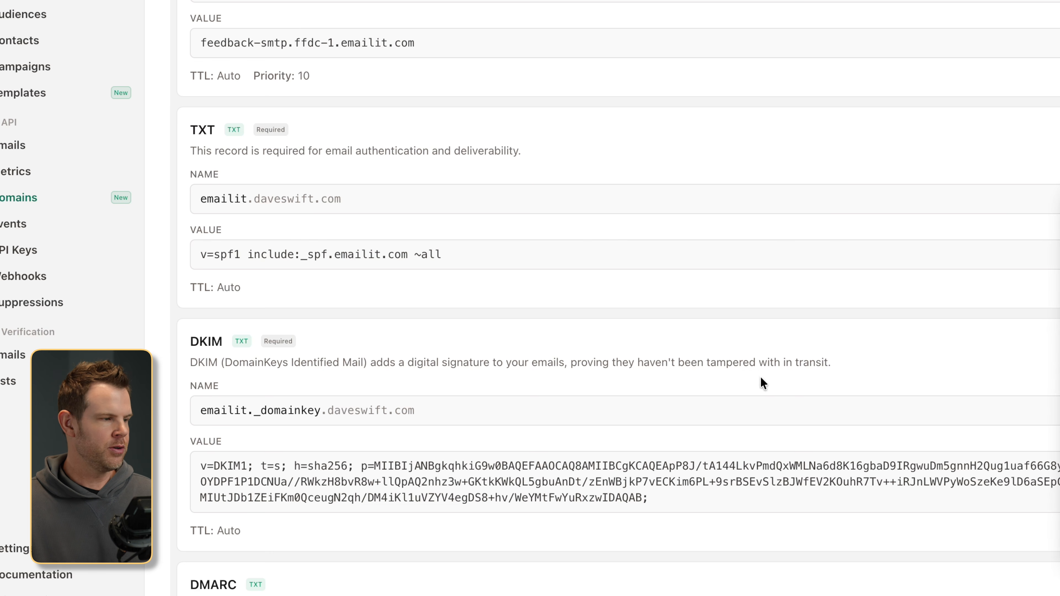
{"action": "scroll", "coordinate": [725, 402], "scroll_direction": "down", "scroll_amount": 7}
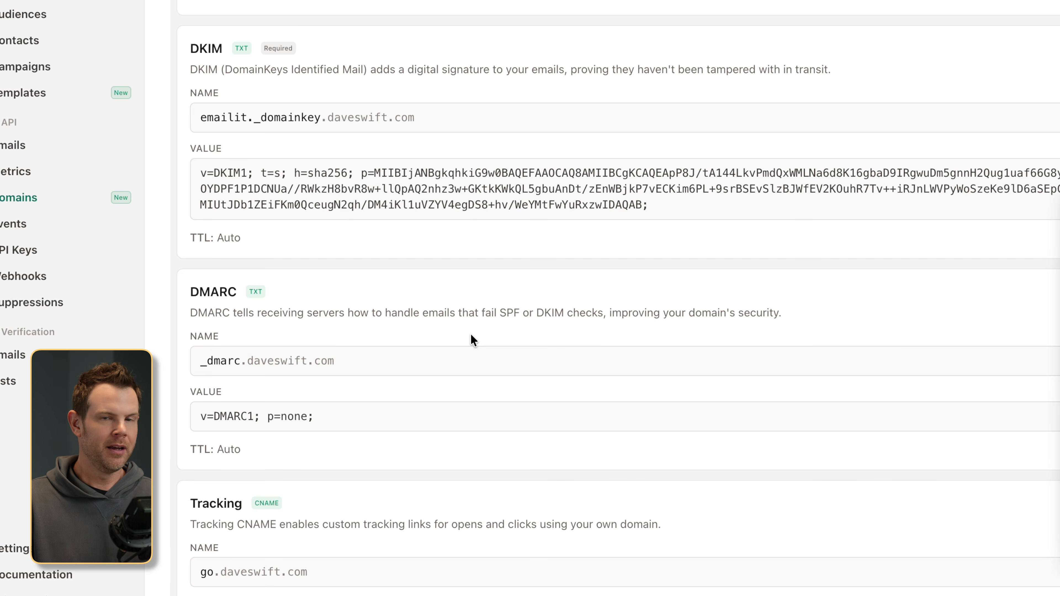
{"action": "scroll", "coordinate": [470, 334], "scroll_direction": "down", "scroll_amount": 5}
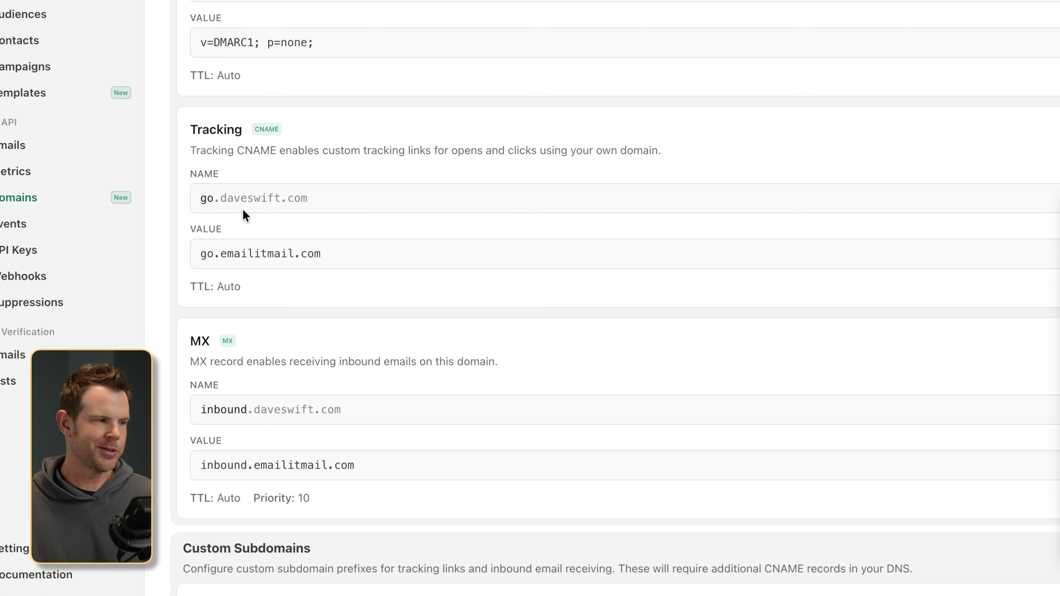
{"action": "scroll", "coordinate": [242, 209], "scroll_direction": "down", "scroll_amount": 3}
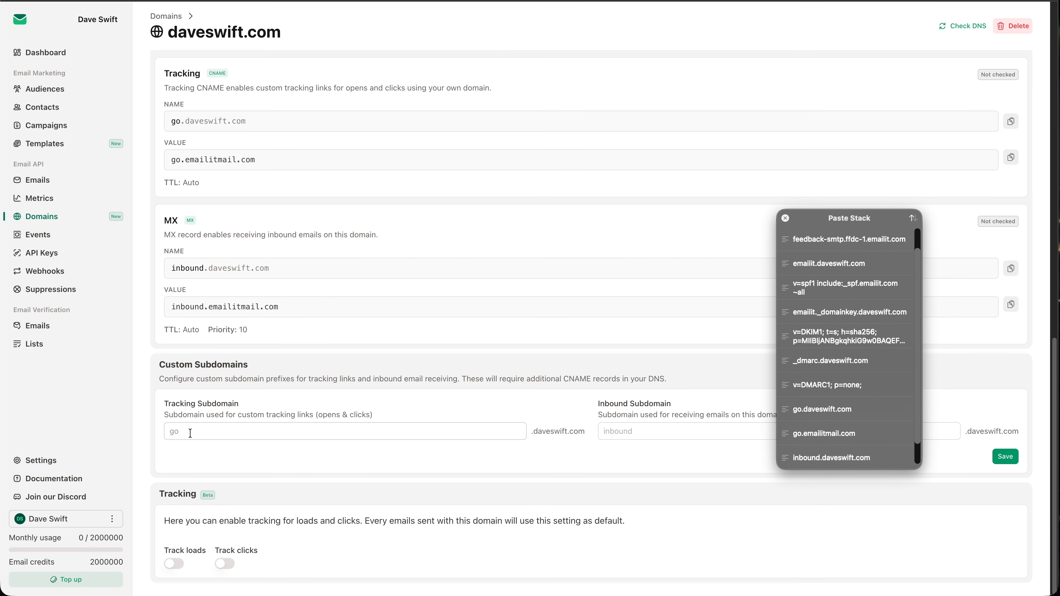
{"action": "left_click", "coordinate": [175, 563]}
{"action": "left_click", "coordinate": [225, 563]}
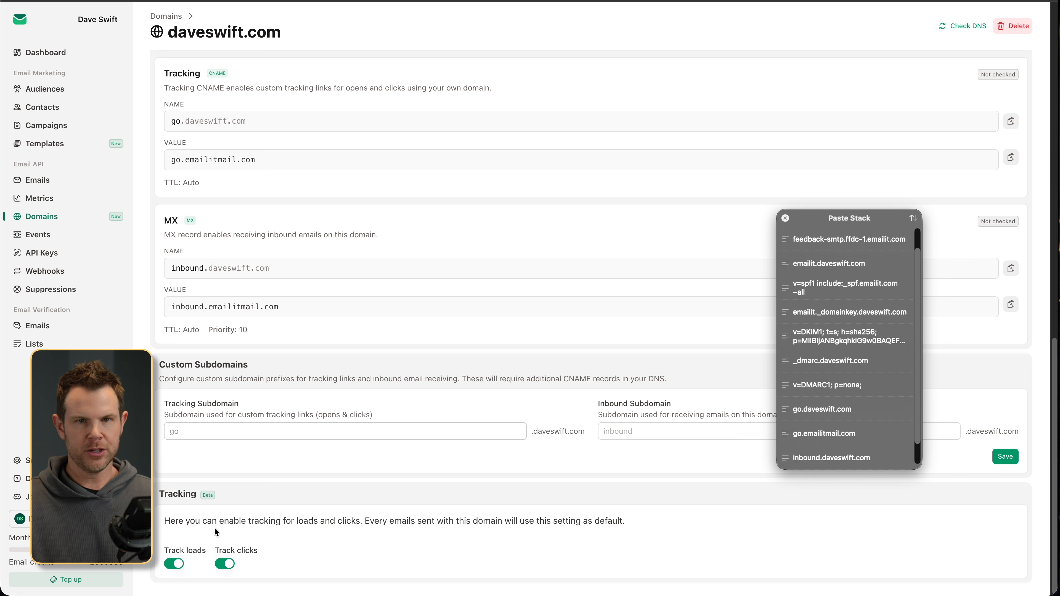
{"action": "scroll", "coordinate": [335, 453], "scroll_direction": "up", "scroll_amount": 10}
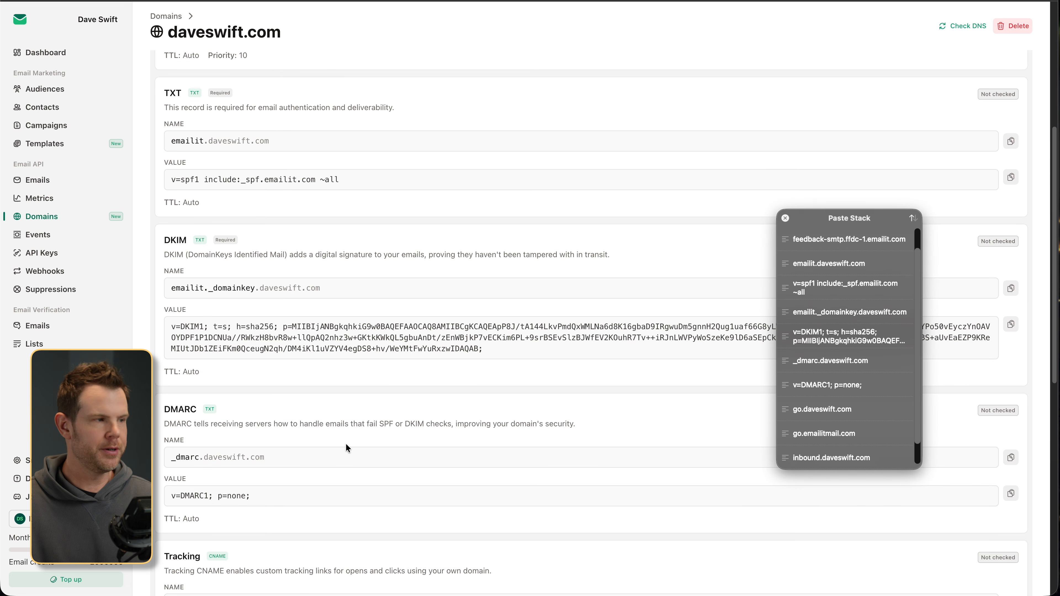
{"action": "scroll", "coordinate": [346, 445], "scroll_direction": "up", "scroll_amount": 7}
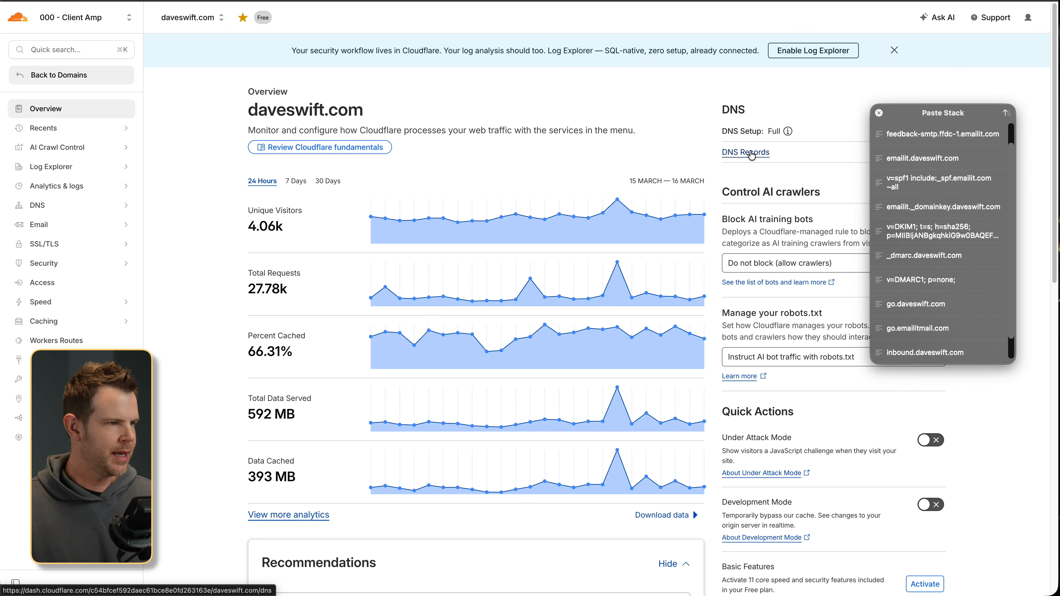
- In Cloudflare, open daveswift.com's DNS records and start a new record, viewing the type choices
{"action": "left_click", "coordinate": [750, 153]}
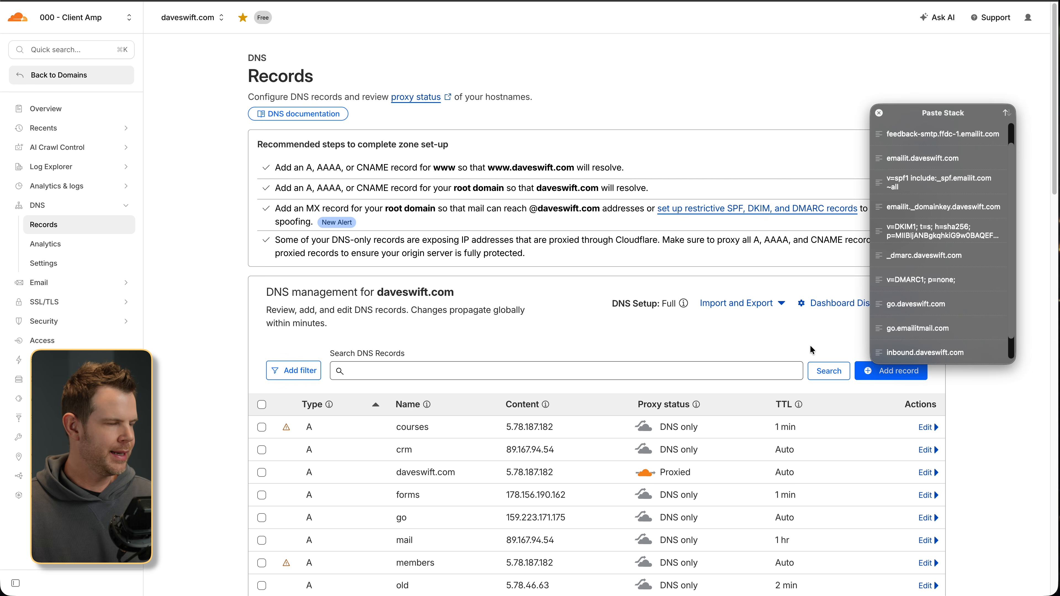
{"action": "left_click_drag", "start_coordinate": [925, 117], "coordinate": [738, 42]}
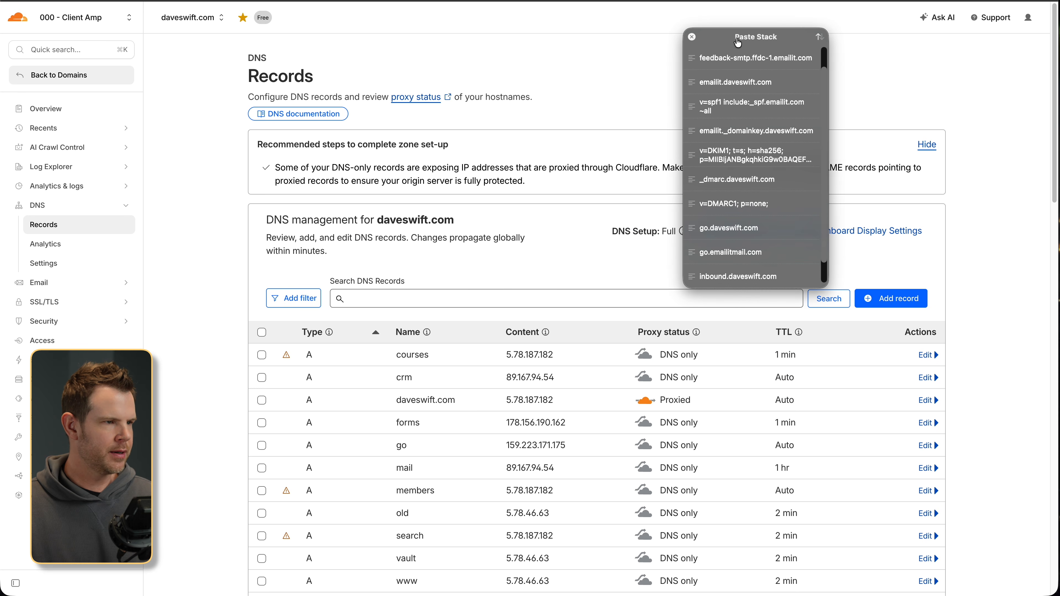
{"action": "left_click", "coordinate": [892, 299]}
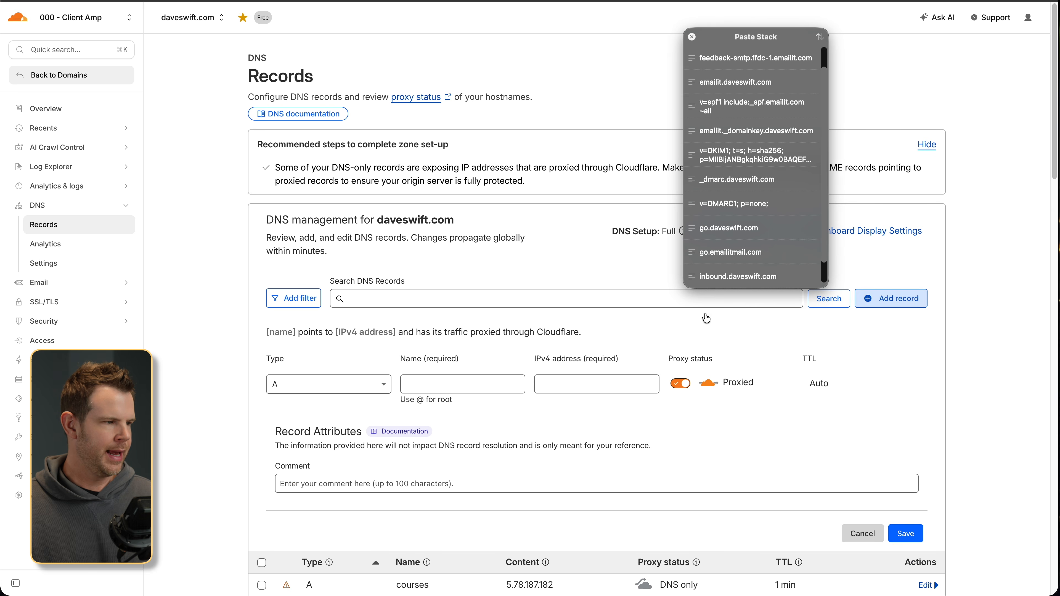
{"action": "left_click", "coordinate": [332, 383]}
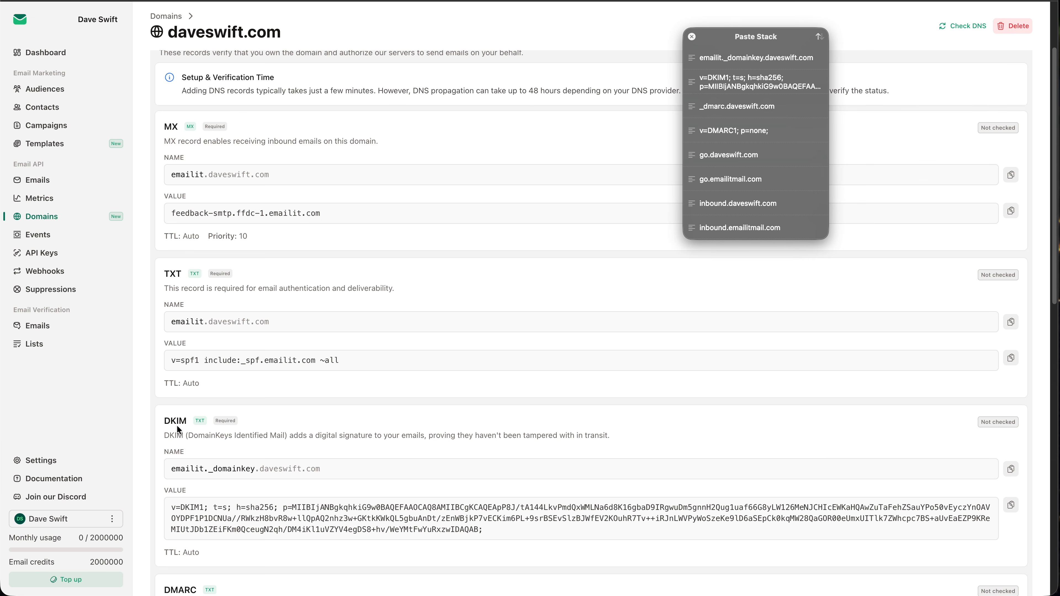
- Re-run Check DNS on daveswift.com and scroll through the records' verification statuses
{"action": "scroll", "coordinate": [198, 424], "scroll_direction": "down", "scroll_amount": 6}
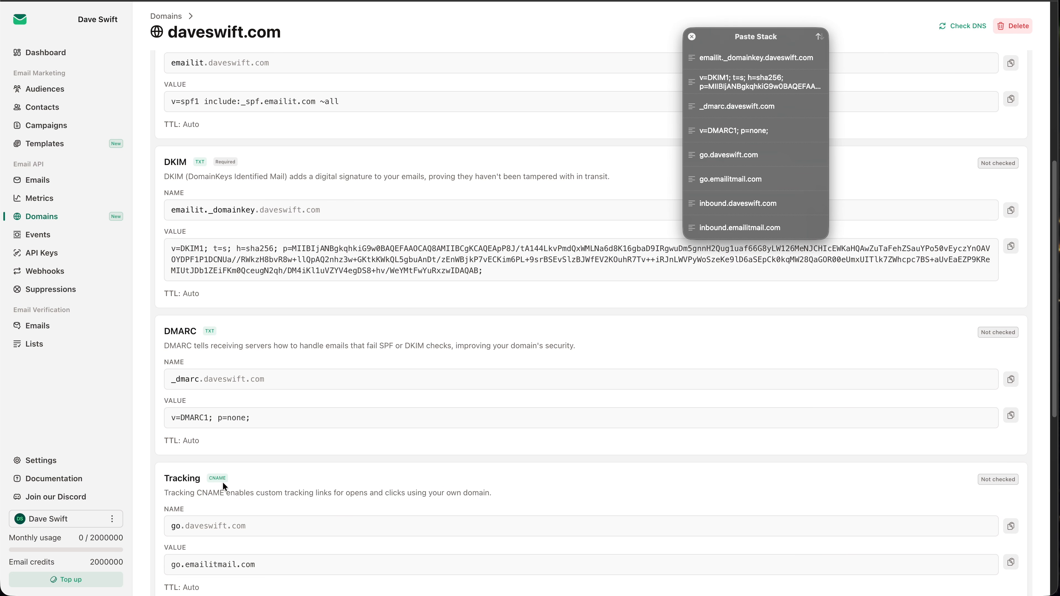
{"action": "scroll", "coordinate": [223, 482], "scroll_direction": "down", "scroll_amount": 6}
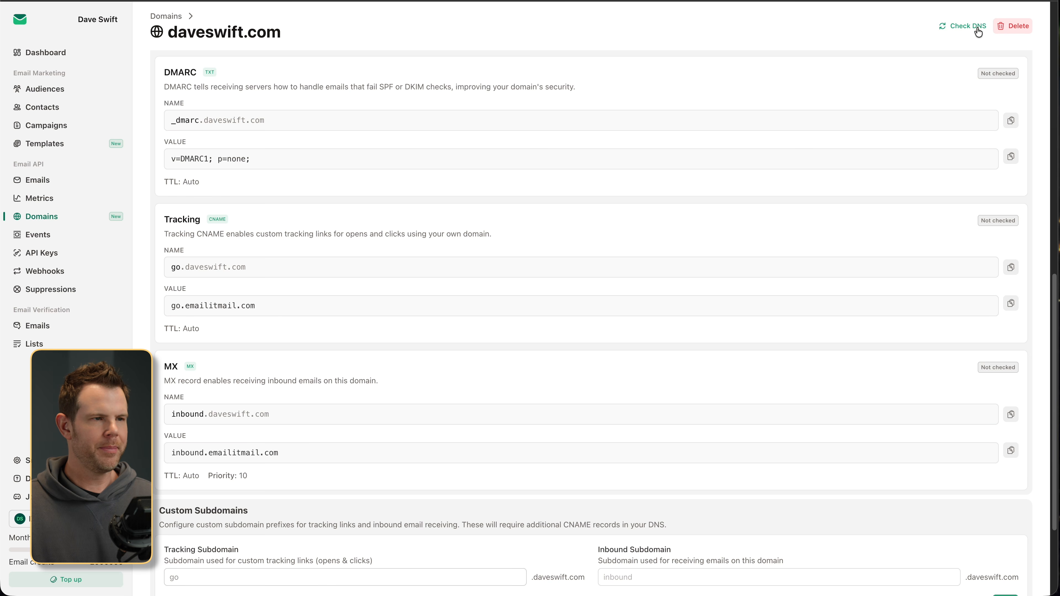
{"action": "left_click", "coordinate": [947, 29]}
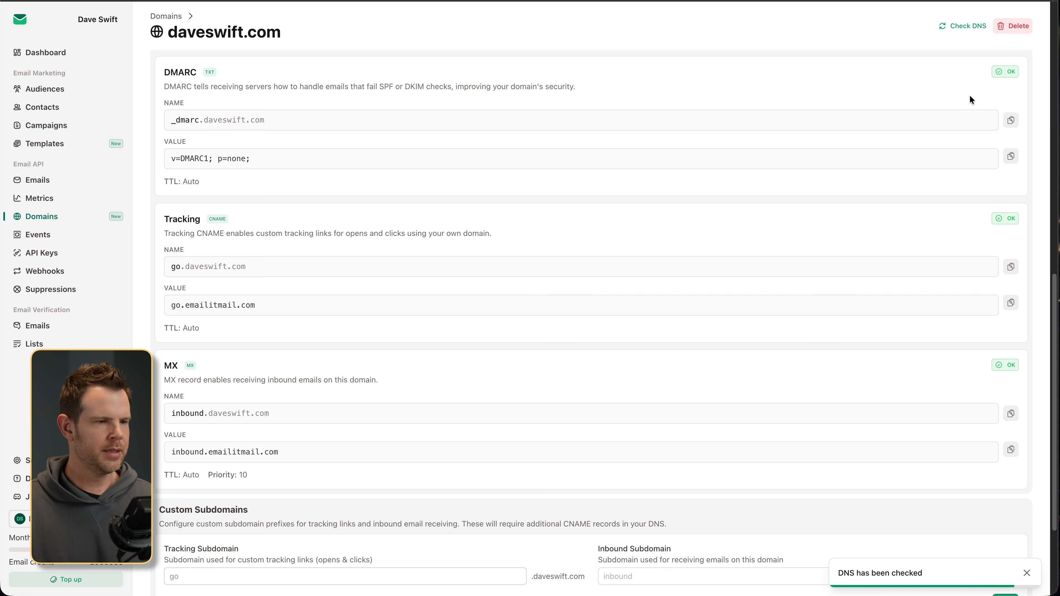
{"action": "scroll", "coordinate": [990, 290], "scroll_direction": "down", "scroll_amount": 1}
{"action": "scroll", "coordinate": [989, 290], "scroll_direction": "down", "scroll_amount": 3}
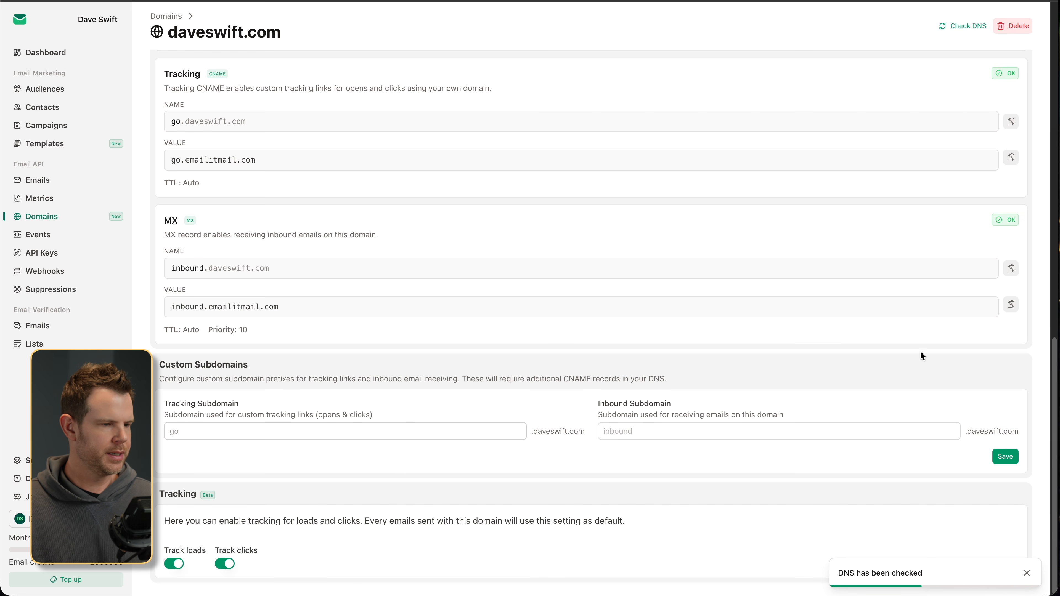
{"action": "scroll", "coordinate": [859, 379], "scroll_direction": "up", "scroll_amount": 10}
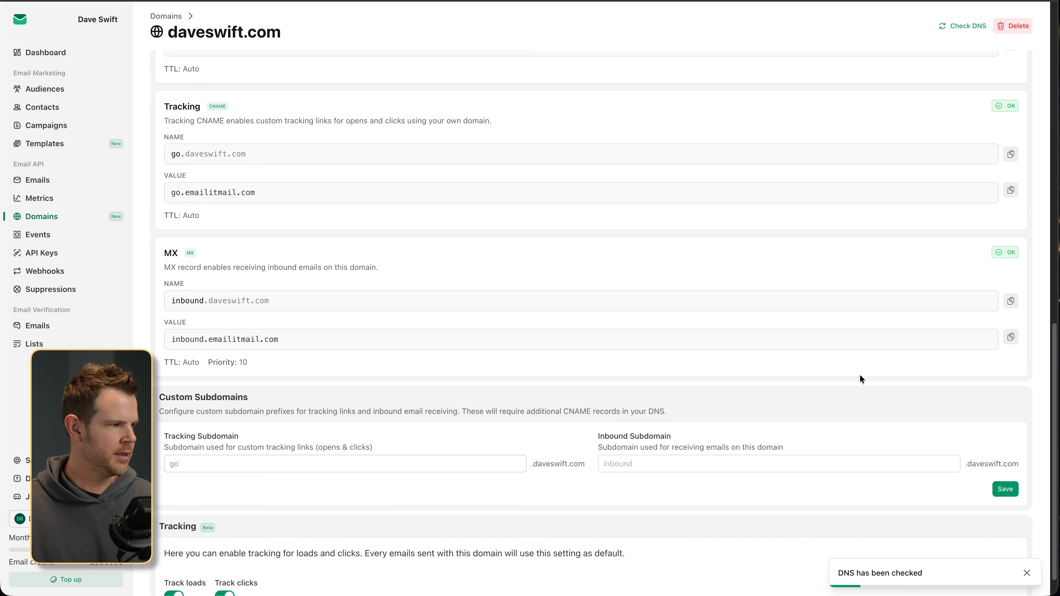
{"action": "scroll", "coordinate": [860, 374], "scroll_direction": "up", "scroll_amount": 5}
{"action": "scroll", "coordinate": [861, 374], "scroll_direction": "down", "scroll_amount": 4}
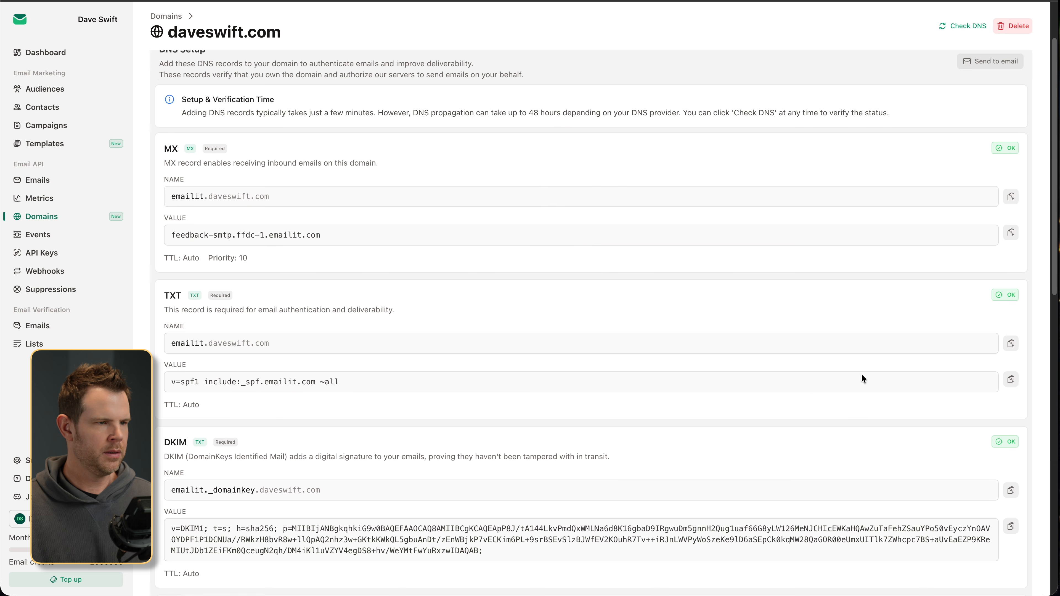
{"action": "scroll", "coordinate": [861, 374], "scroll_direction": "up", "scroll_amount": 4}
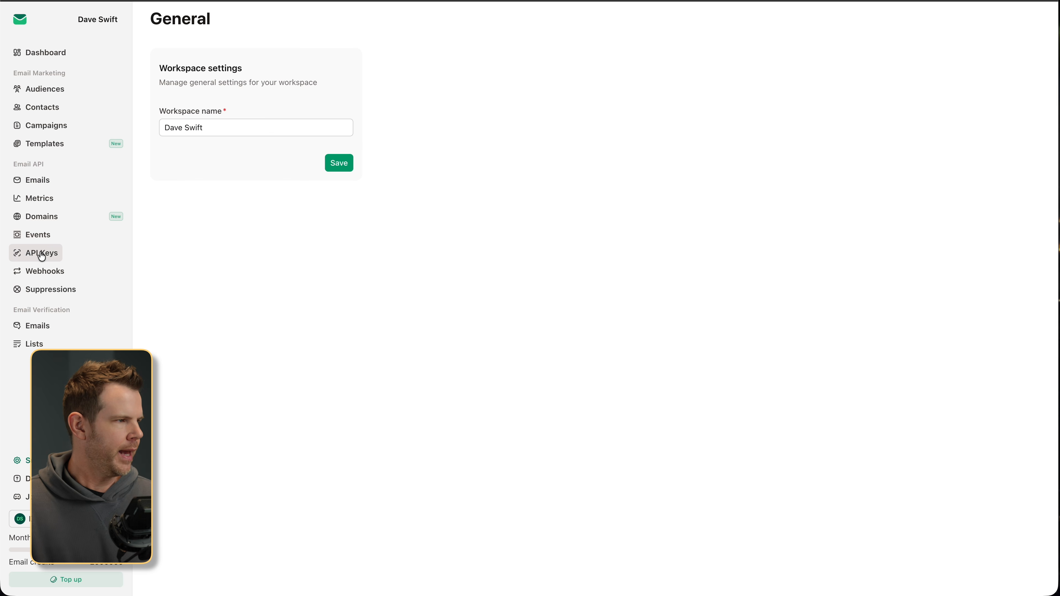
- Set up a new API key named Test with Sending Only scope, limited to the verified domain
{"action": "left_click", "coordinate": [36, 260]}
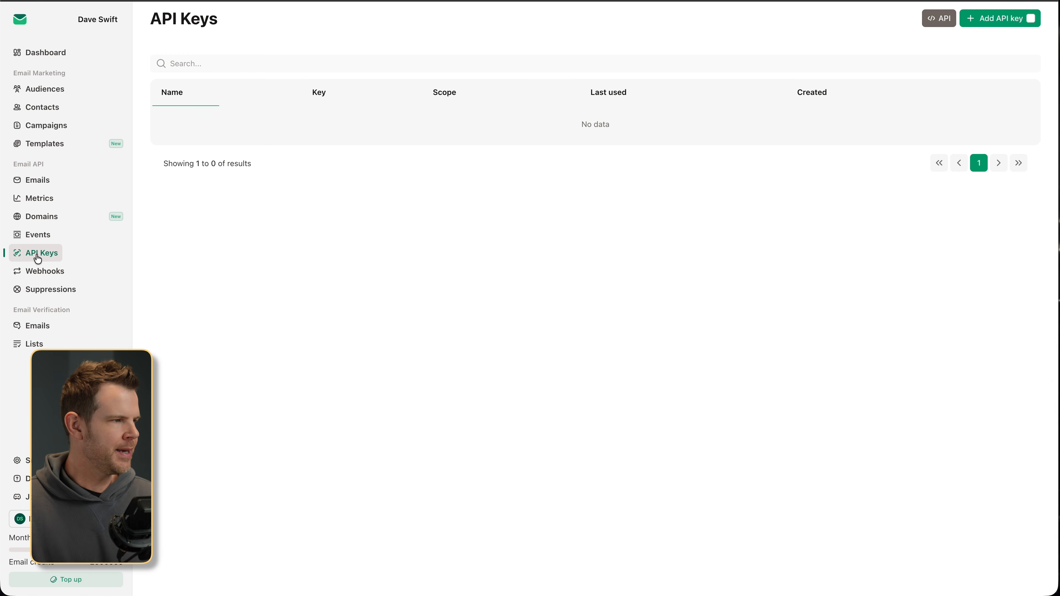
{"action": "left_click", "coordinate": [989, 21]}
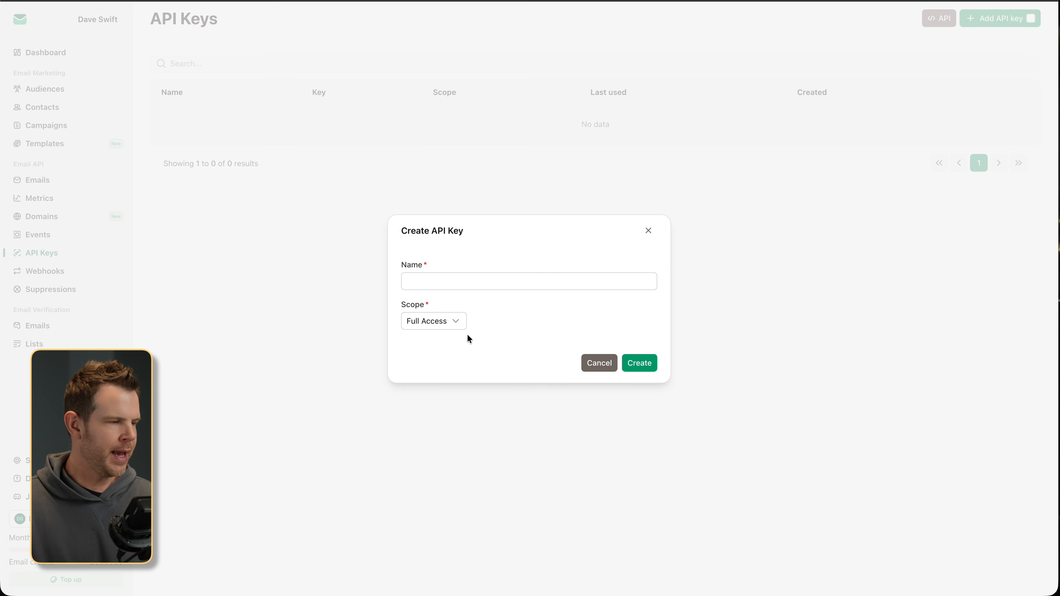
{"action": "left_click", "coordinate": [451, 276]}
{"action": "type", "text": "Test"}
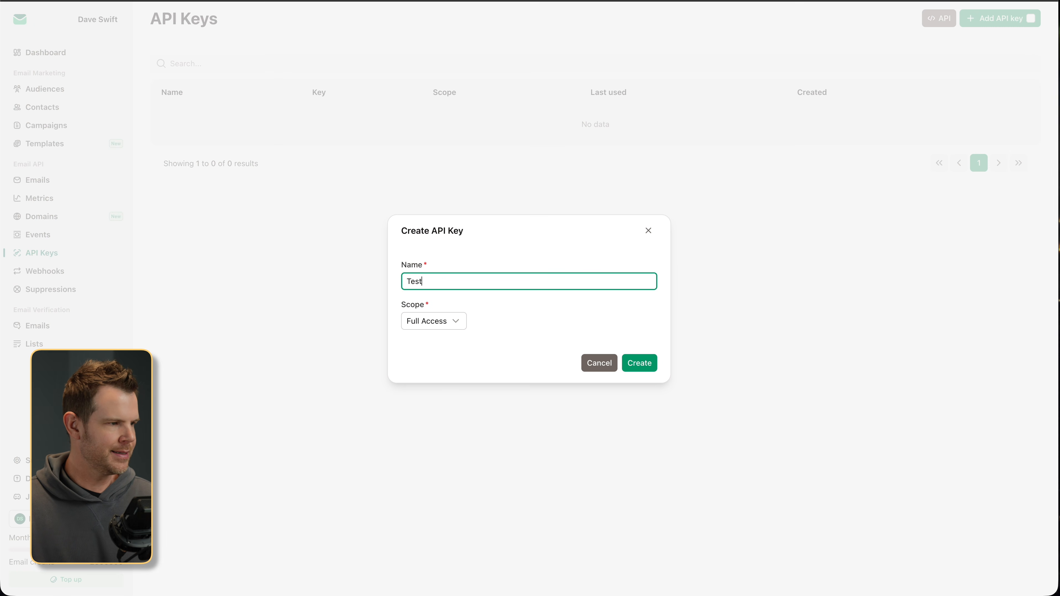
{"action": "left_click", "coordinate": [454, 320]}
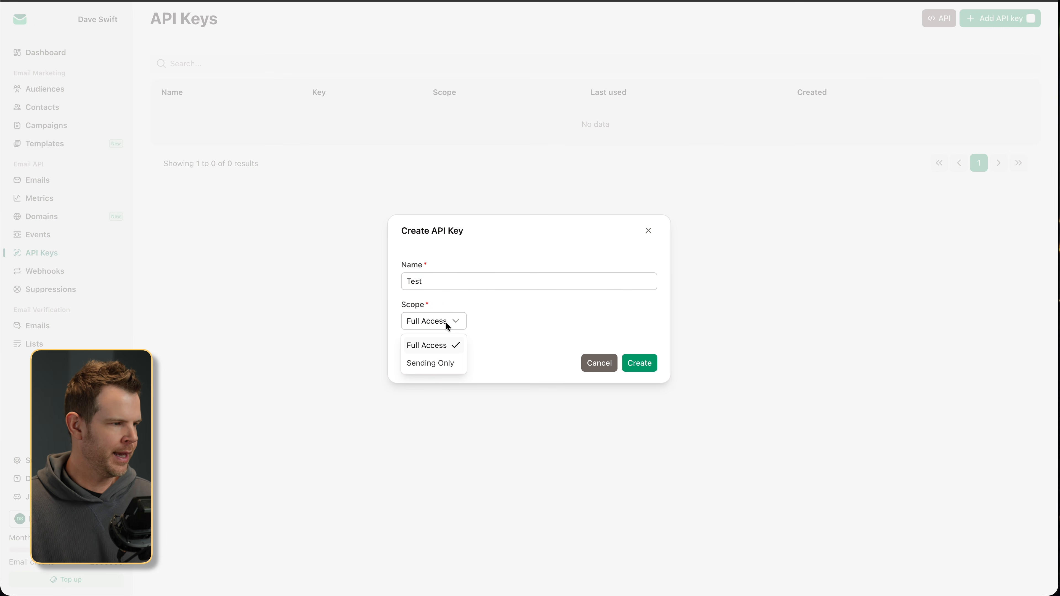
{"action": "left_click", "coordinate": [420, 363]}
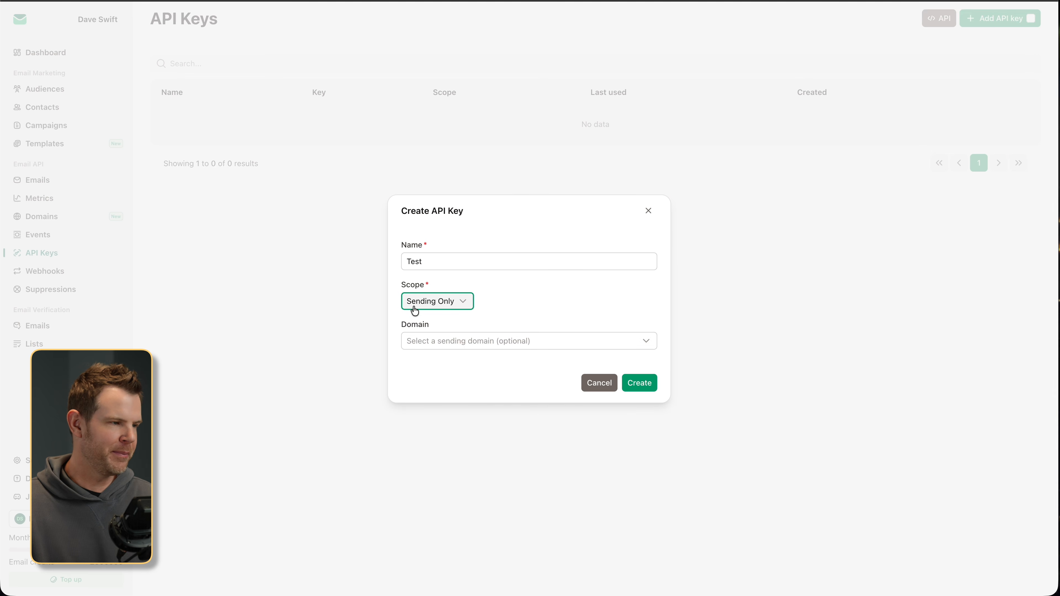
{"action": "left_click", "coordinate": [464, 340]}
{"action": "left_click", "coordinate": [438, 366]}
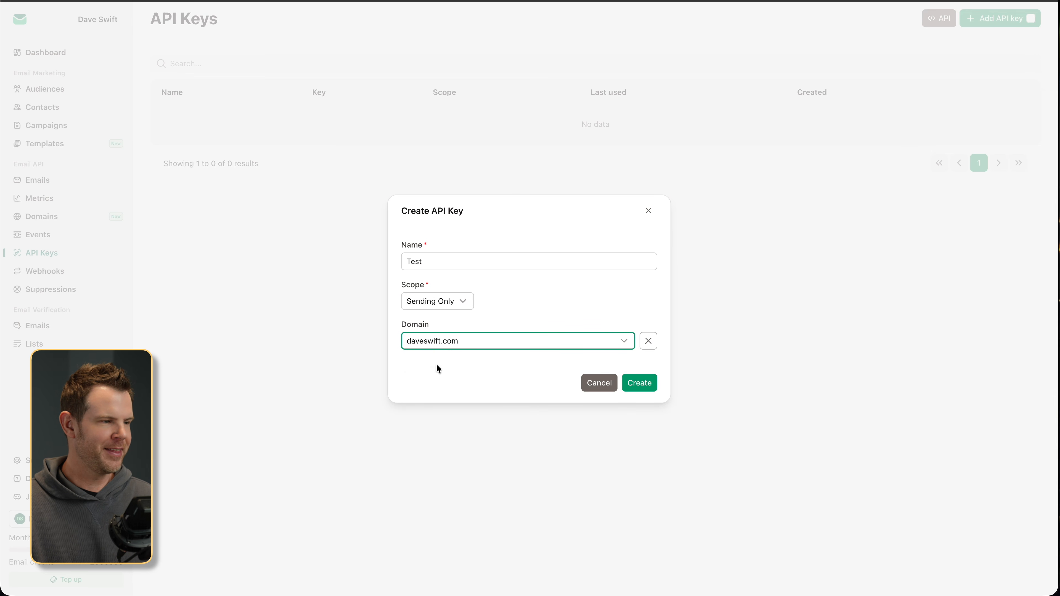
- Create the Test key and copy its generated secret
{"action": "left_click", "coordinate": [635, 390]}
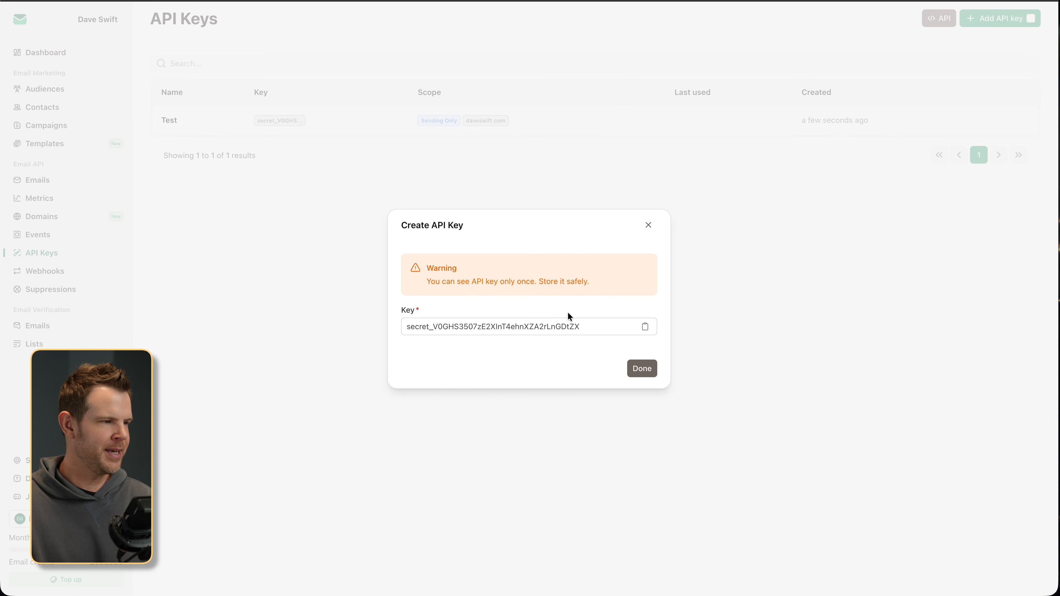
{"action": "left_click", "coordinate": [645, 327]}
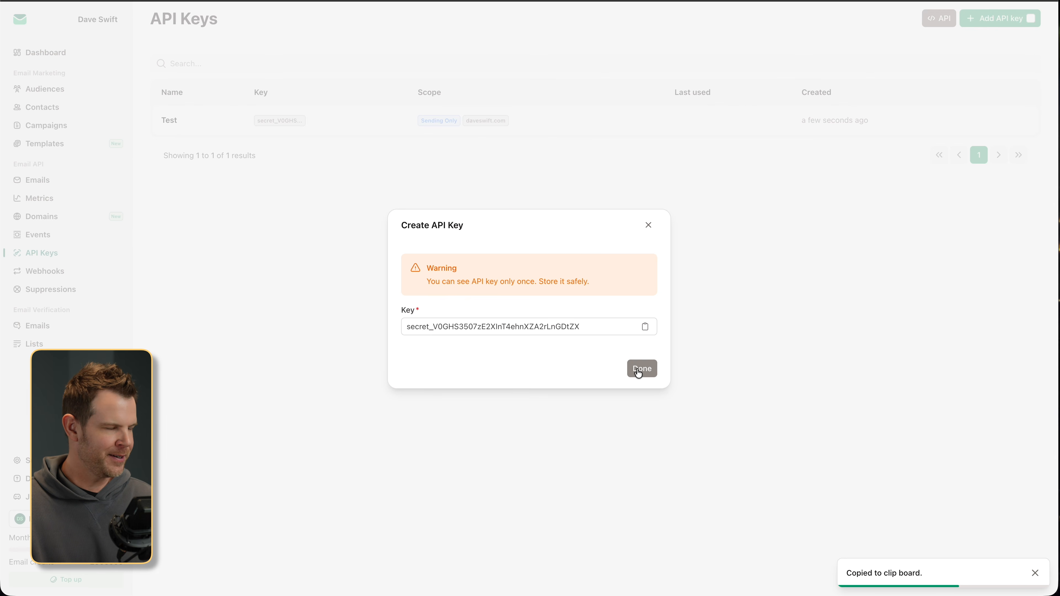
{"action": "left_click", "coordinate": [650, 374]}
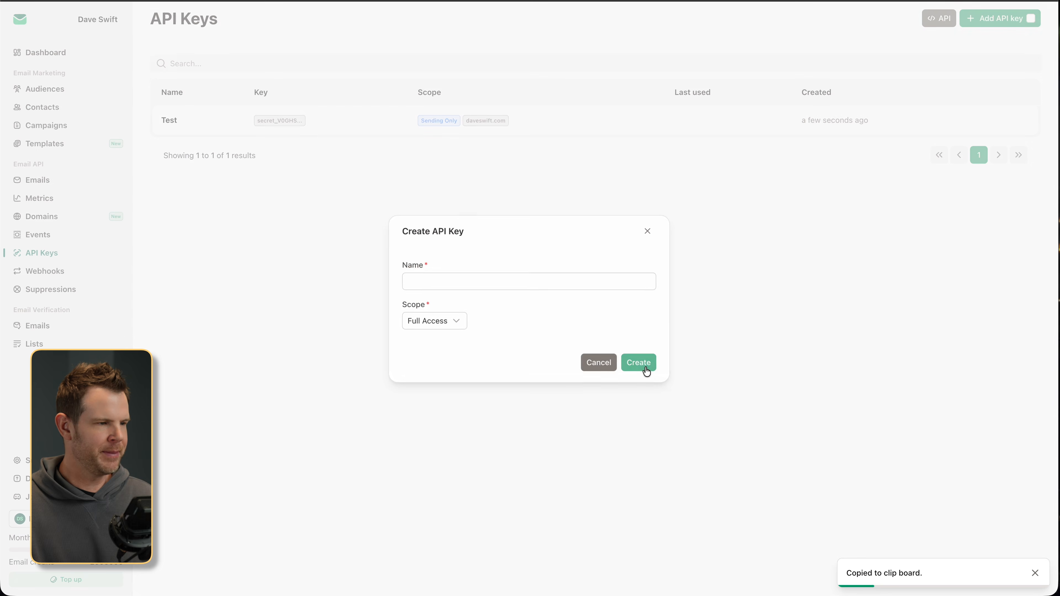
{"action": "key", "text": "ctrl+Tab"}
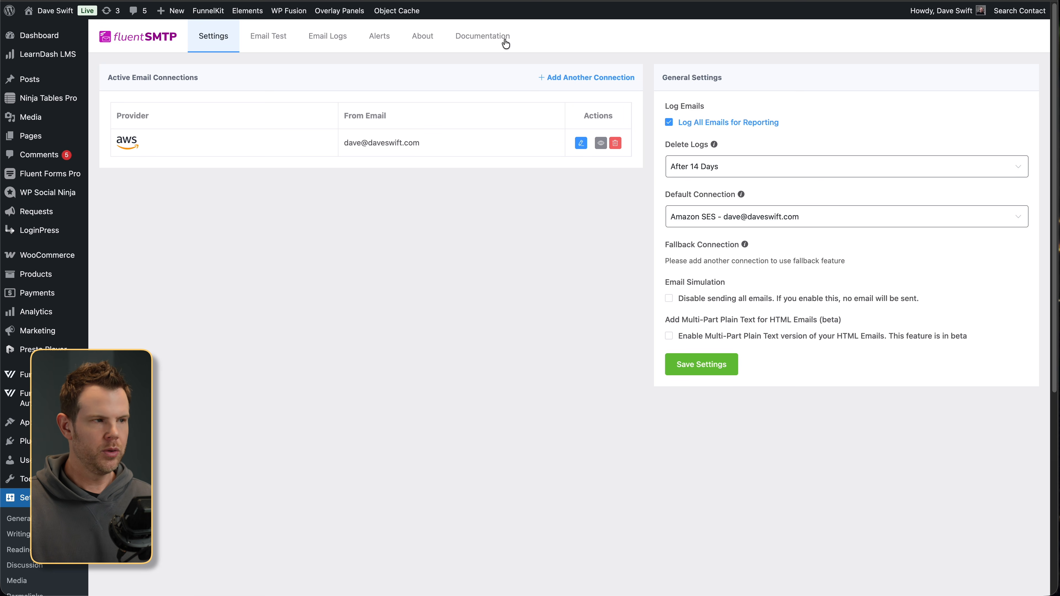
- Add another FluentSMTP connection using the Other SMTP provider
{"action": "left_click", "coordinate": [571, 79]}
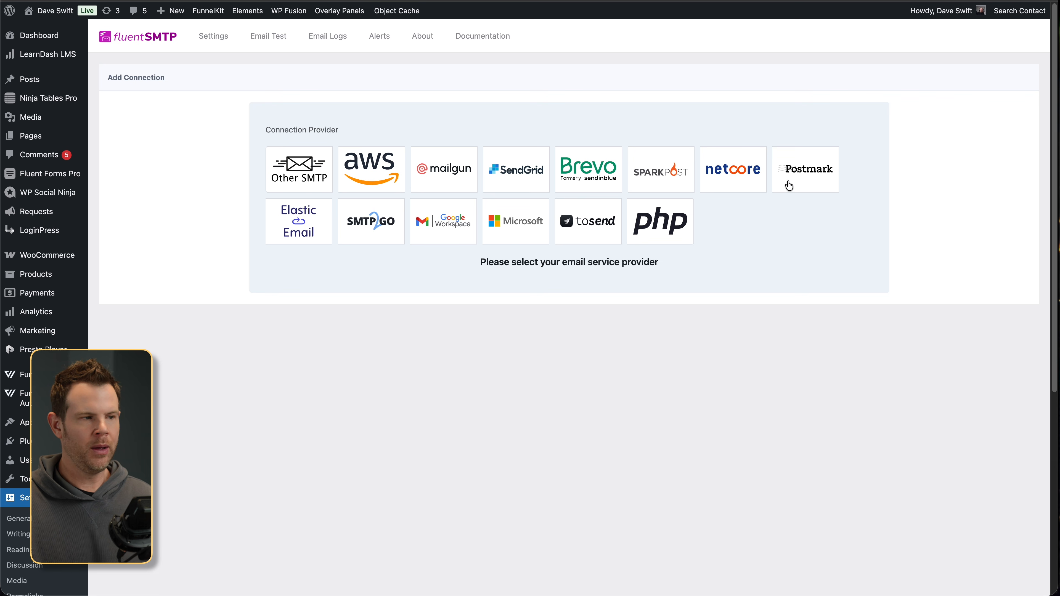
{"action": "left_click", "coordinate": [312, 184]}
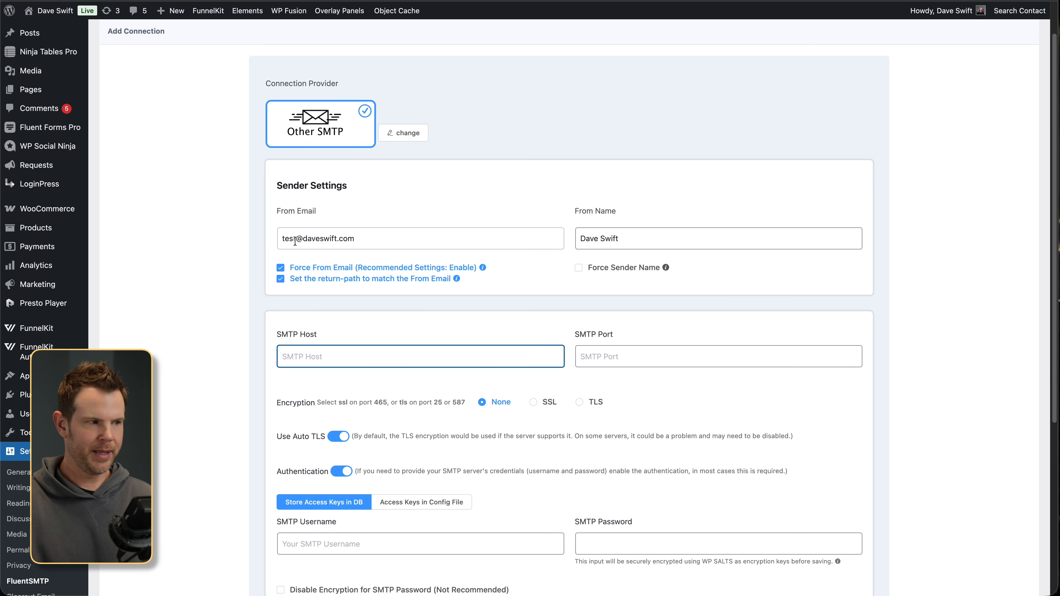
- Save the connection with a noreply sender, smtp.emailit.com port 587, TLS and autofilled login
{"action": "left_click", "coordinate": [286, 237]}
{"action": "double_click", "coordinate": [286, 237]}
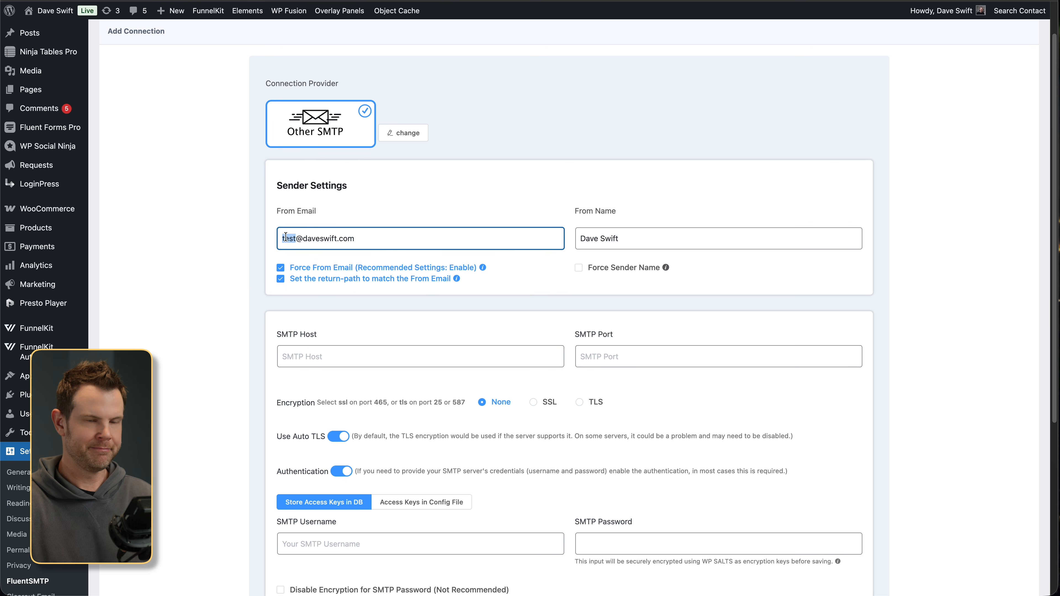
{"action": "type", "text": "noreply"}
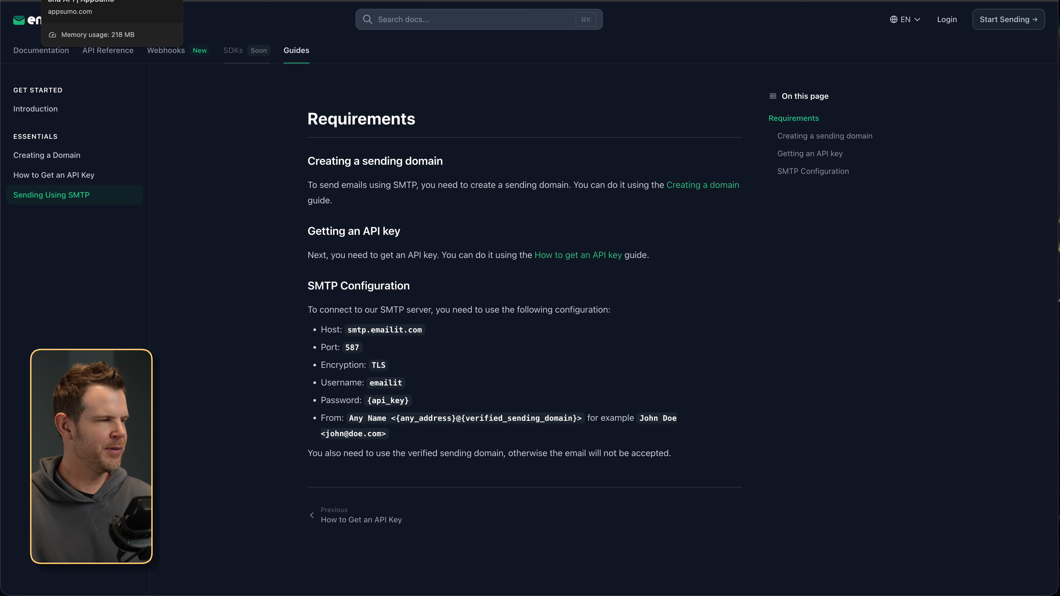
{"action": "left_click", "coordinate": [69, 1]}
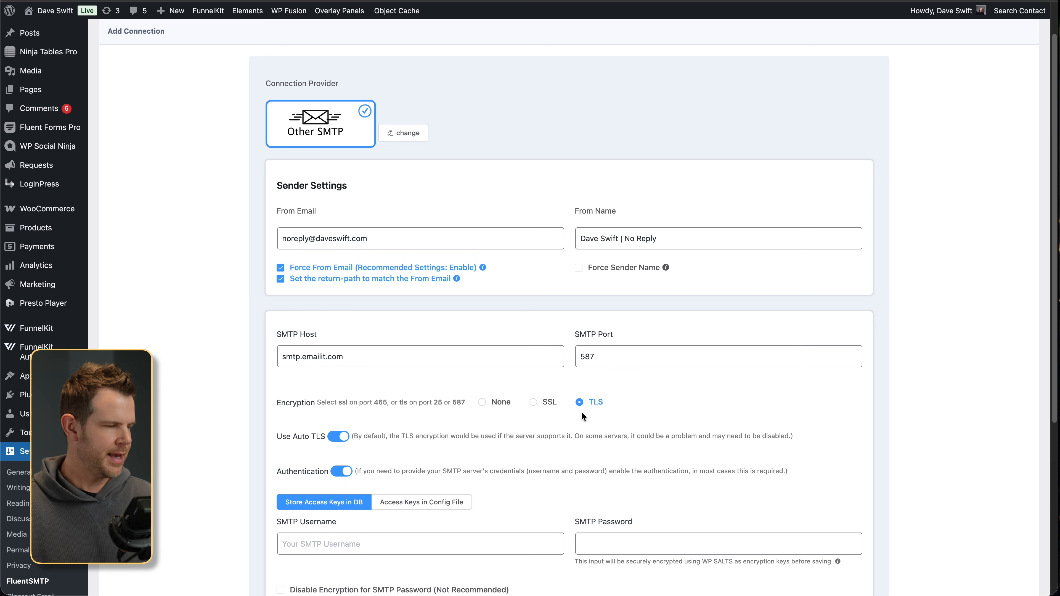
{"action": "scroll", "coordinate": [565, 434], "scroll_direction": "down", "scroll_amount": 4}
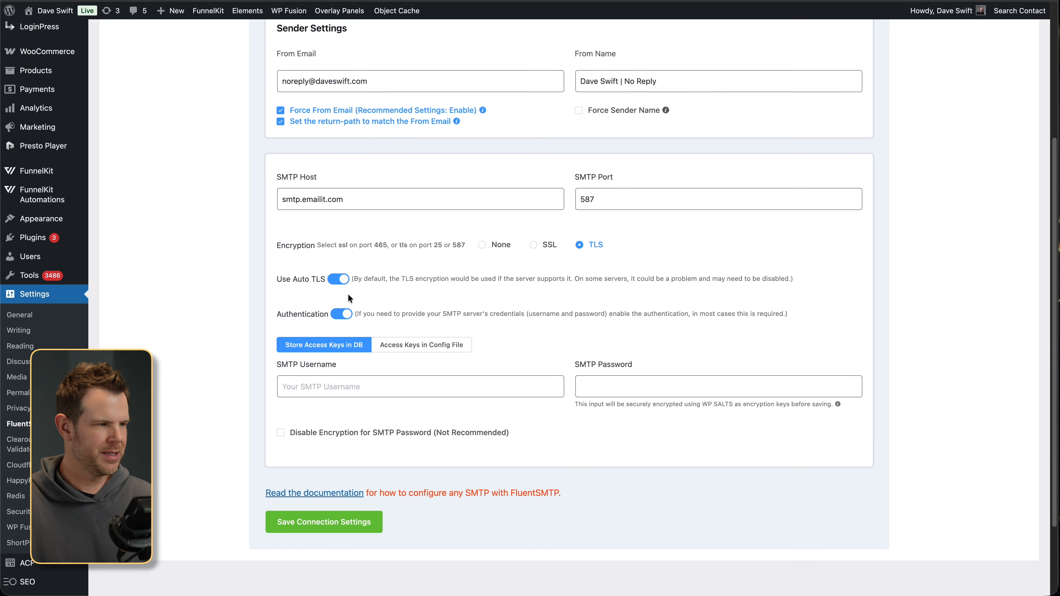
{"action": "left_click", "coordinate": [398, 393]}
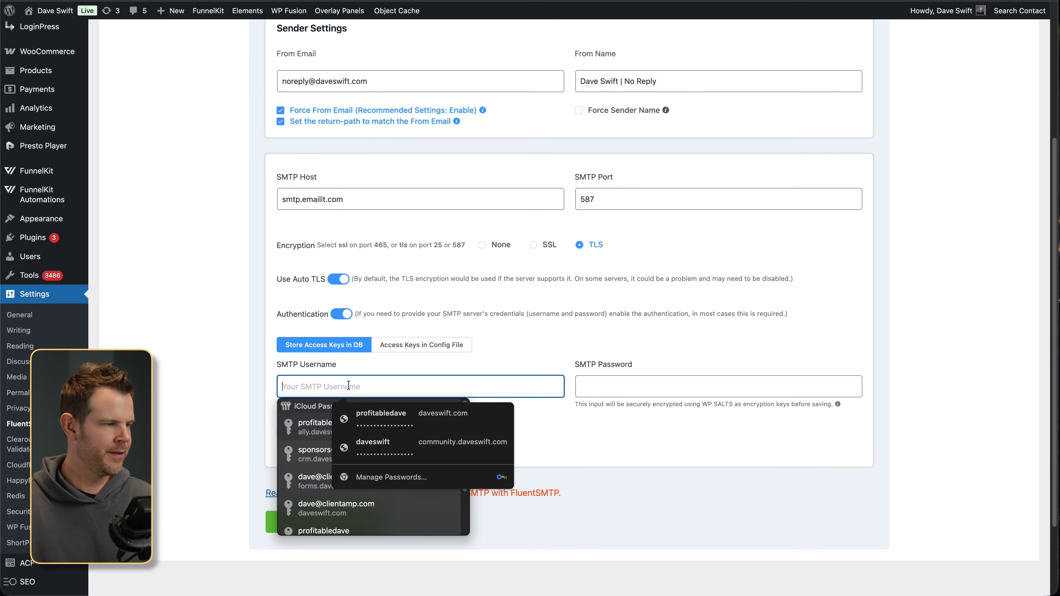
{"action": "left_click", "coordinate": [443, 429]}
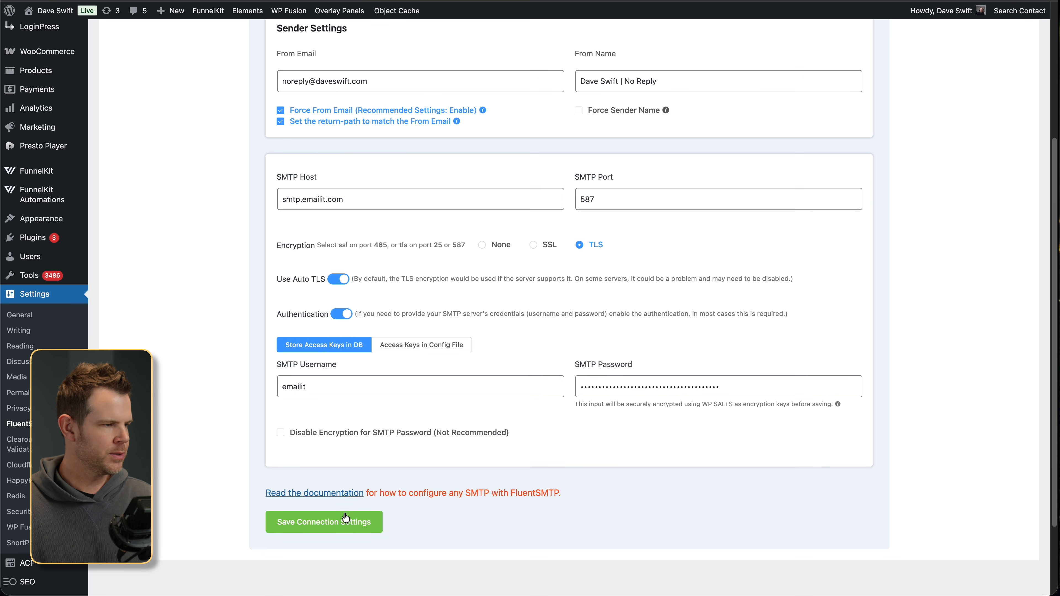
{"action": "left_click", "coordinate": [336, 530]}
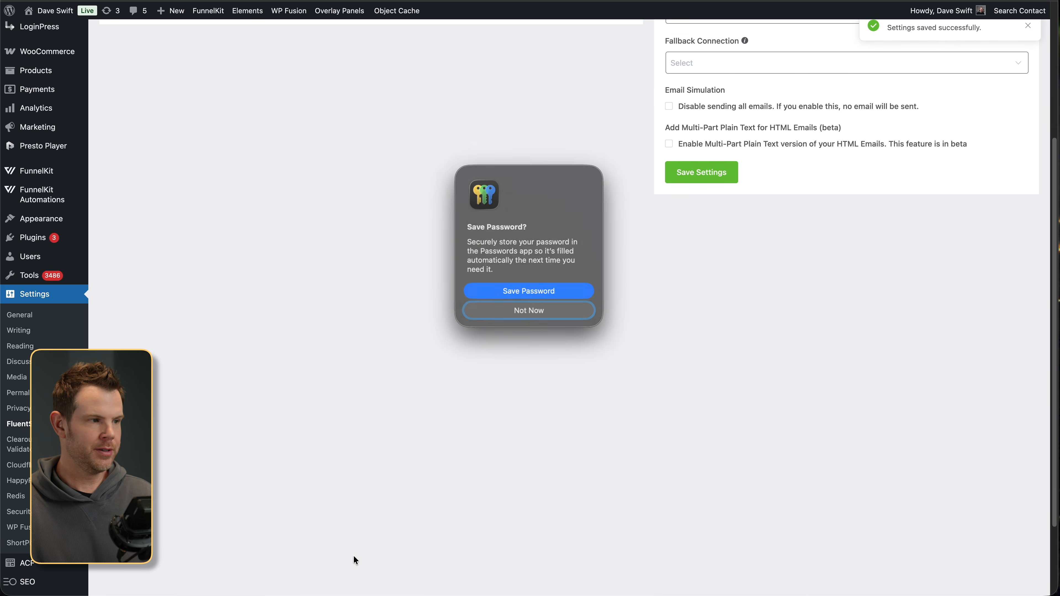
{"action": "left_click", "coordinate": [544, 308]}
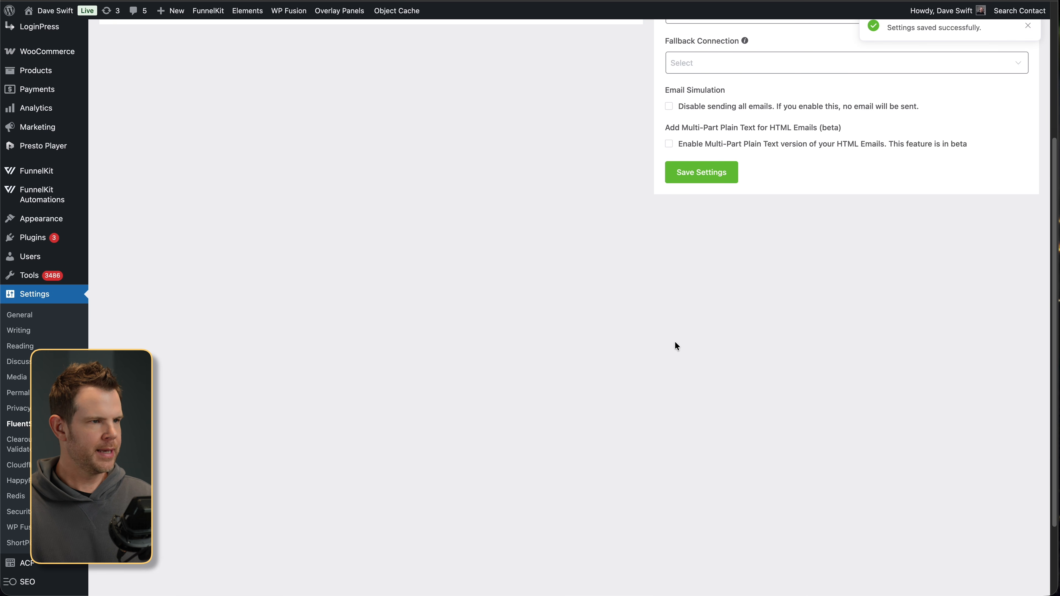
- Send a test email from the noreply address, then return to the connections overview
{"action": "scroll", "coordinate": [675, 342], "scroll_direction": "up", "scroll_amount": 5}
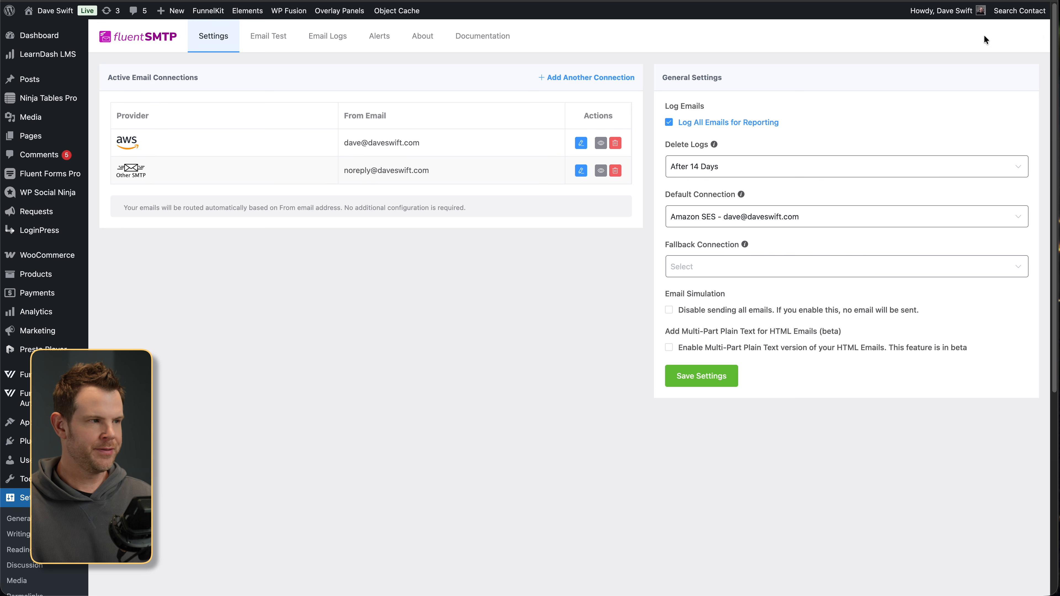
{"action": "left_click", "coordinate": [272, 37]}
{"action": "left_click", "coordinate": [244, 115]}
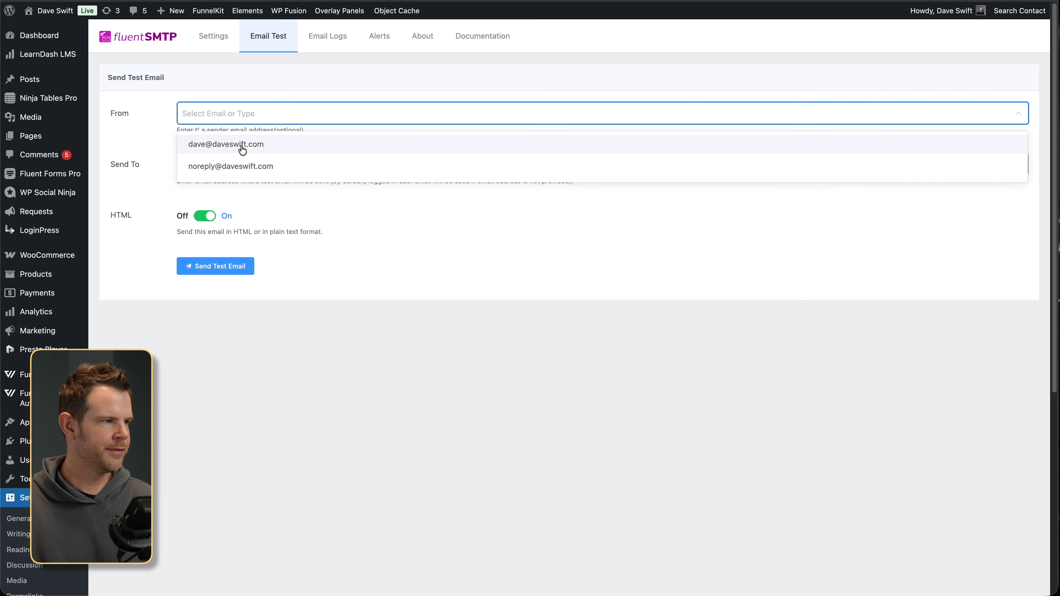
{"action": "left_click", "coordinate": [234, 165]}
{"action": "left_click", "coordinate": [250, 267]}
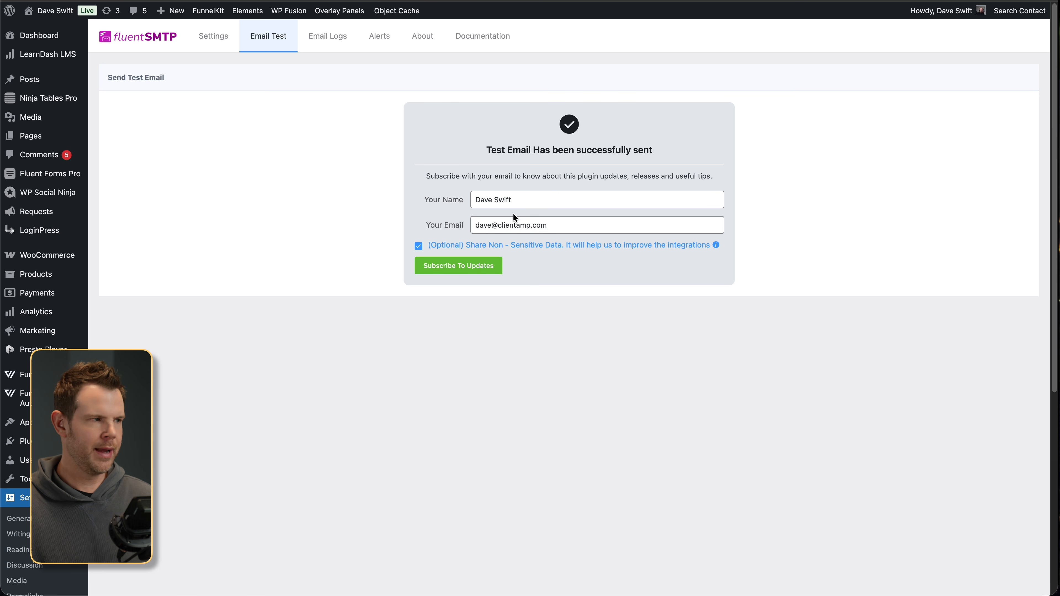
{"action": "left_click", "coordinate": [206, 47]}
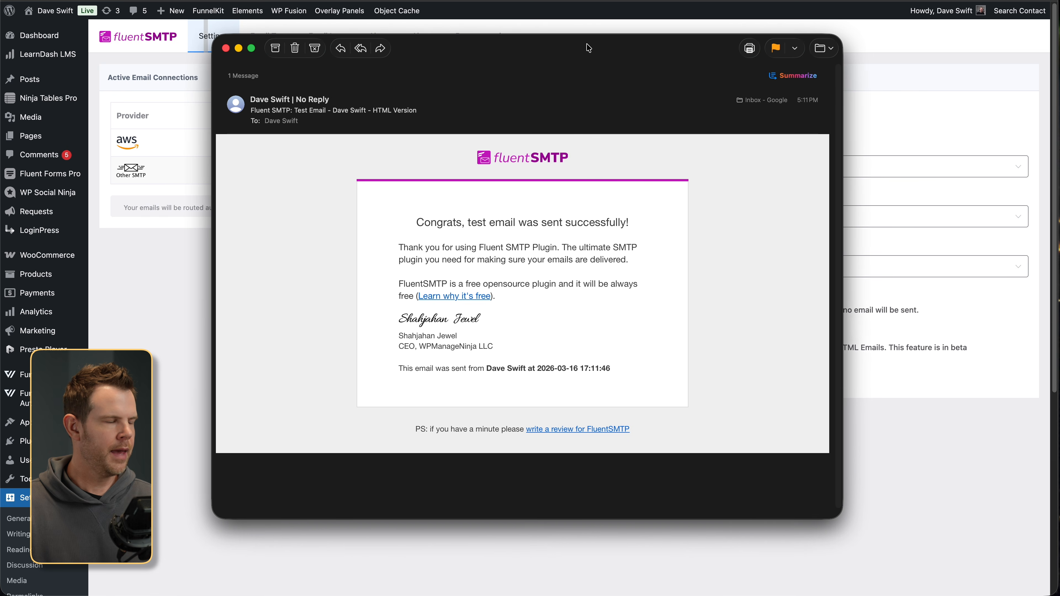
- Reposition the FluentSMTP test email's window and display all of its raw headers
{"action": "left_click_drag", "start_coordinate": [520, 47], "coordinate": [523, 47]}
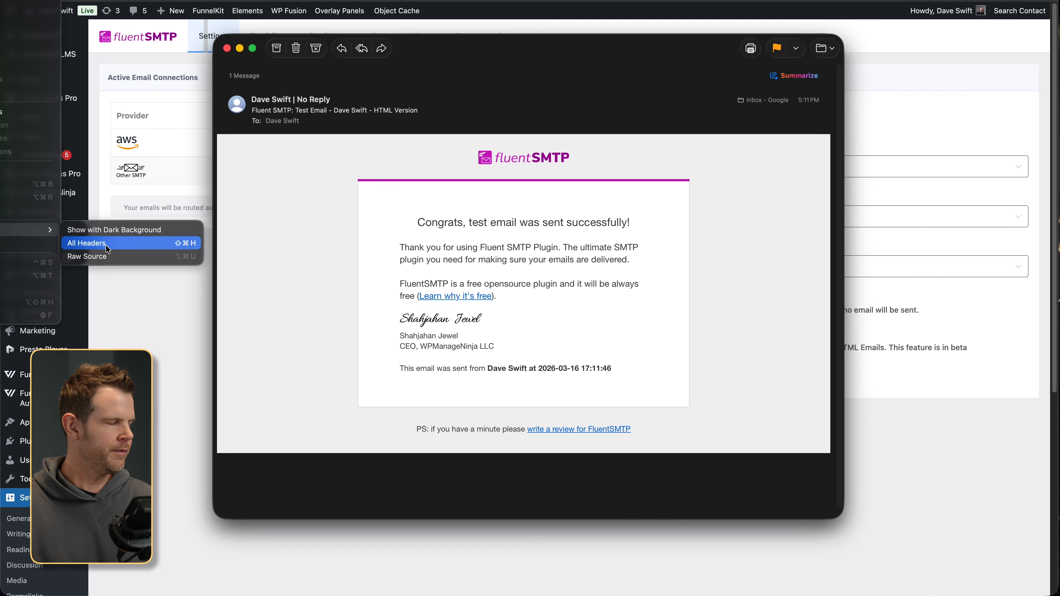
{"action": "left_click", "coordinate": [105, 244]}
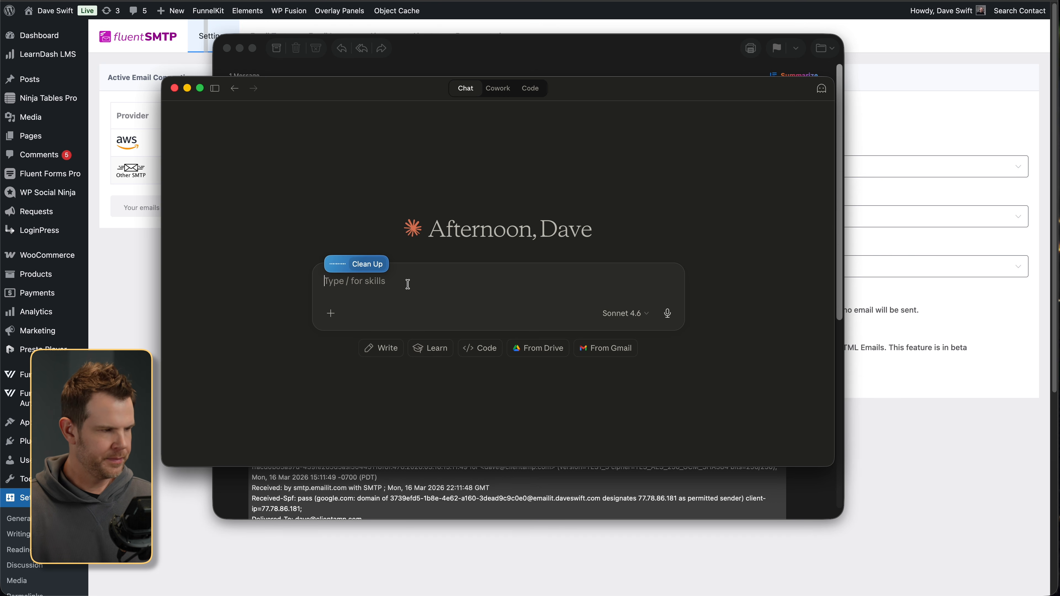
- Paste the copied email headers into Claude and ask which platform sent the message
{"action": "key", "text": "super+v"}
{"action": "key", "text": "Return"}
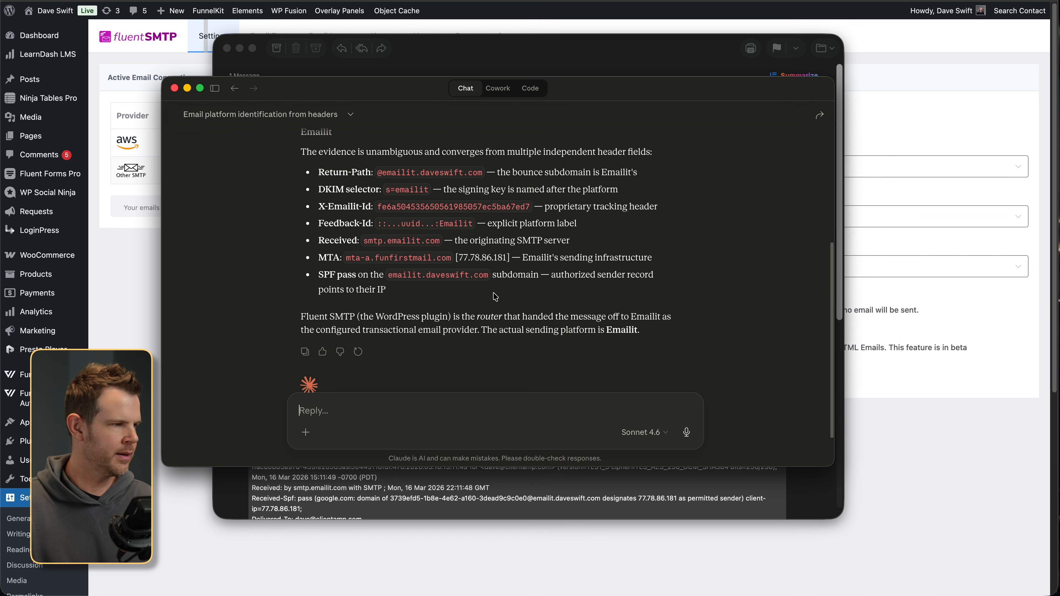
{"action": "scroll", "coordinate": [494, 294], "scroll_direction": "up", "scroll_amount": 2}
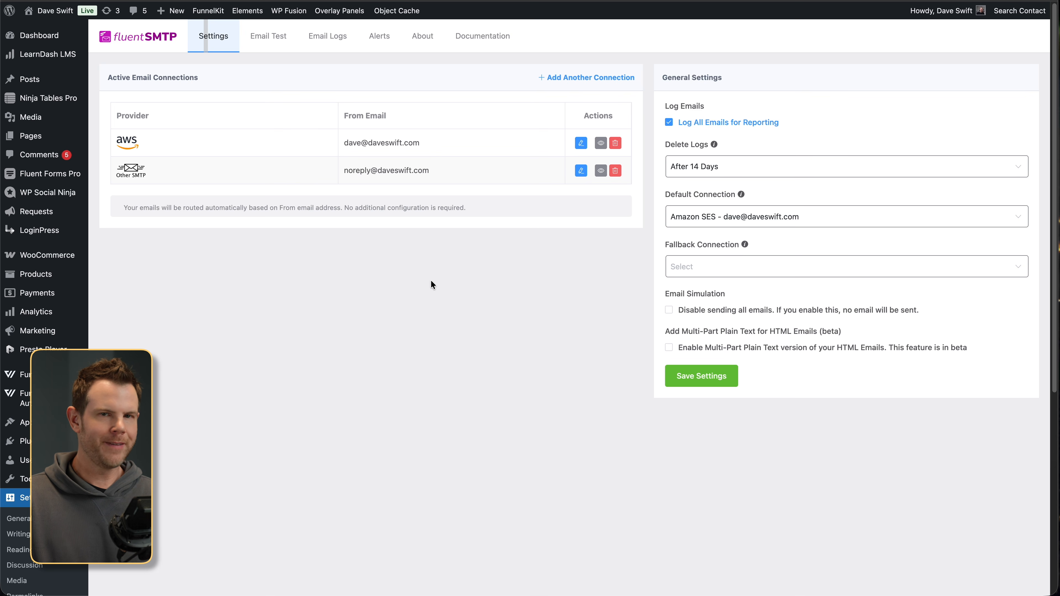
- Copy the mail-tester.com spam-test address and return to the FluentSMTP settings
{"action": "key", "text": "ctrl+Tab"}
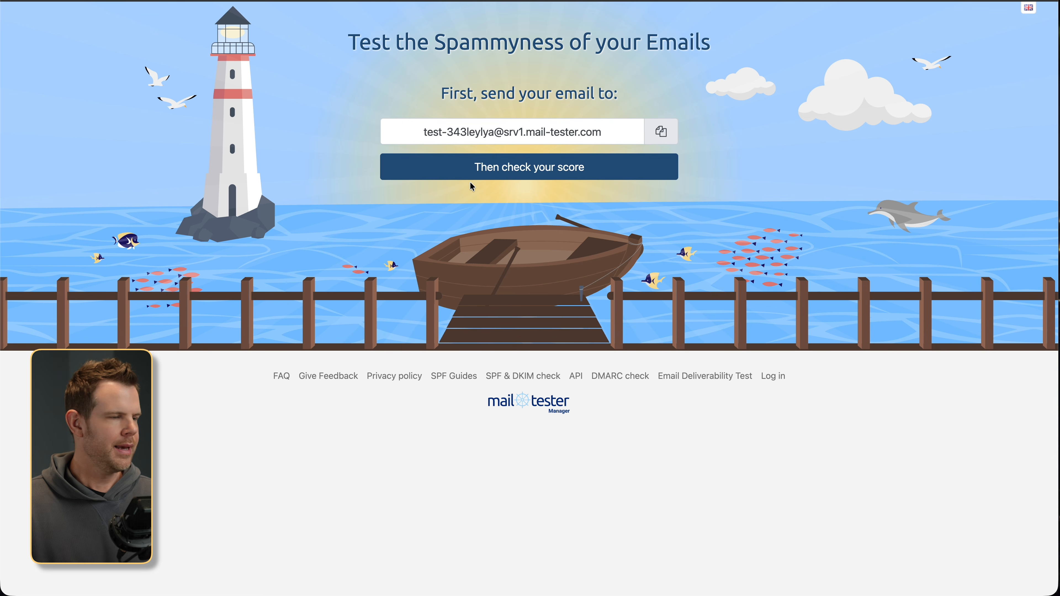
{"action": "left_click", "coordinate": [662, 133]}
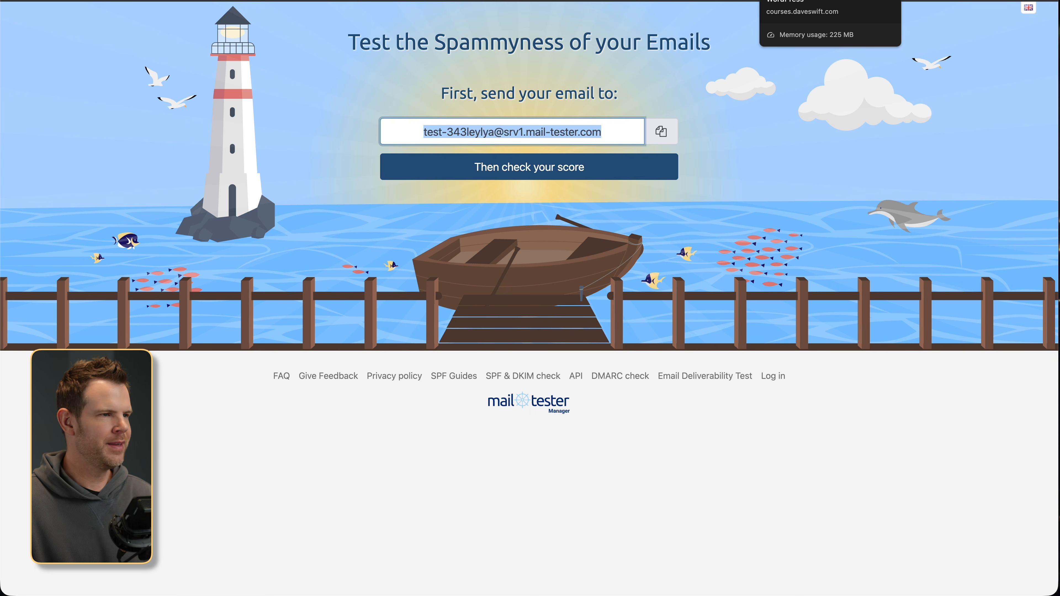
{"action": "left_click", "coordinate": [793, 1]}
- Send a test email from the noreply sender to the pasted mail-tester address
{"action": "left_click", "coordinate": [278, 41]}
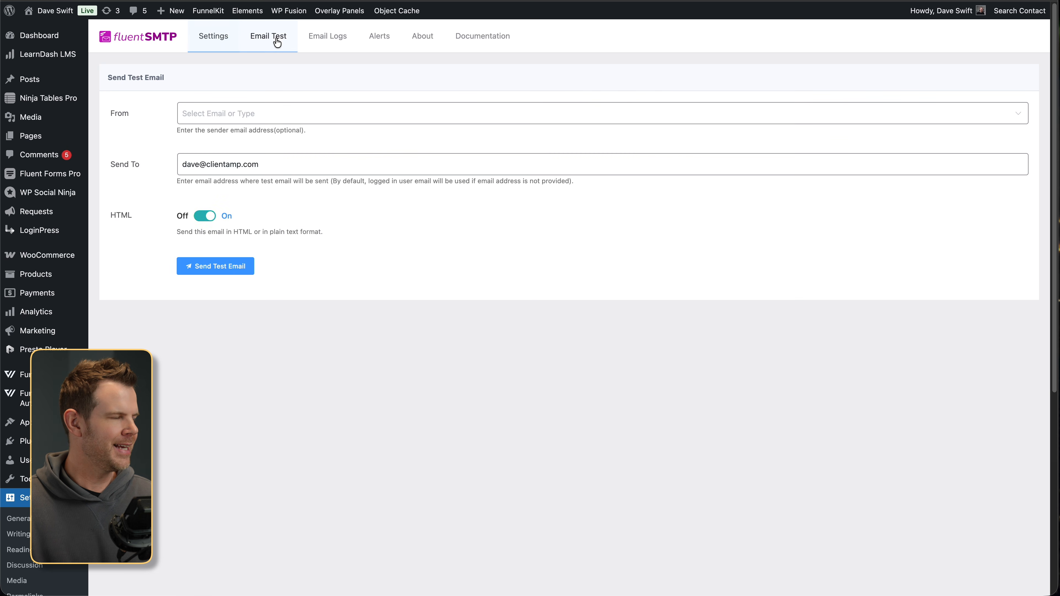
{"action": "left_click", "coordinate": [217, 114]}
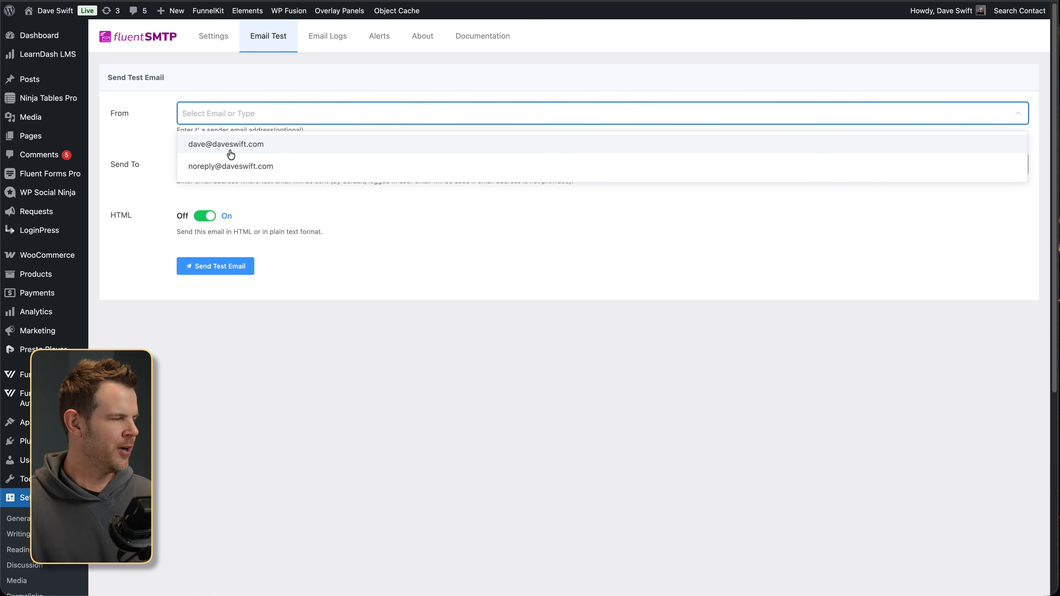
{"action": "left_click", "coordinate": [224, 160]}
{"action": "left_click", "coordinate": [223, 163]}
{"action": "key", "text": "ctrl+a"}
{"action": "key", "text": "ctrl+v"}
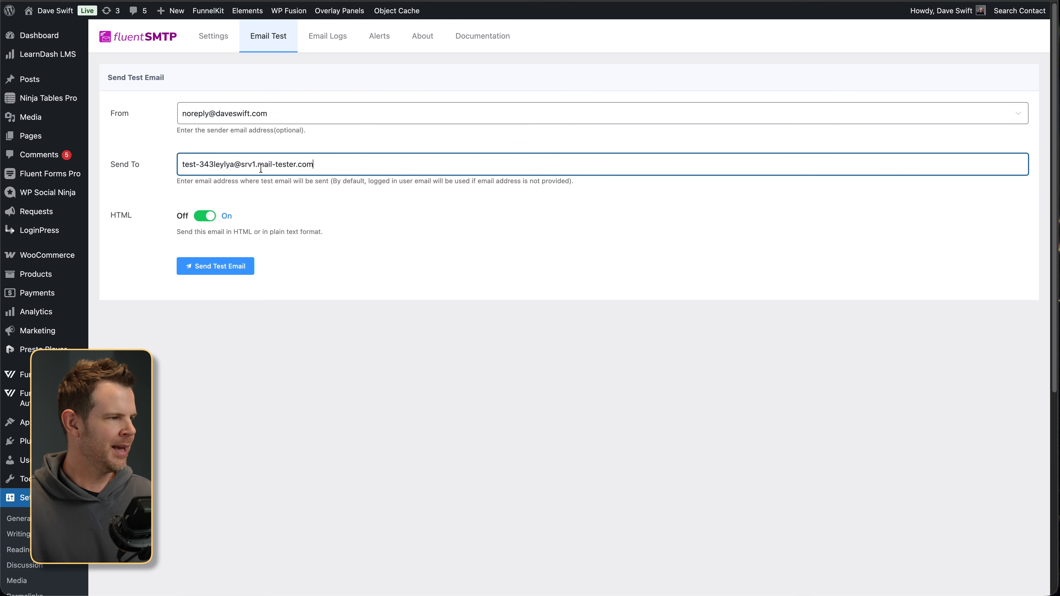
{"action": "left_click", "coordinate": [221, 270]}
- Check the 10/10 mail-tester score and expand the 'Your message could be improved' details
{"action": "left_click", "coordinate": [897, 1]}
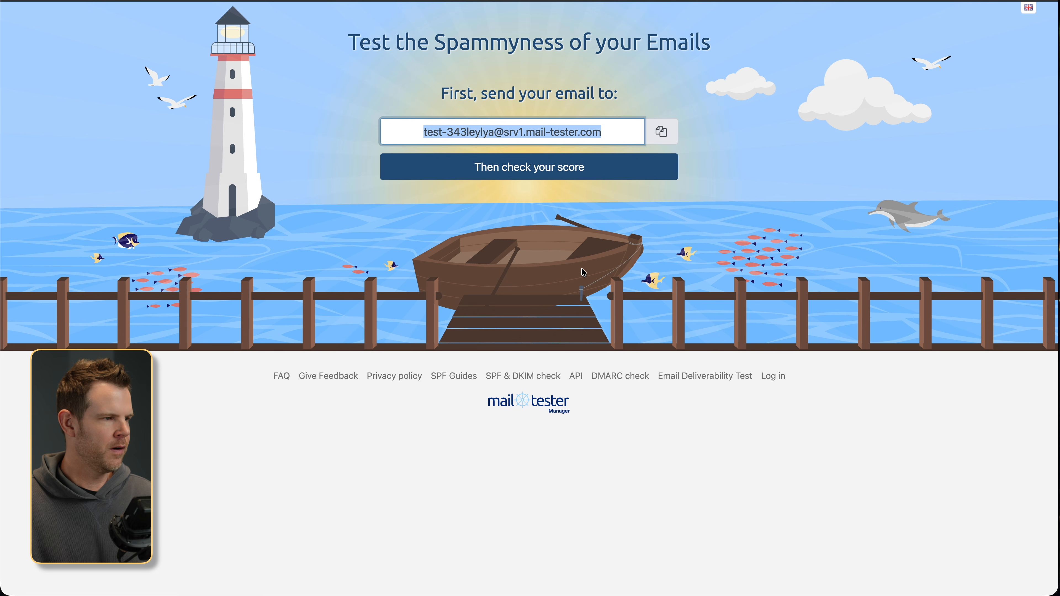
{"action": "left_click", "coordinate": [552, 167]}
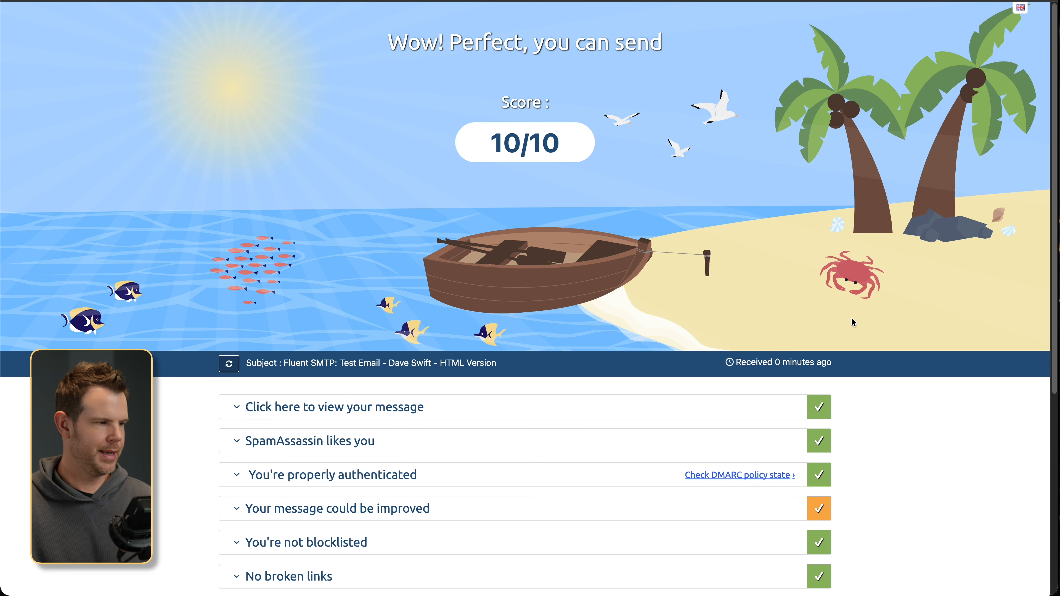
{"action": "scroll", "coordinate": [636, 556], "scroll_direction": "down", "scroll_amount": 4}
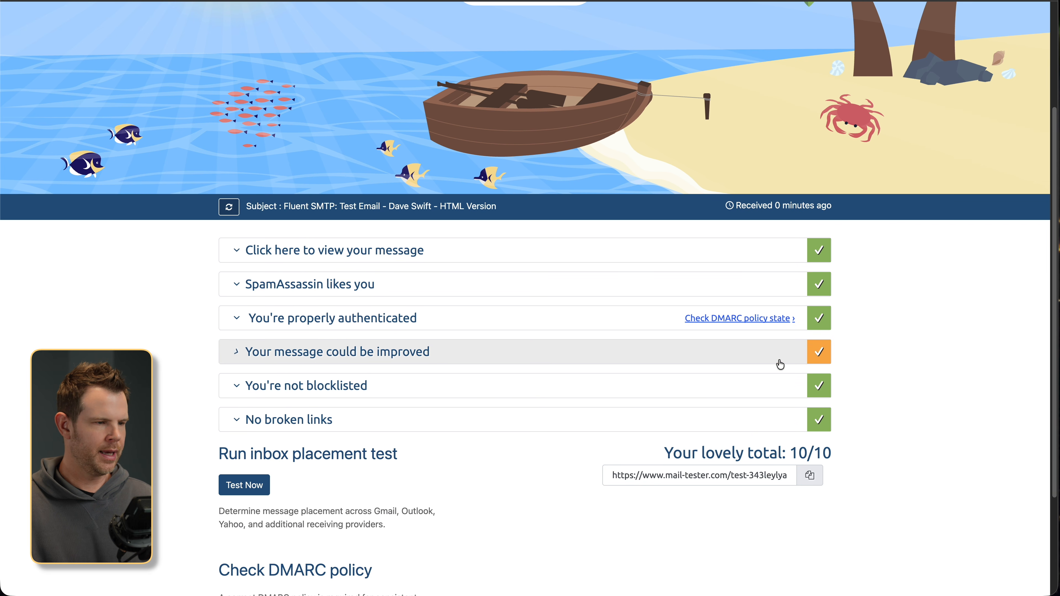
{"action": "left_click", "coordinate": [241, 356]}
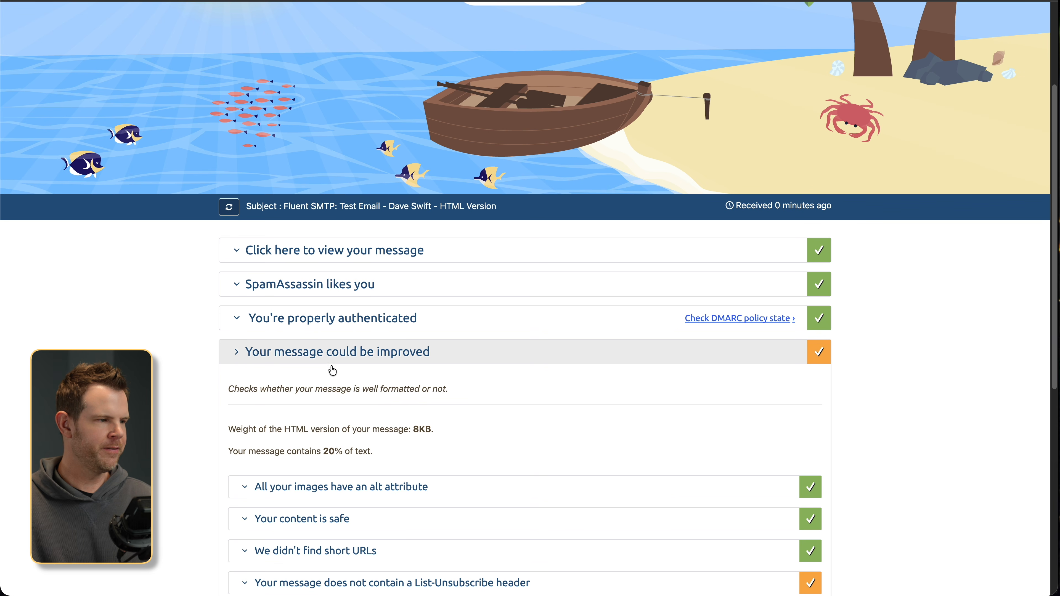
{"action": "scroll", "coordinate": [527, 421], "scroll_direction": "down", "scroll_amount": 3}
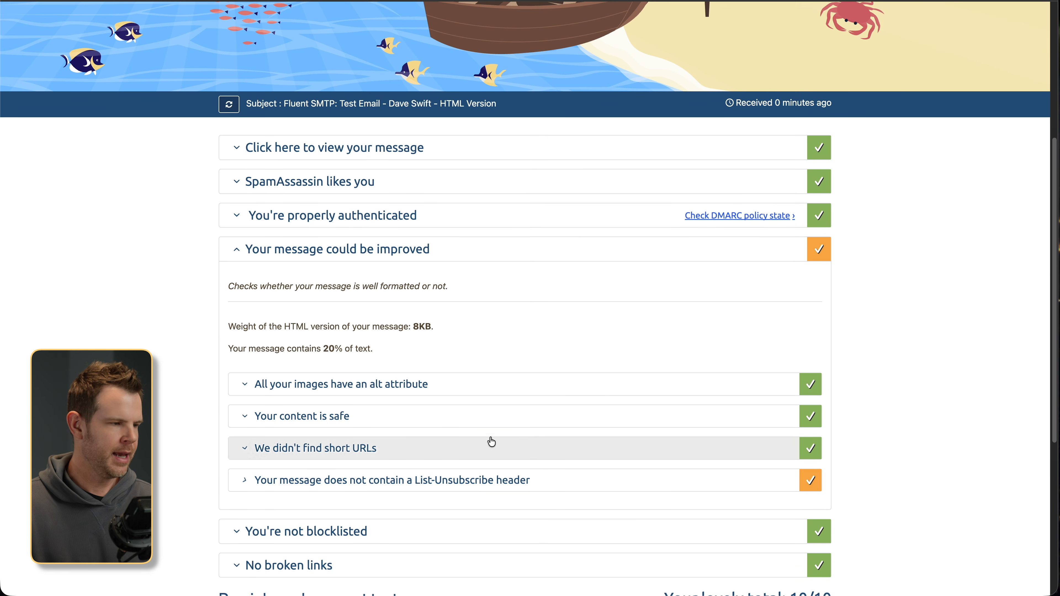
{"action": "scroll", "coordinate": [558, 421], "scroll_direction": "down", "scroll_amount": 5}
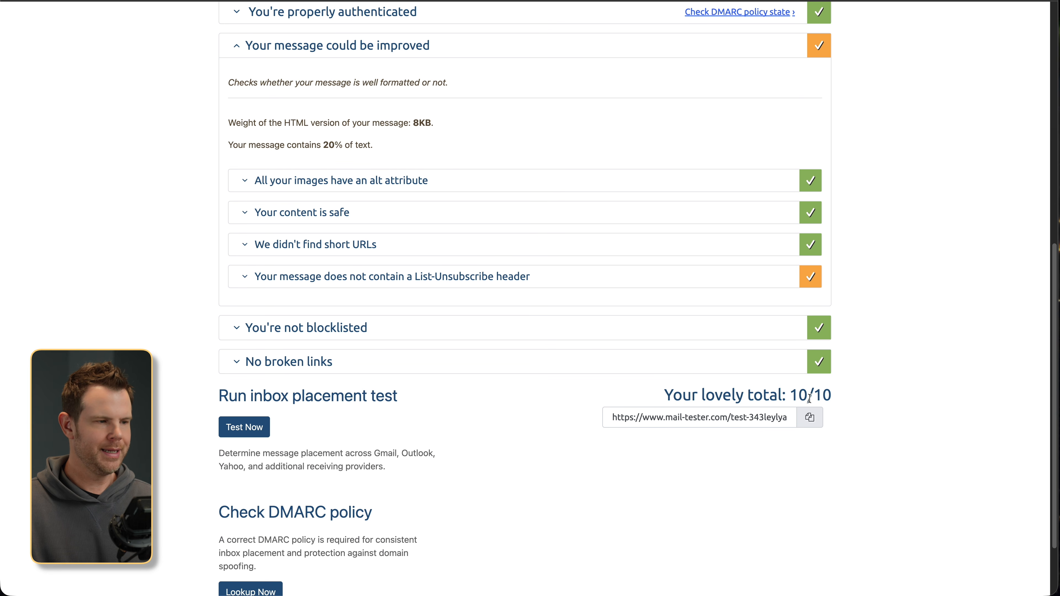
- Scroll back to the top of the 10/10 mail-tester results
{"action": "scroll", "coordinate": [751, 436], "scroll_direction": "up", "scroll_amount": 10}
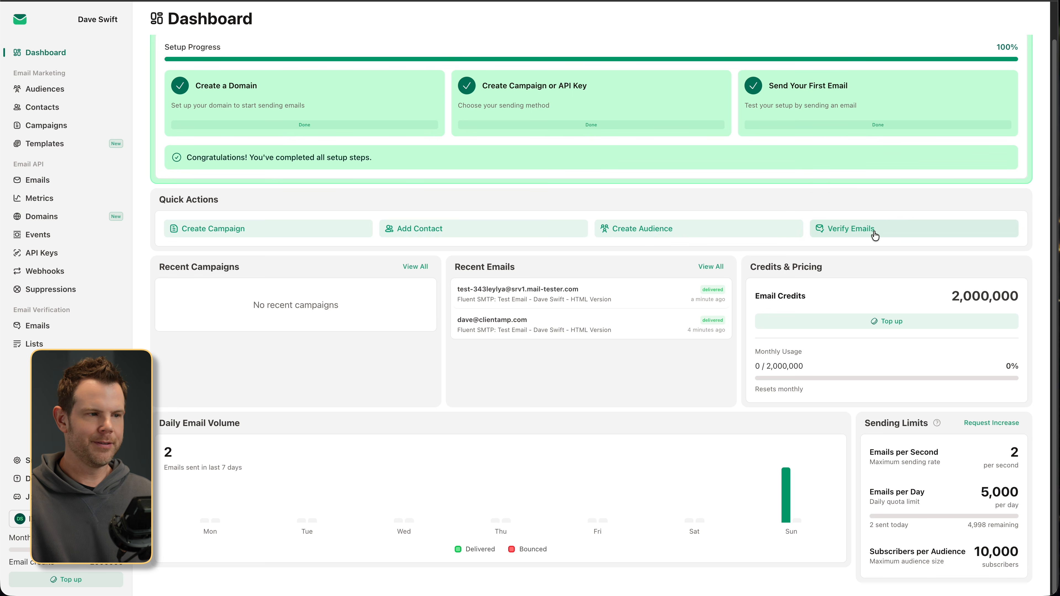
- Visit Email Verification > Emails, cancel the Verify Email dialog, then go to Lists
{"action": "left_click", "coordinate": [857, 234]}
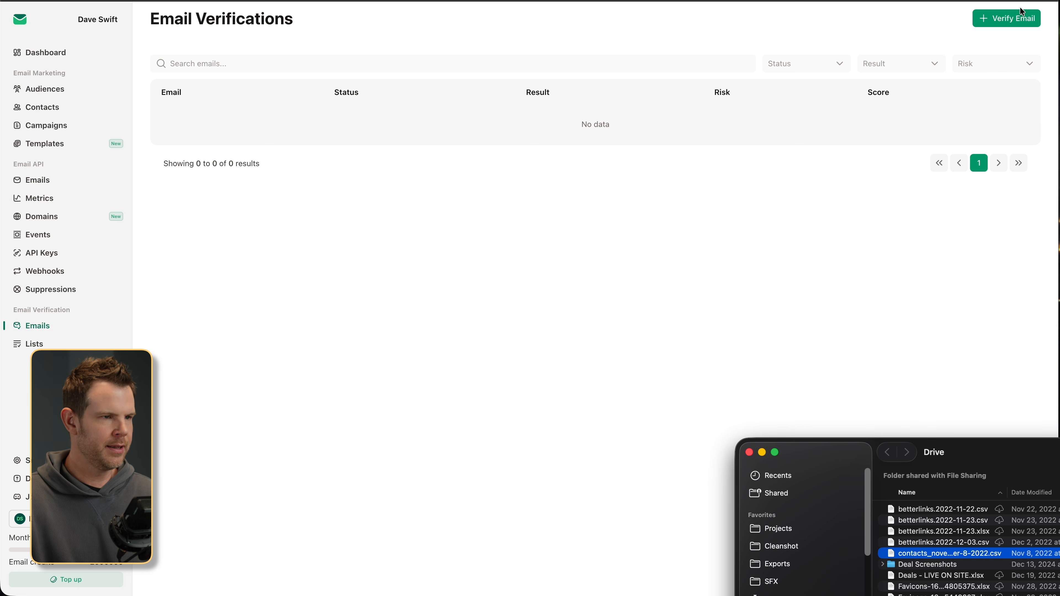
{"action": "left_click", "coordinate": [1018, 19]}
{"action": "left_click", "coordinate": [1018, 19]}
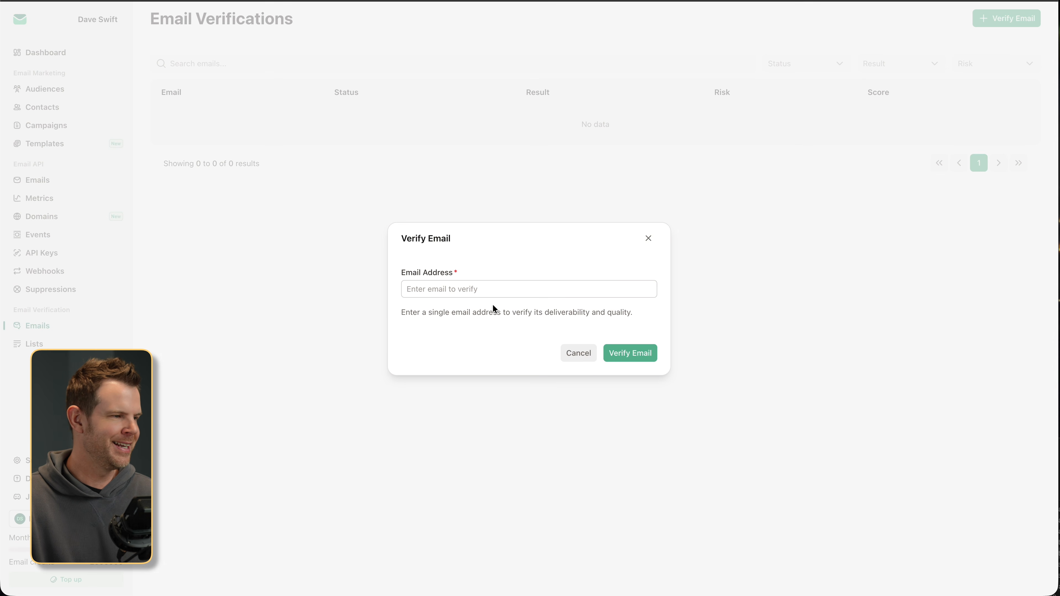
{"action": "left_click", "coordinate": [420, 289]}
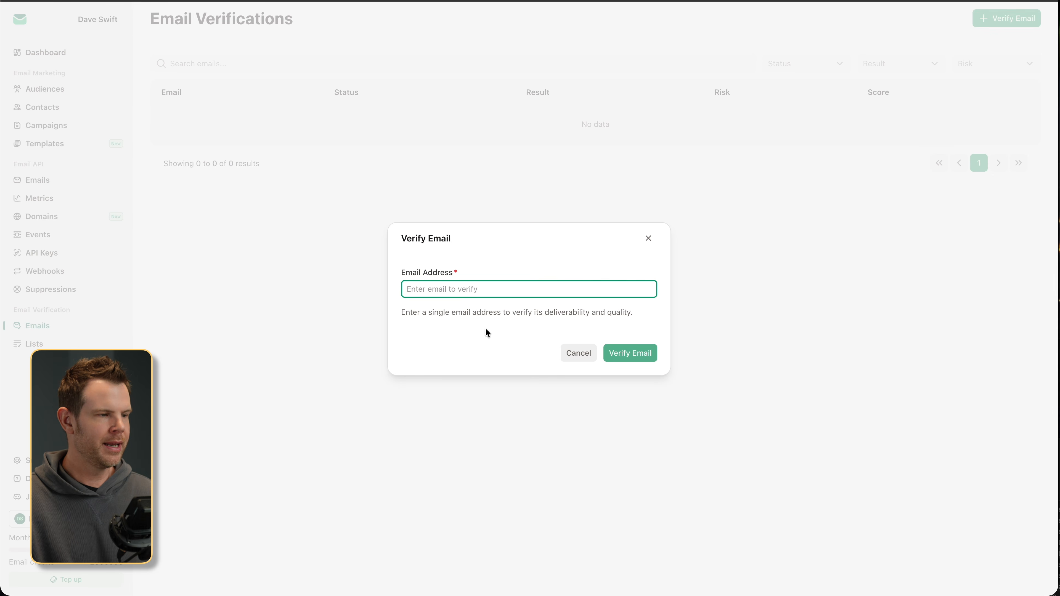
{"action": "left_click", "coordinate": [578, 354]}
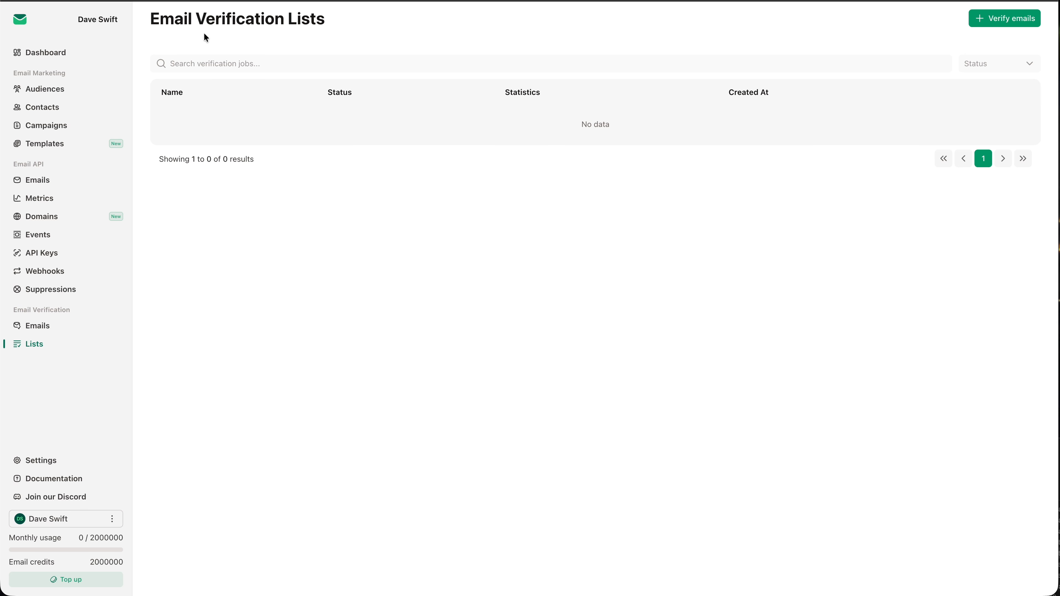
{"action": "left_click", "coordinate": [39, 332]}
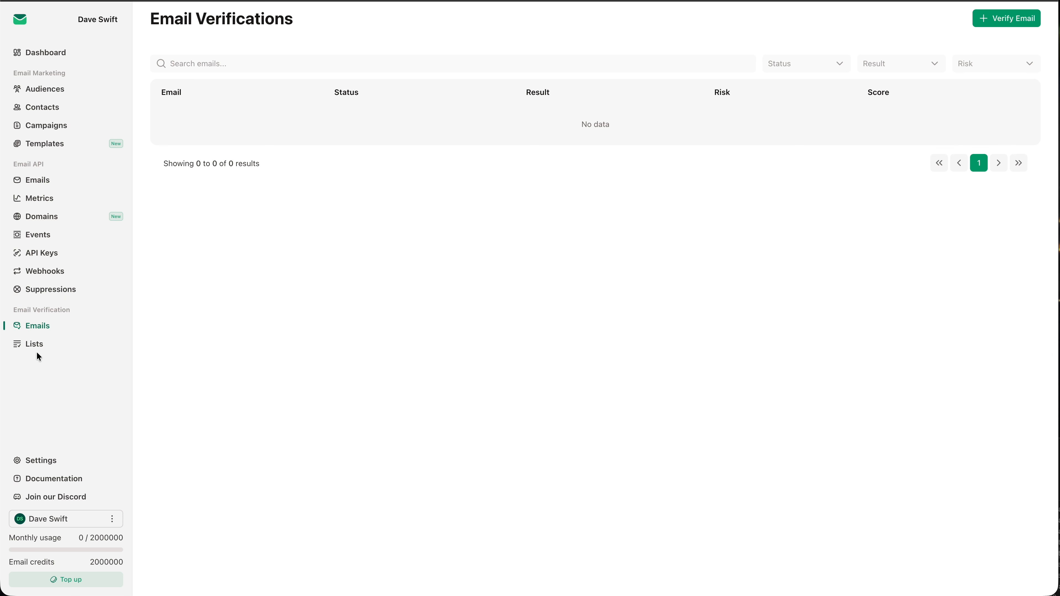
{"action": "left_click", "coordinate": [36, 350]}
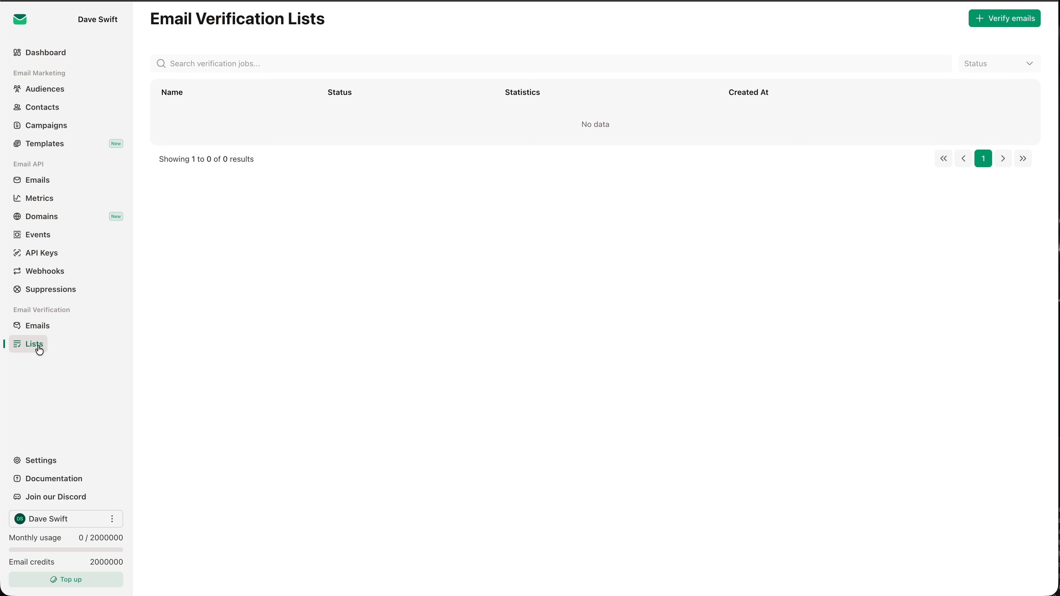
- Create the 'Test Verification' list by uploading contacts_november-8-2022.csv
{"action": "left_click", "coordinate": [1002, 21]}
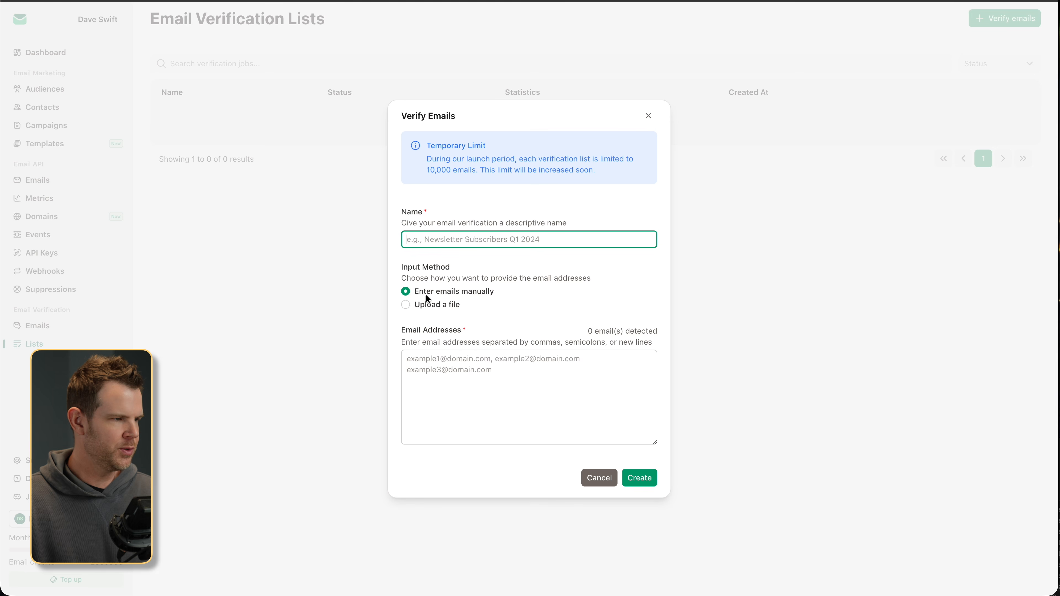
{"action": "left_click", "coordinate": [406, 307]}
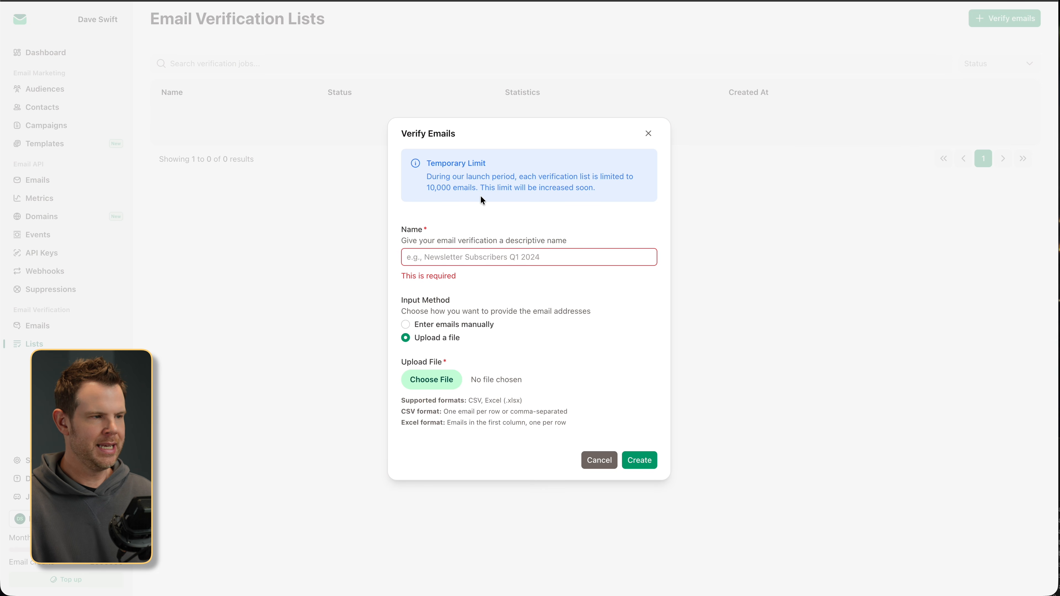
{"action": "left_click", "coordinate": [548, 261]}
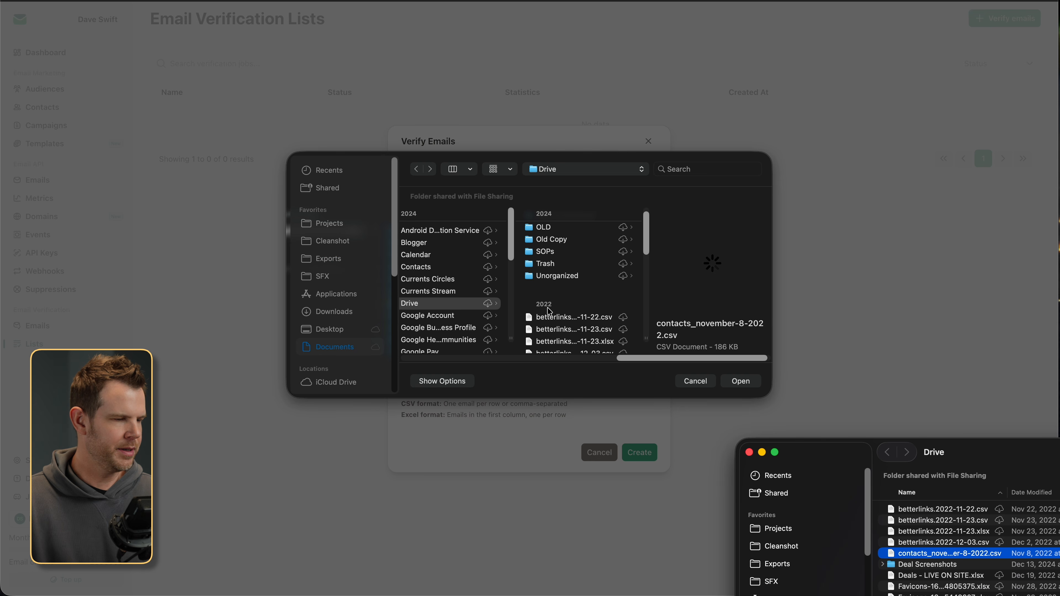
{"action": "left_click", "coordinate": [741, 381]}
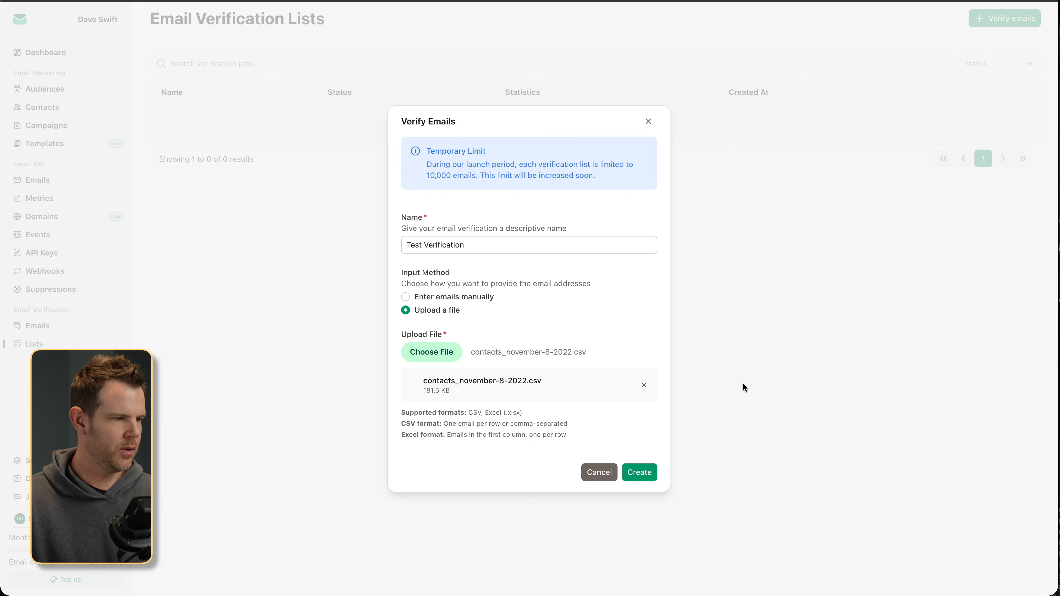
{"action": "left_click", "coordinate": [647, 473]}
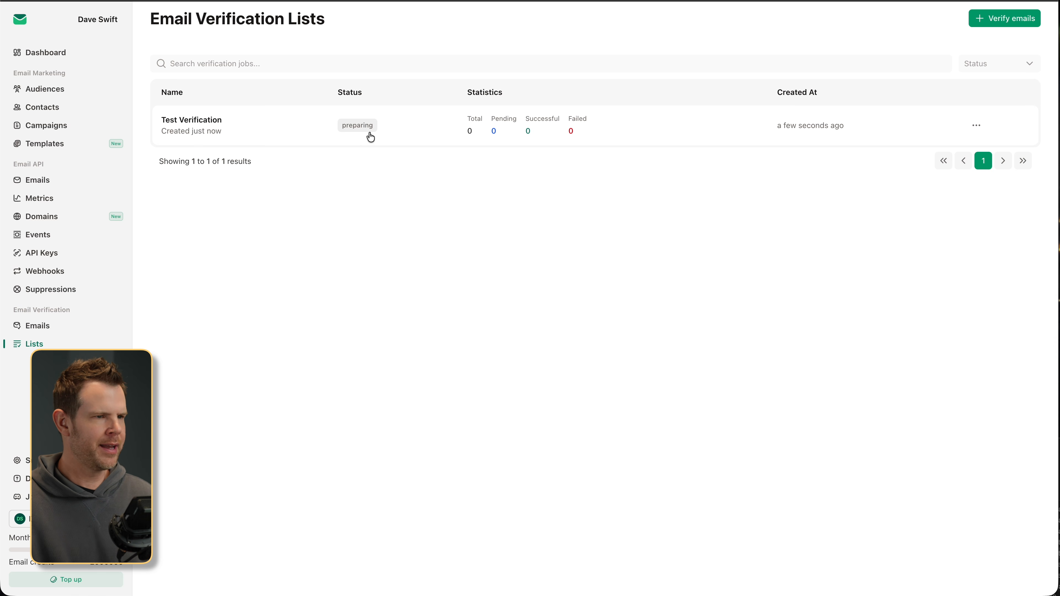
- Verify a single contact's e-mail address and open its verification details
{"action": "left_click", "coordinate": [37, 326]}
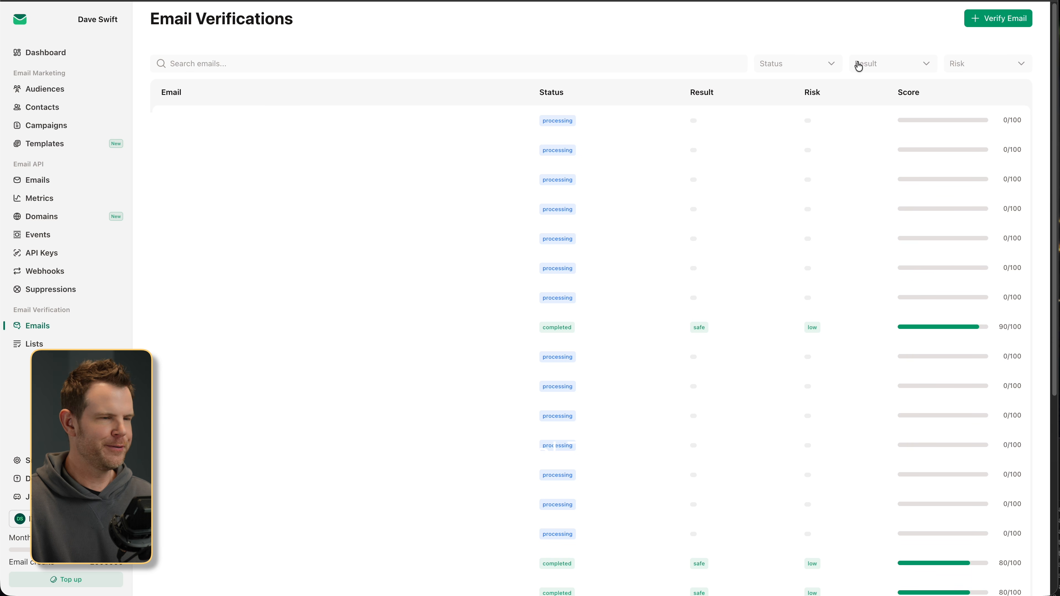
{"action": "left_click", "coordinate": [990, 28]}
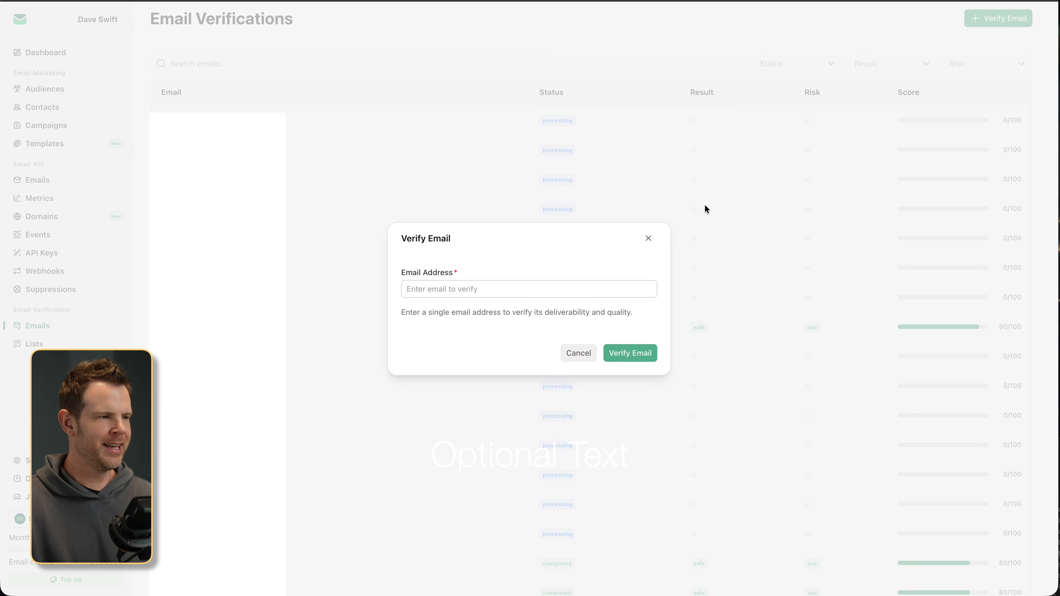
{"action": "left_click", "coordinate": [535, 290]}
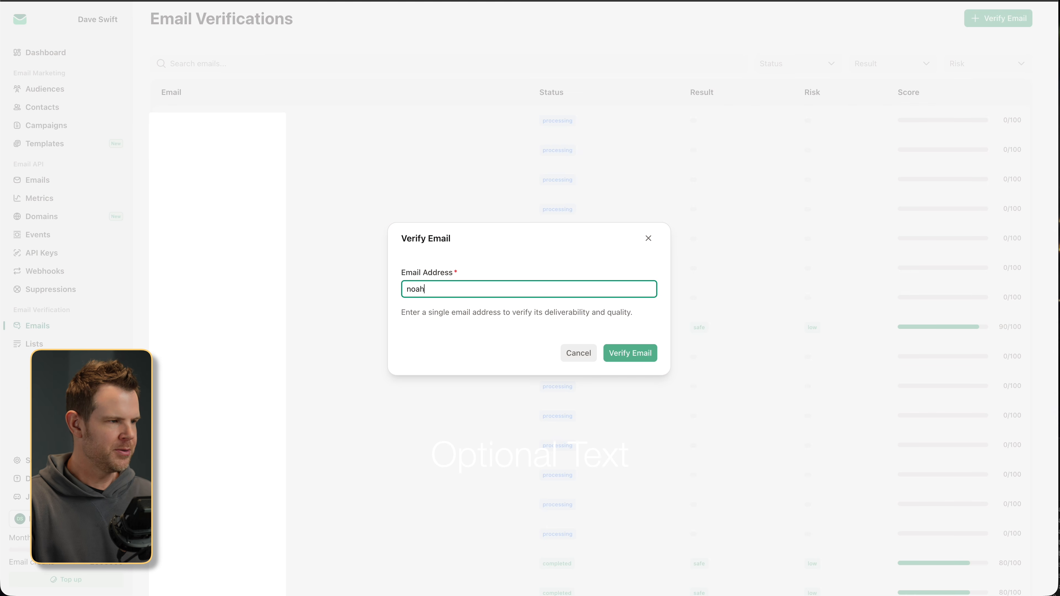
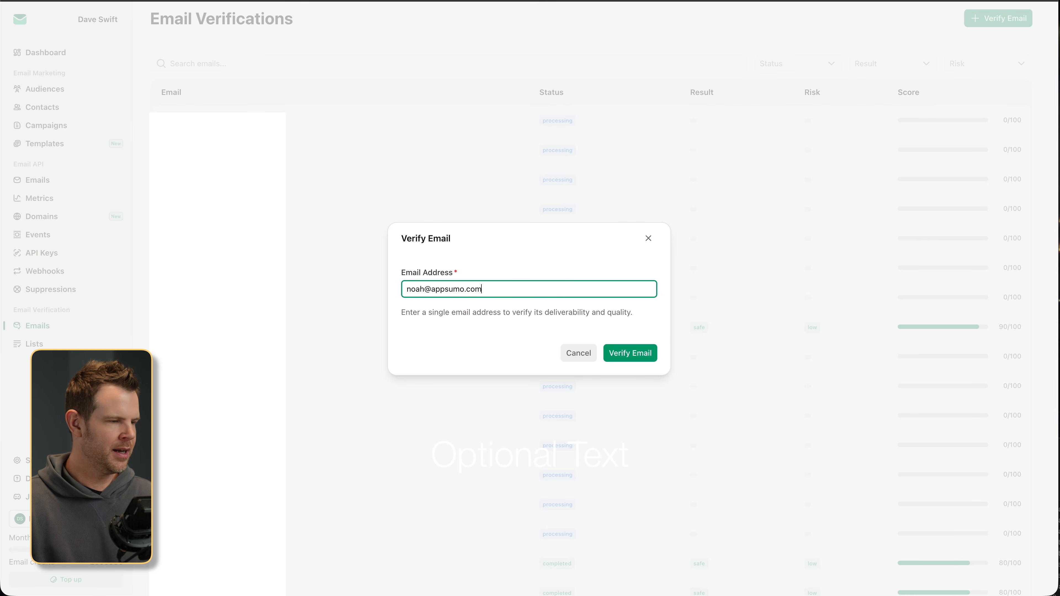
{"action": "left_click", "coordinate": [629, 354]}
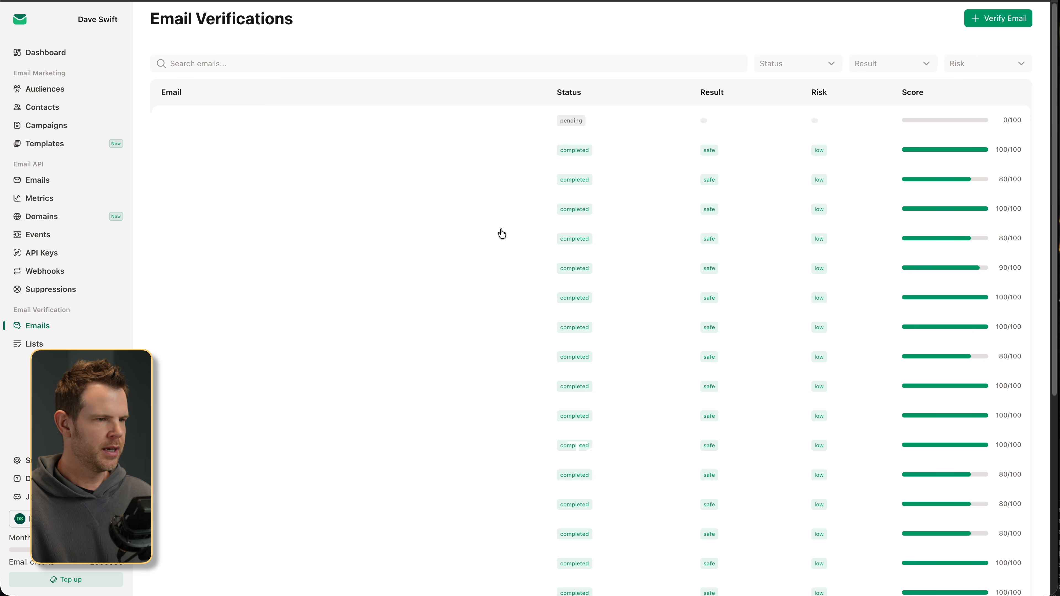
{"action": "left_click", "coordinate": [976, 577]}
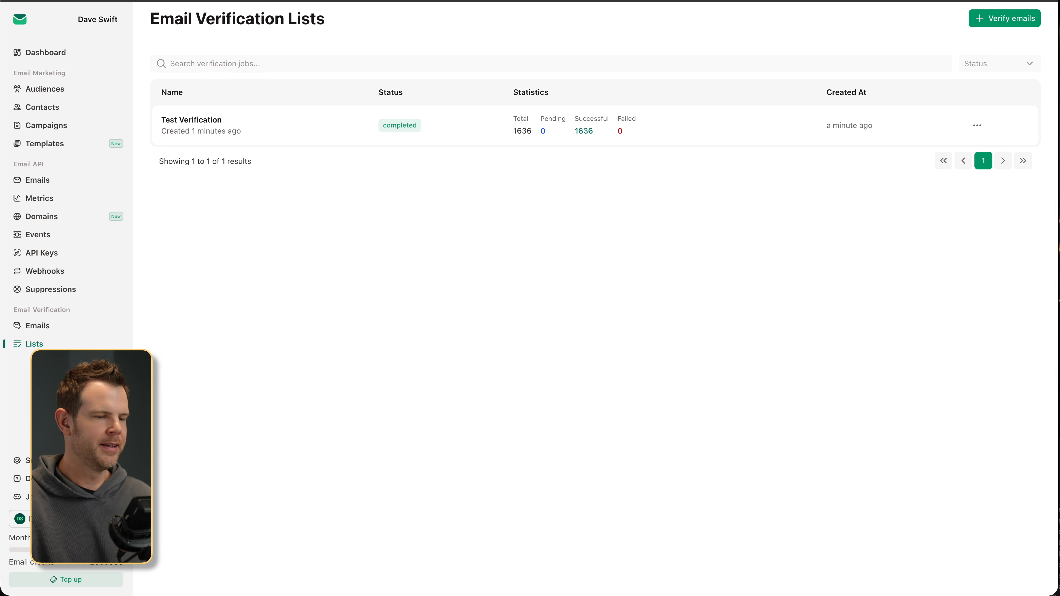
- Create a verification list named 'Test 2' from the uploaded inactive_leads.csv file
{"action": "key", "text": "super+Tab"}
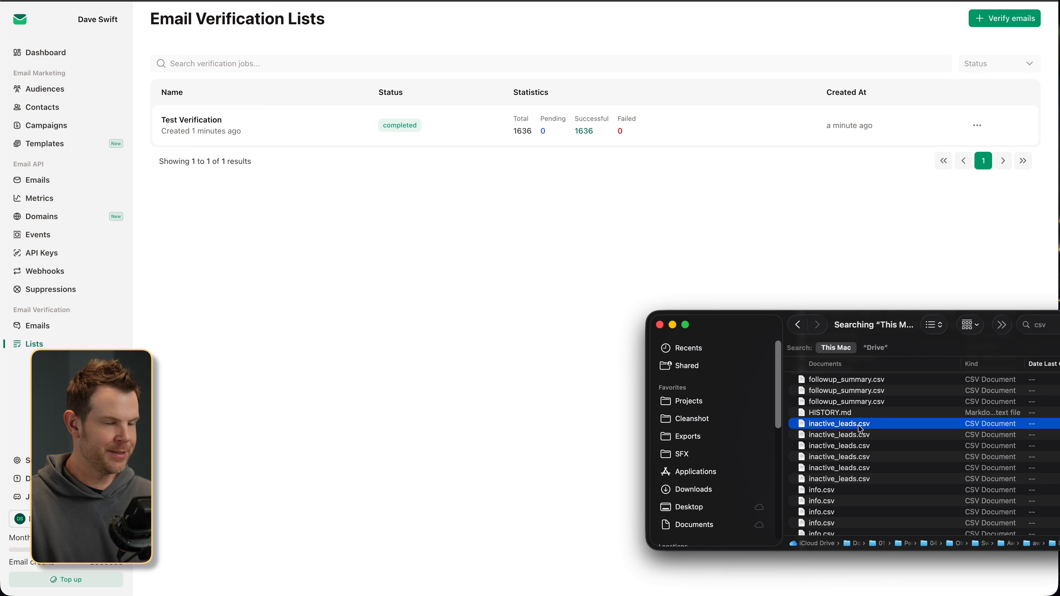
{"action": "left_click", "coordinate": [38, 326]}
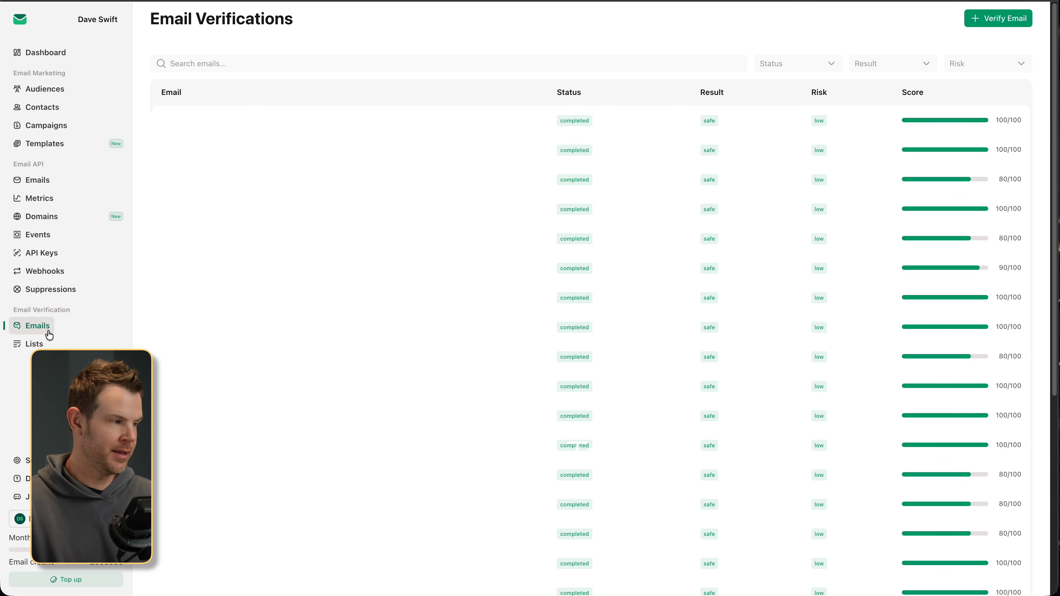
{"action": "left_click", "coordinate": [36, 344]}
{"action": "left_click", "coordinate": [1010, 18]}
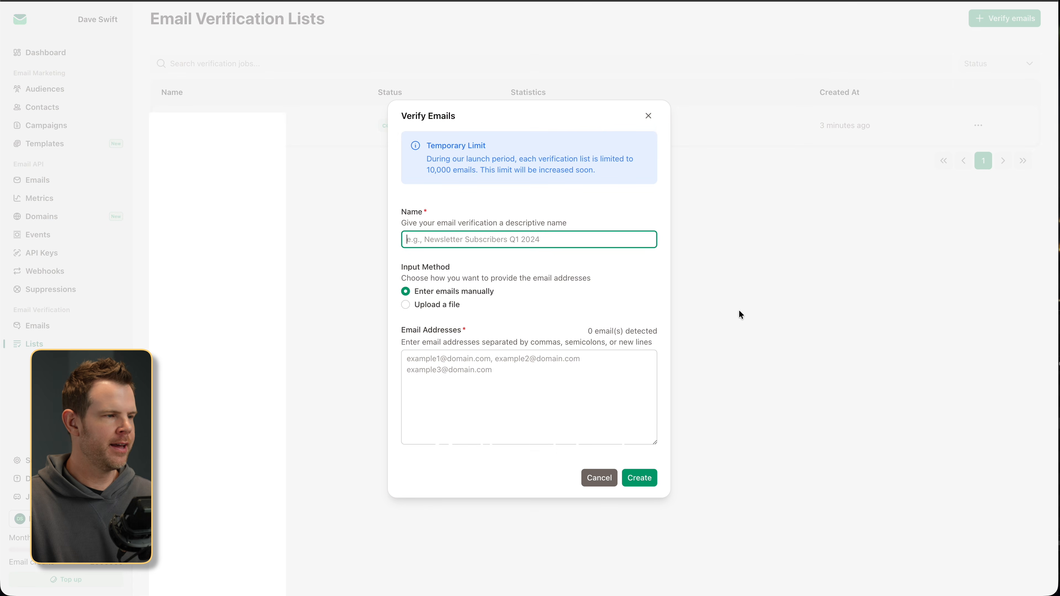
{"action": "key", "text": "super+Tab"}
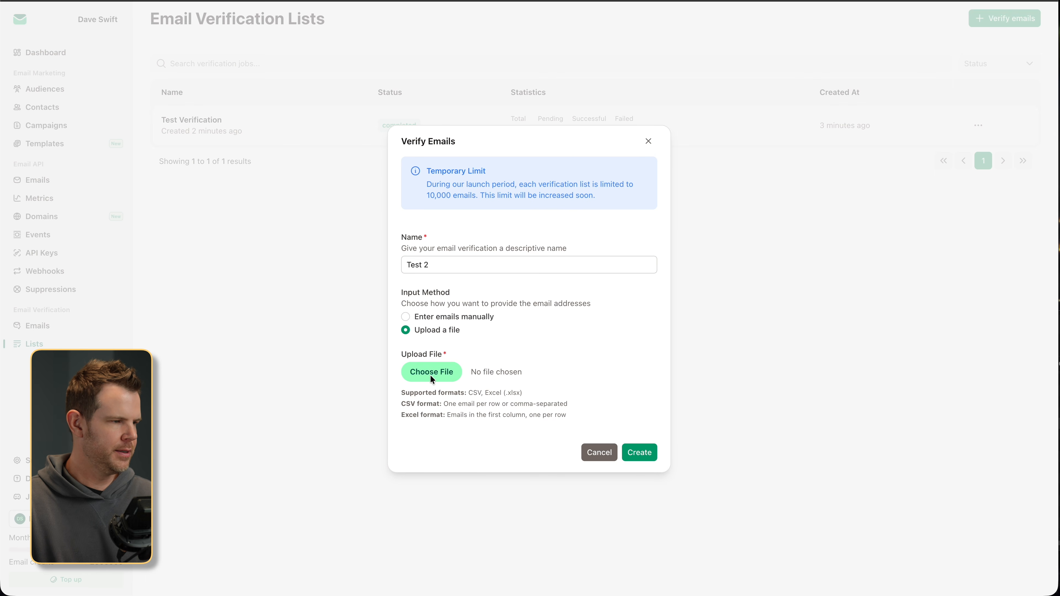
{"action": "left_click", "coordinate": [430, 375]}
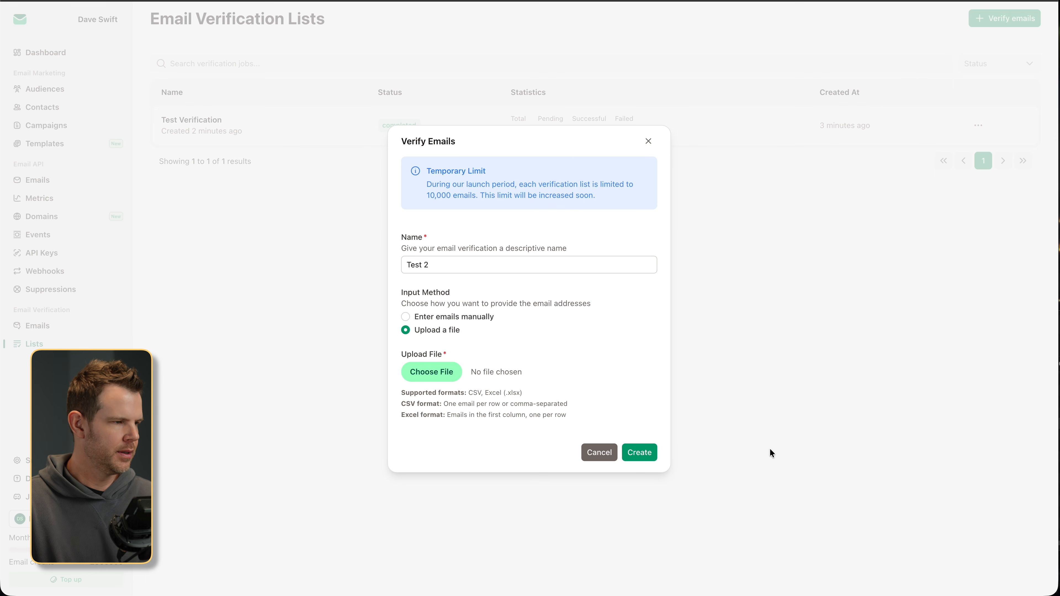
{"action": "left_click", "coordinate": [747, 385]}
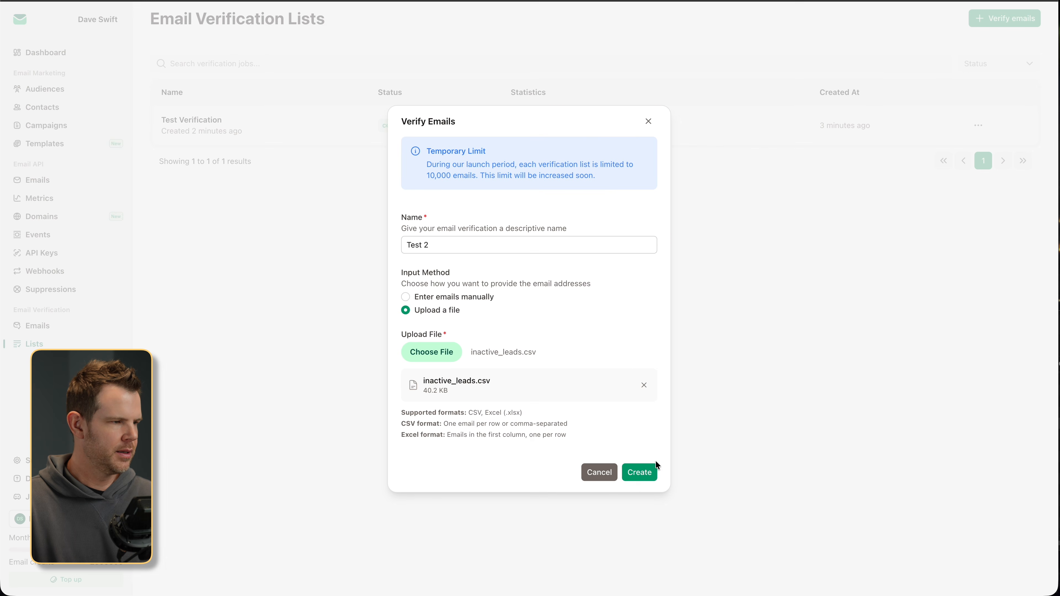
{"action": "left_click", "coordinate": [655, 468]}
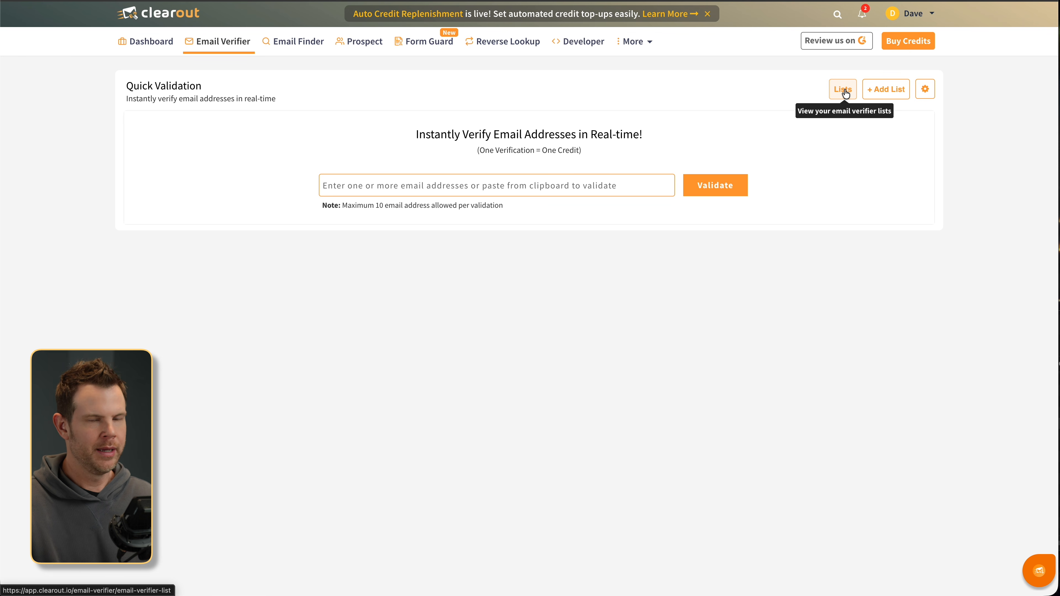
- Upload inactive_leads.csv as a new Clearout list and run its email verification
{"action": "left_click", "coordinate": [846, 93]}
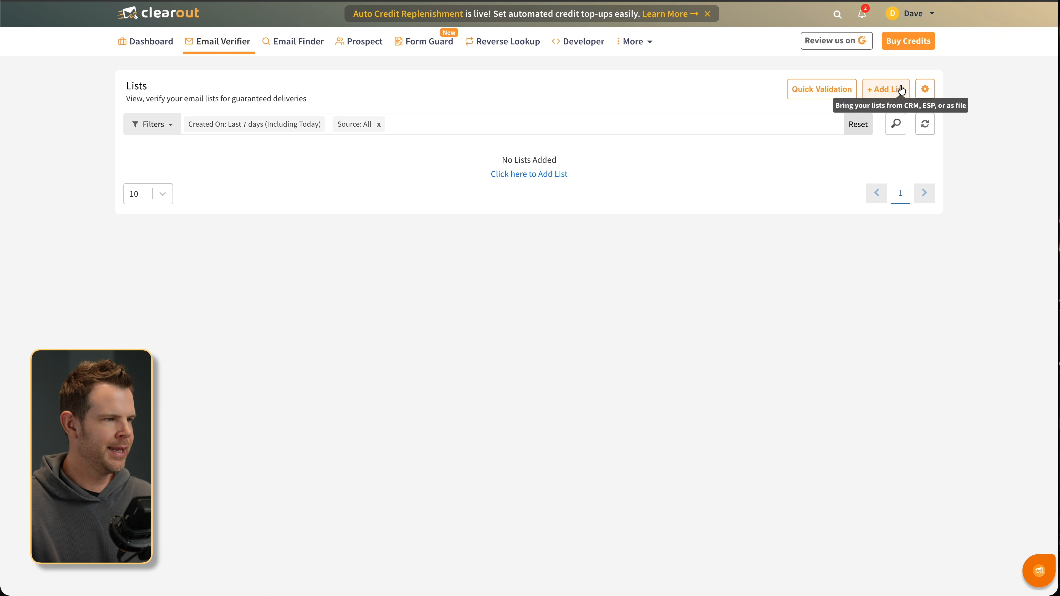
{"action": "left_click", "coordinate": [888, 88]}
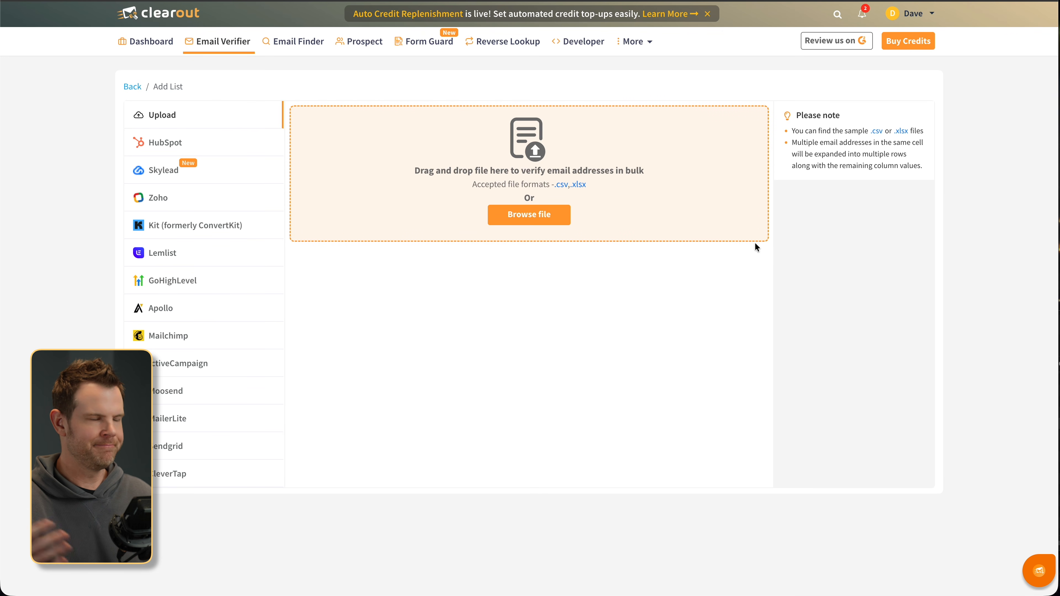
{"action": "key", "text": "super+Tab"}
{"action": "left_click_drag", "start_coordinate": [841, 426], "coordinate": [467, 162]}
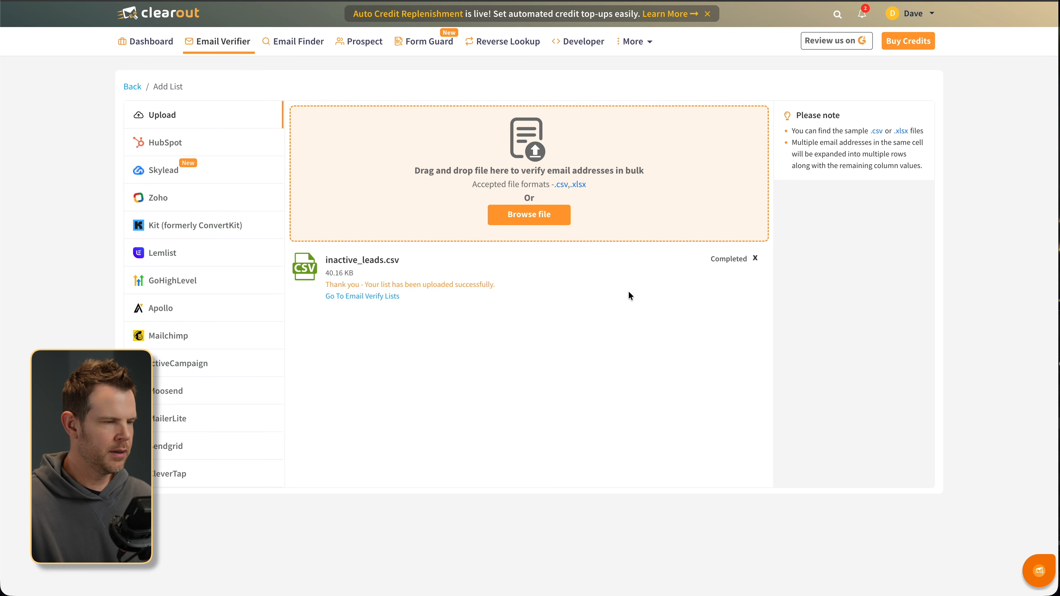
{"action": "left_click", "coordinate": [373, 297]}
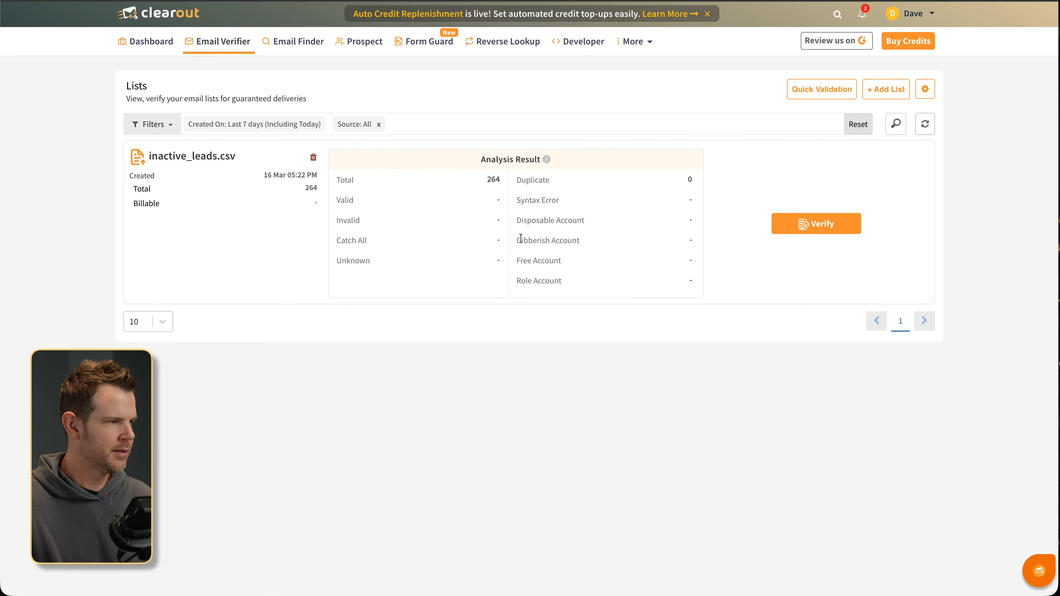
{"action": "left_click", "coordinate": [835, 222]}
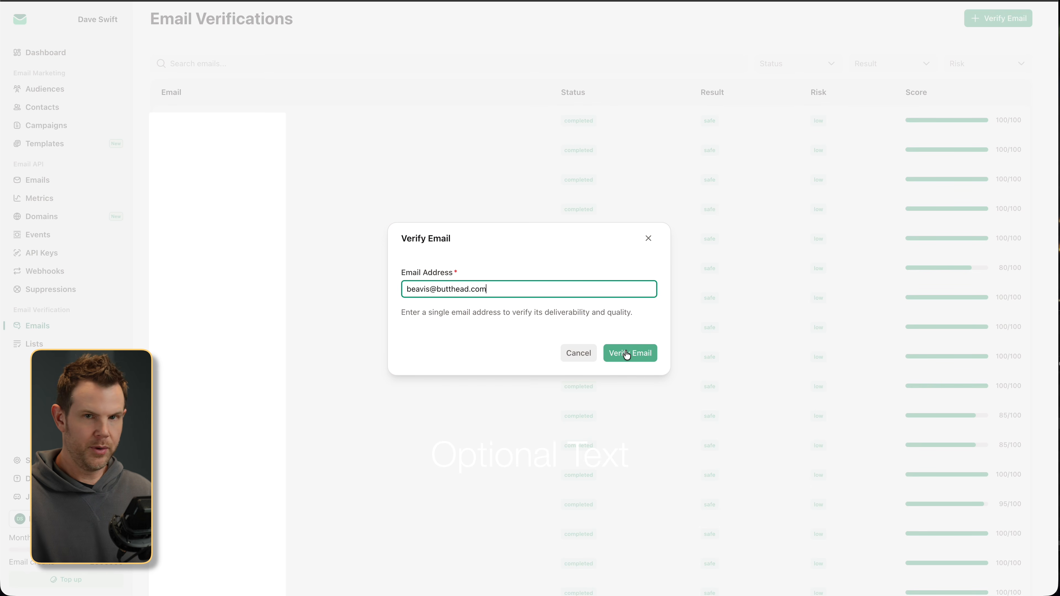
- Submit the entered test address in the Verify Email dialog
{"action": "left_click", "coordinate": [625, 351]}
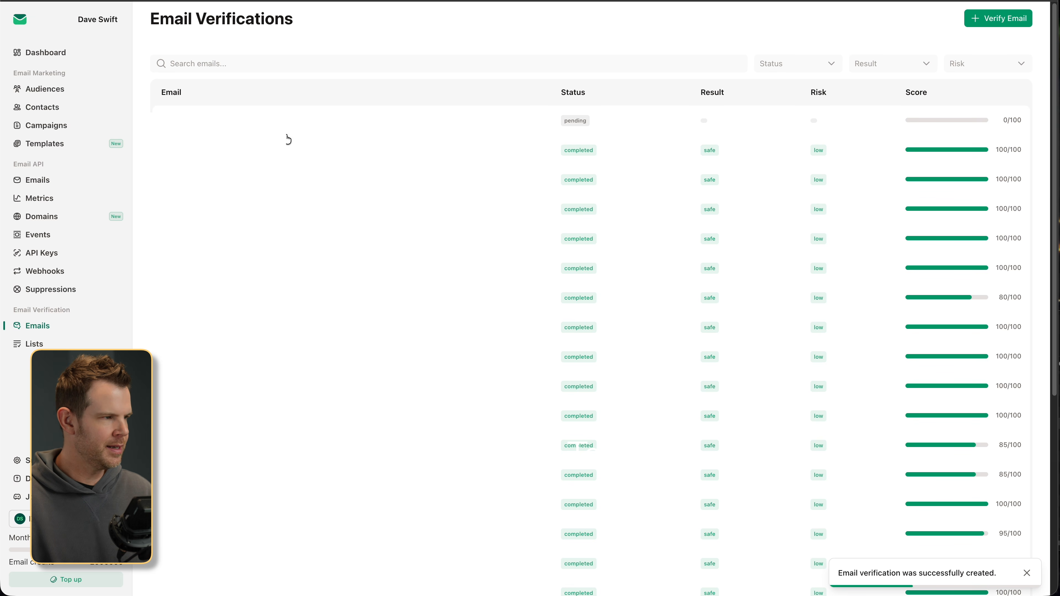
- Open the new verification to see its invalid, high-risk, 50/100 result
{"action": "left_click", "coordinate": [628, 133]}
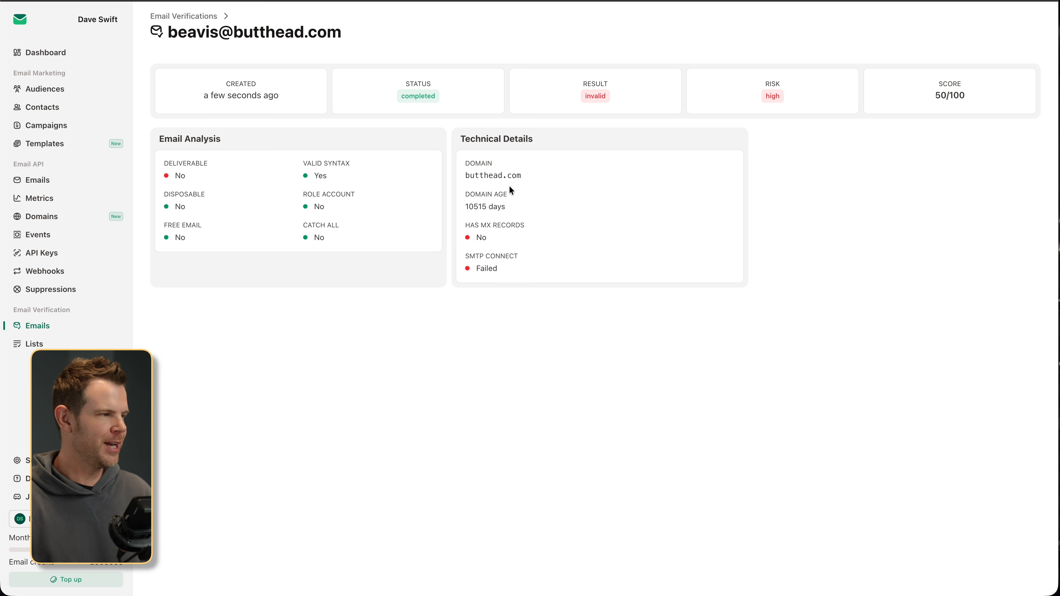
- Go to the empty Contacts page
{"action": "left_click", "coordinate": [51, 107]}
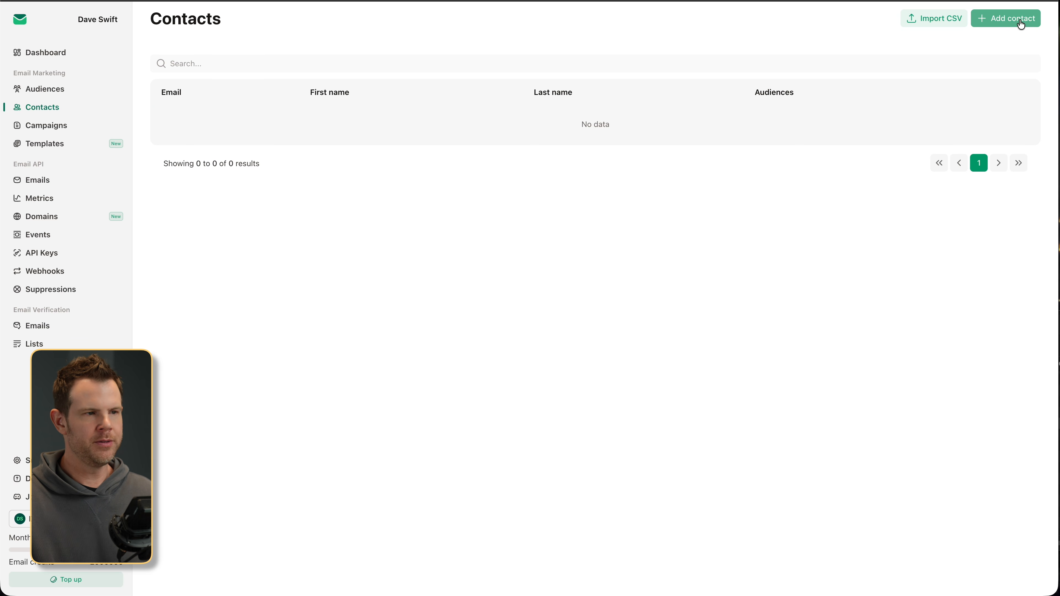
{"action": "left_click", "coordinate": [983, 18]}
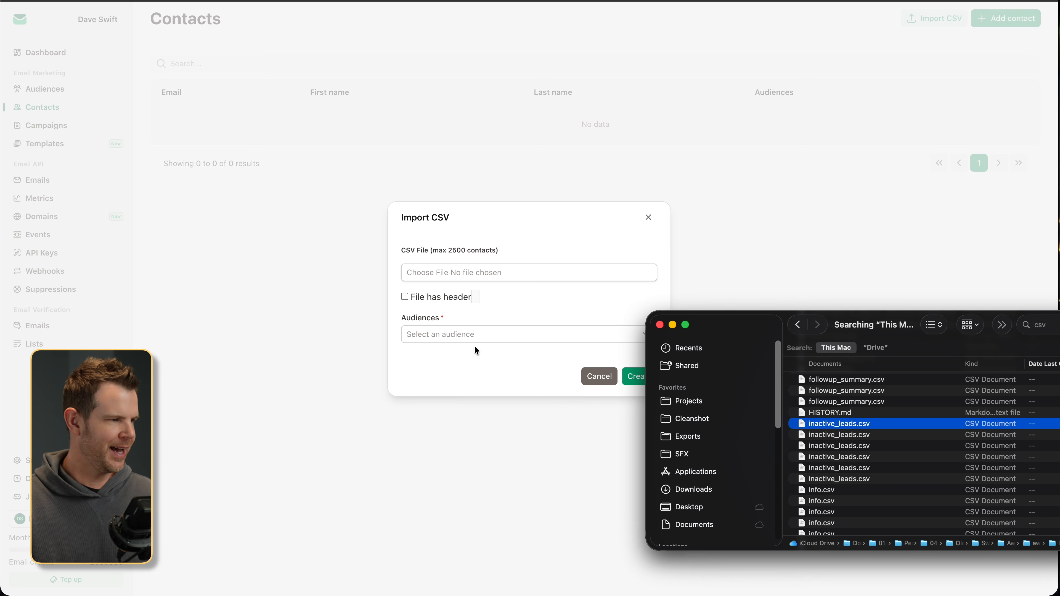
{"action": "key", "text": "Escape"}
{"action": "left_click", "coordinate": [448, 275]}
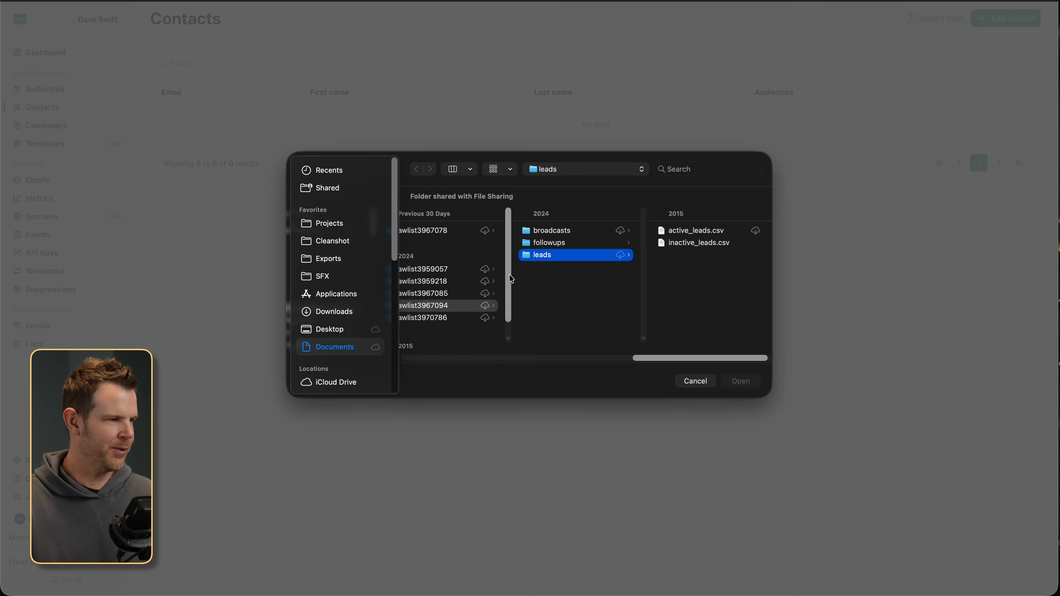
{"action": "key", "text": "Return"}
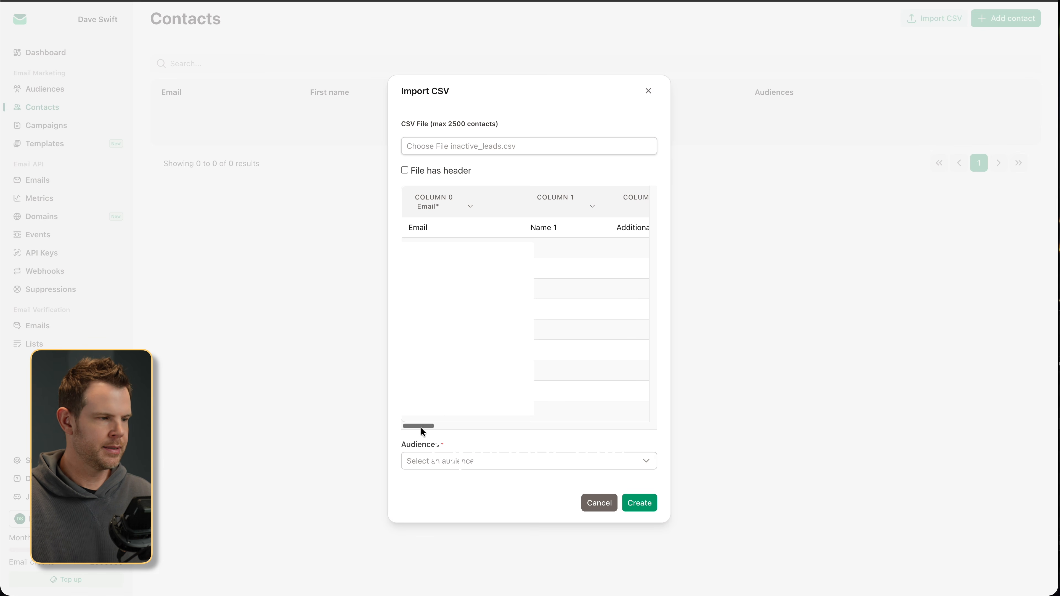
{"action": "left_click", "coordinate": [433, 461]}
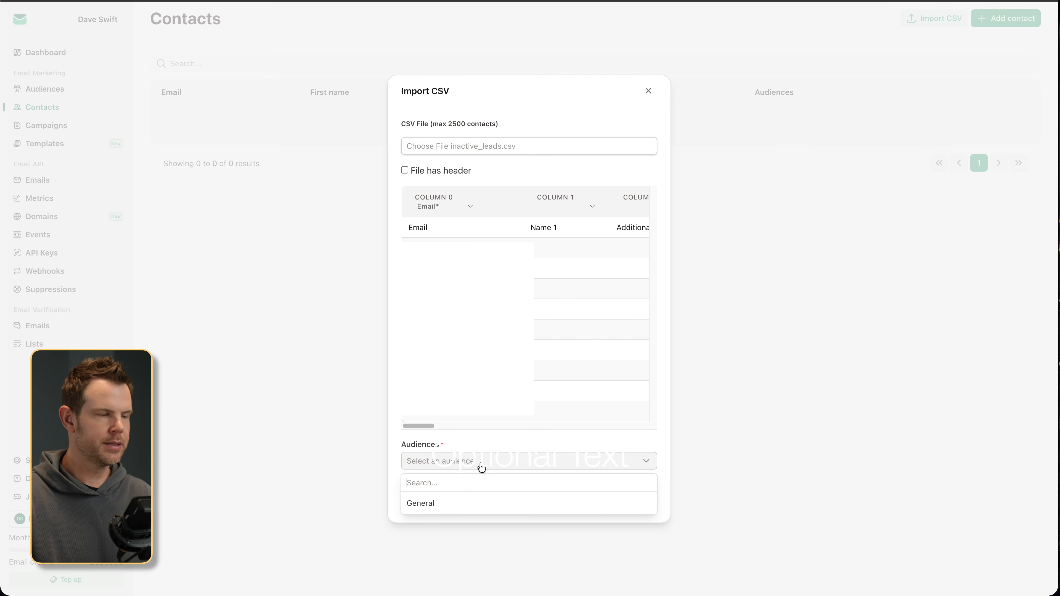
{"action": "left_click", "coordinate": [494, 441]}
{"action": "left_click", "coordinate": [589, 504]}
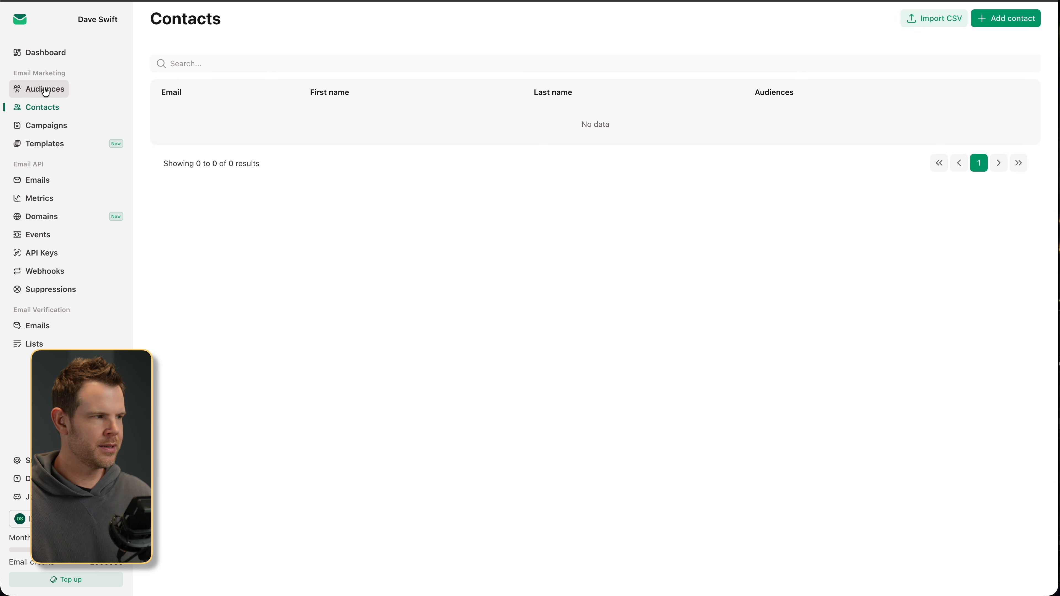
- In Audiences, create a new audience named Test
{"action": "left_click", "coordinate": [45, 90]}
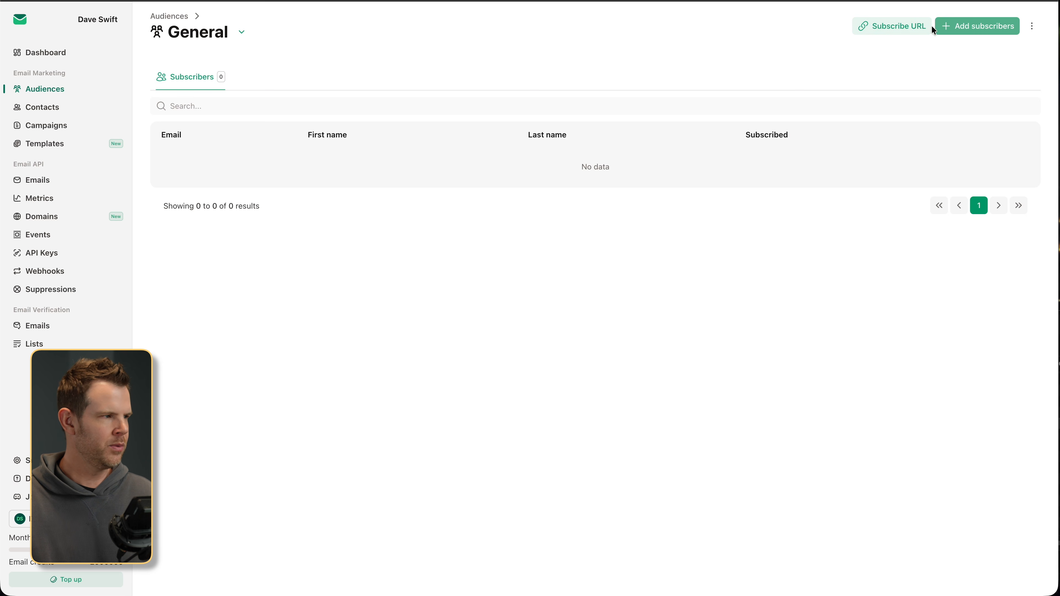
{"action": "left_click", "coordinate": [975, 25]}
{"action": "left_click", "coordinate": [698, 341]}
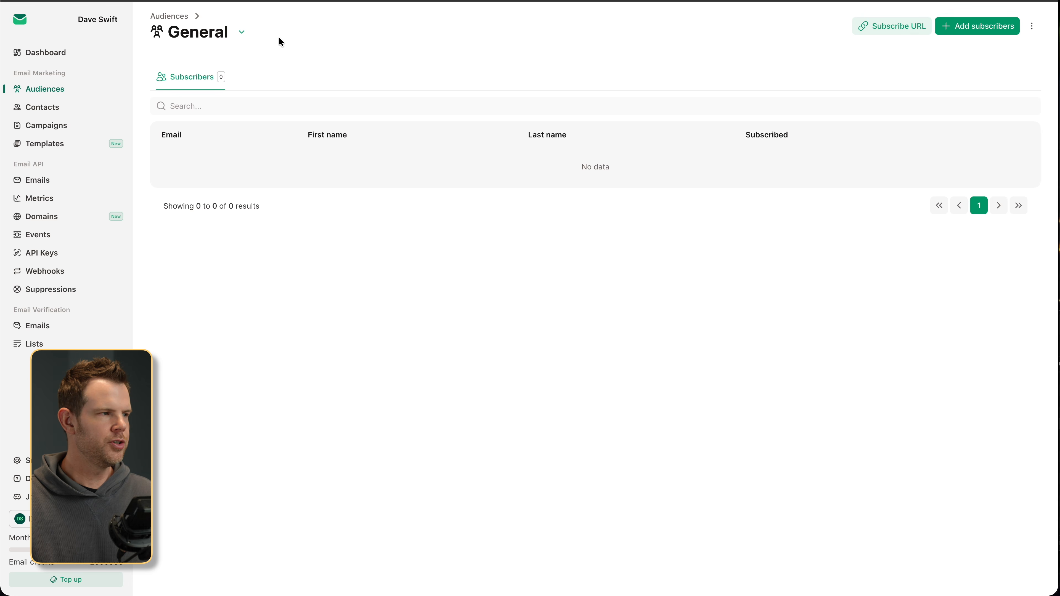
{"action": "left_click", "coordinate": [242, 32]}
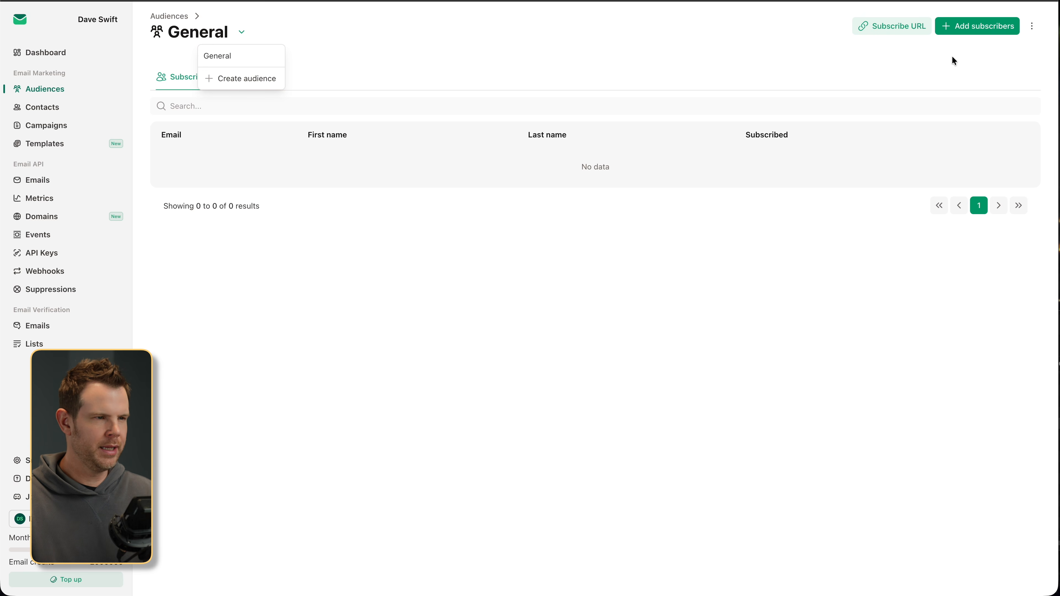
{"action": "left_click", "coordinate": [244, 79]}
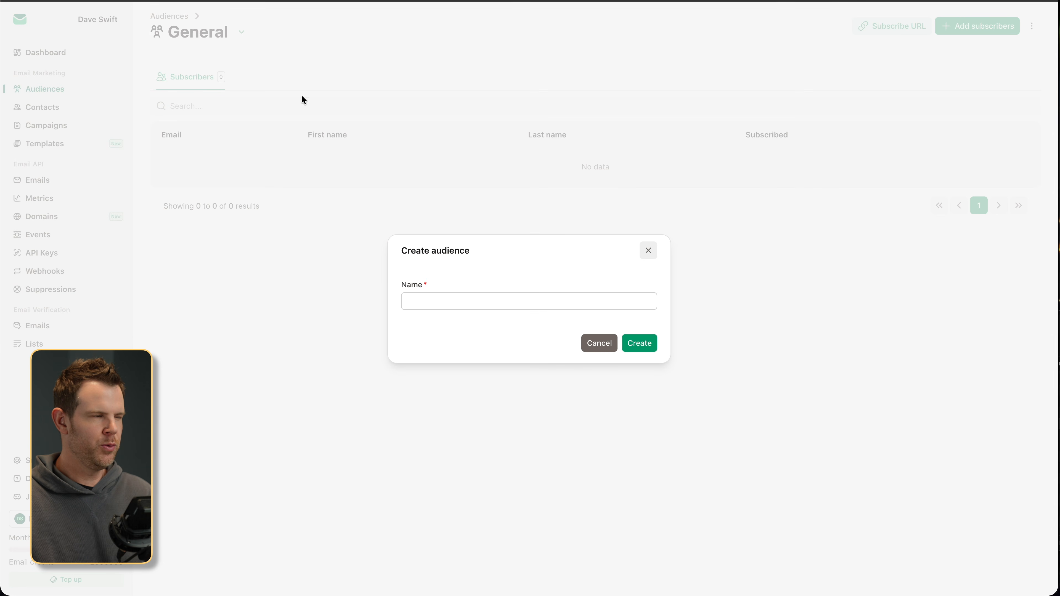
{"action": "left_click", "coordinate": [449, 302]}
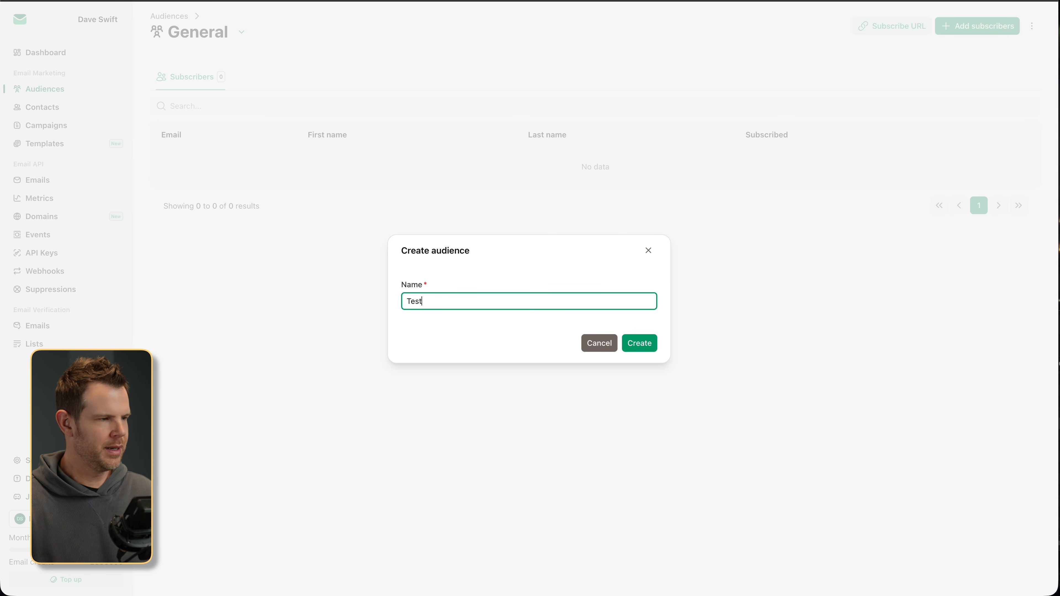
{"action": "left_click", "coordinate": [631, 345]}
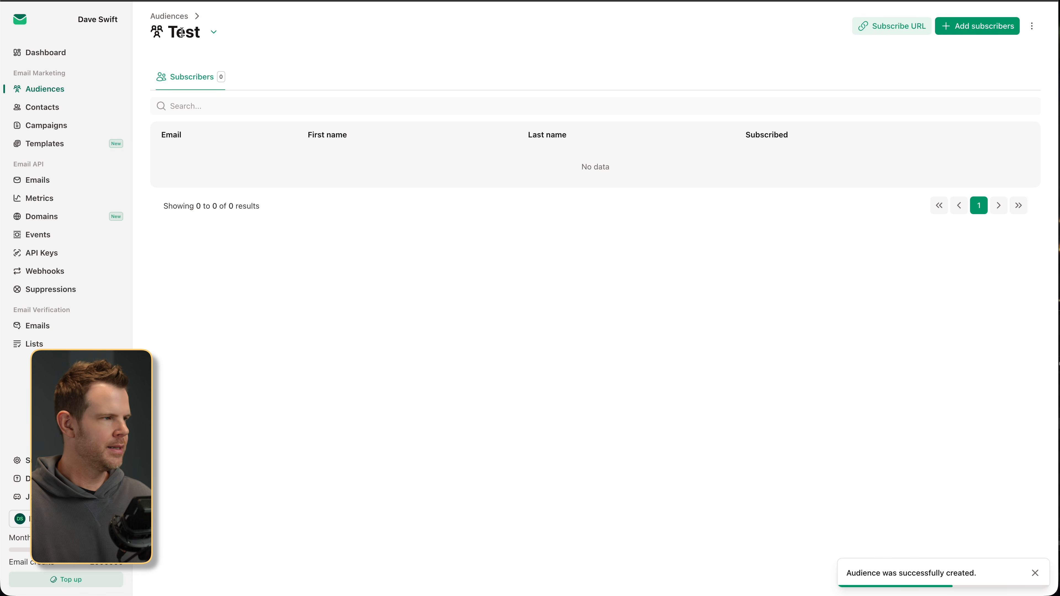
- Switch back to the General audience
{"action": "left_click", "coordinate": [214, 32]}
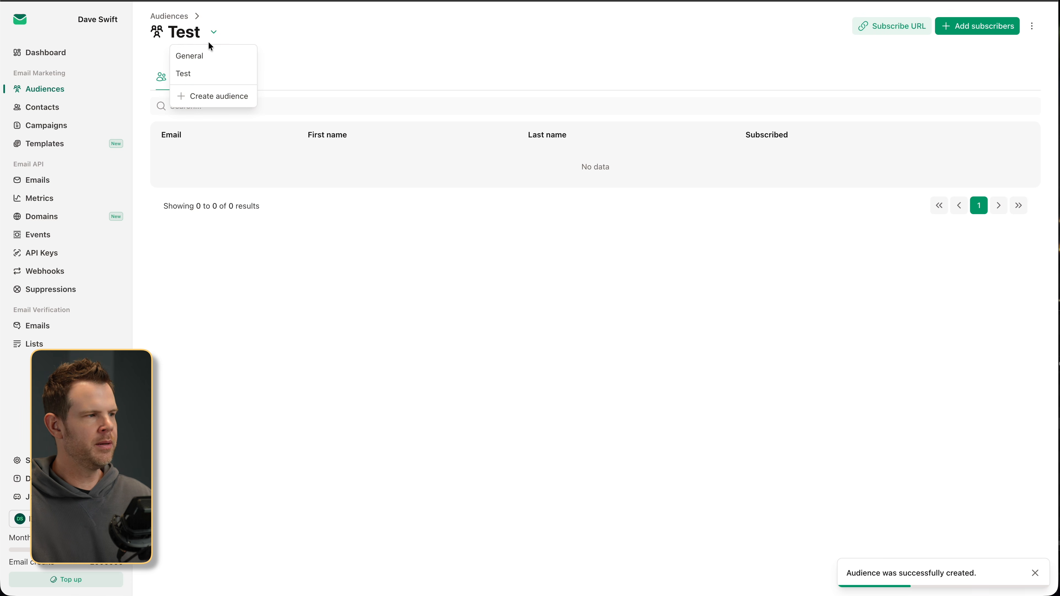
{"action": "left_click", "coordinate": [201, 56]}
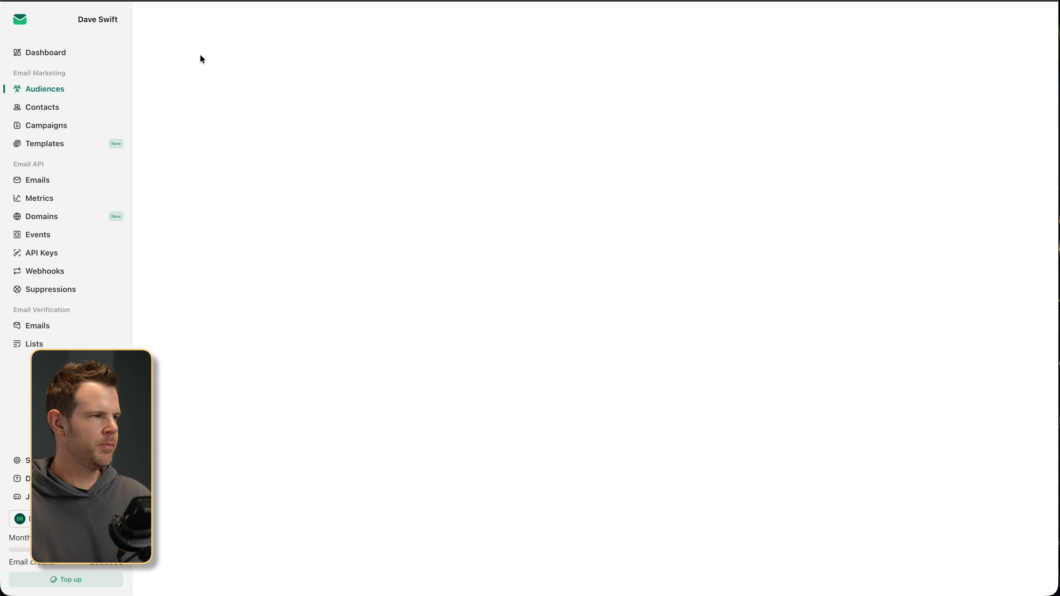
{"action": "left_click", "coordinate": [240, 33]}
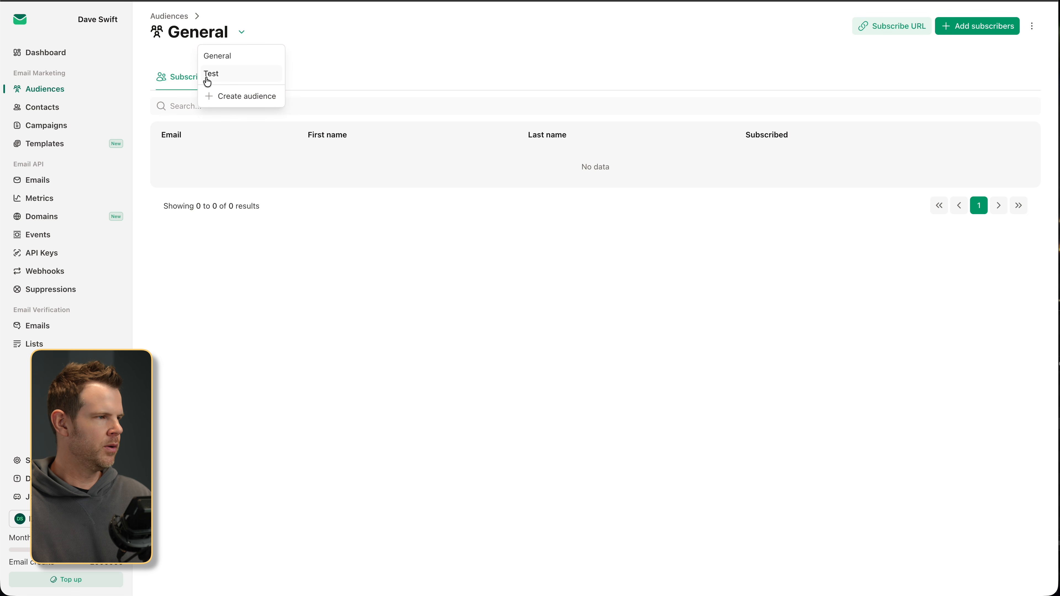
{"action": "left_click", "coordinate": [37, 113]}
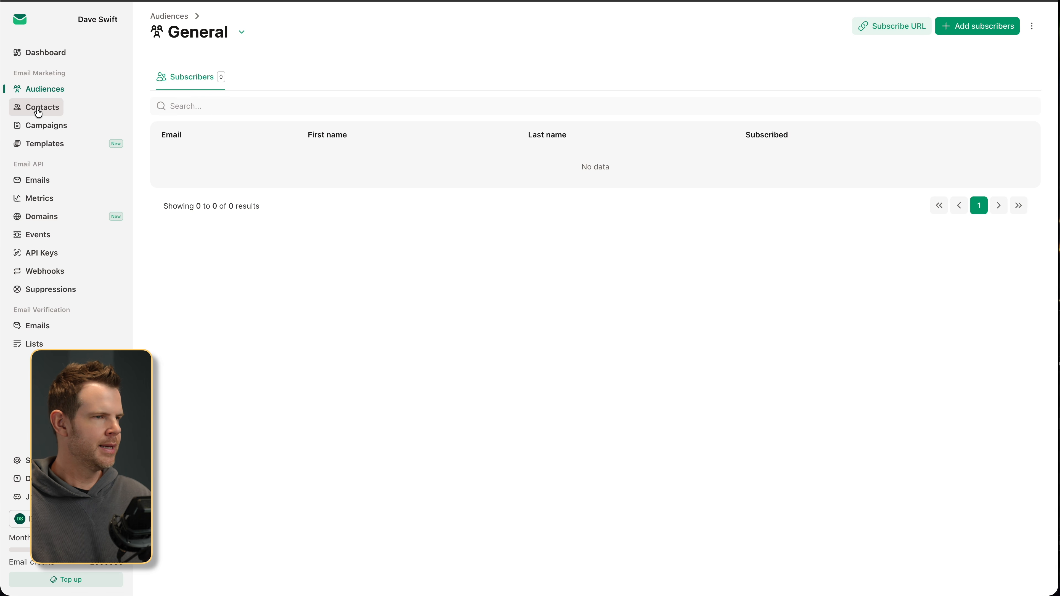
- Import the contacts from inactive_leads.csv into the Test audience
{"action": "left_click", "coordinate": [39, 110]}
{"action": "left_click", "coordinate": [932, 21]}
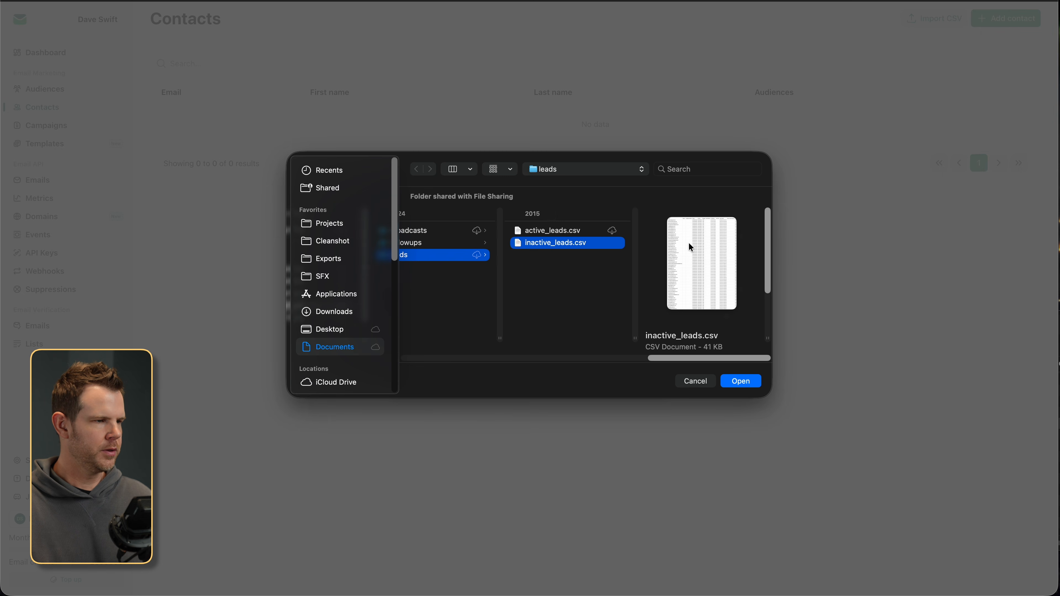
{"action": "left_click", "coordinate": [741, 380]}
{"action": "left_click", "coordinate": [434, 456]}
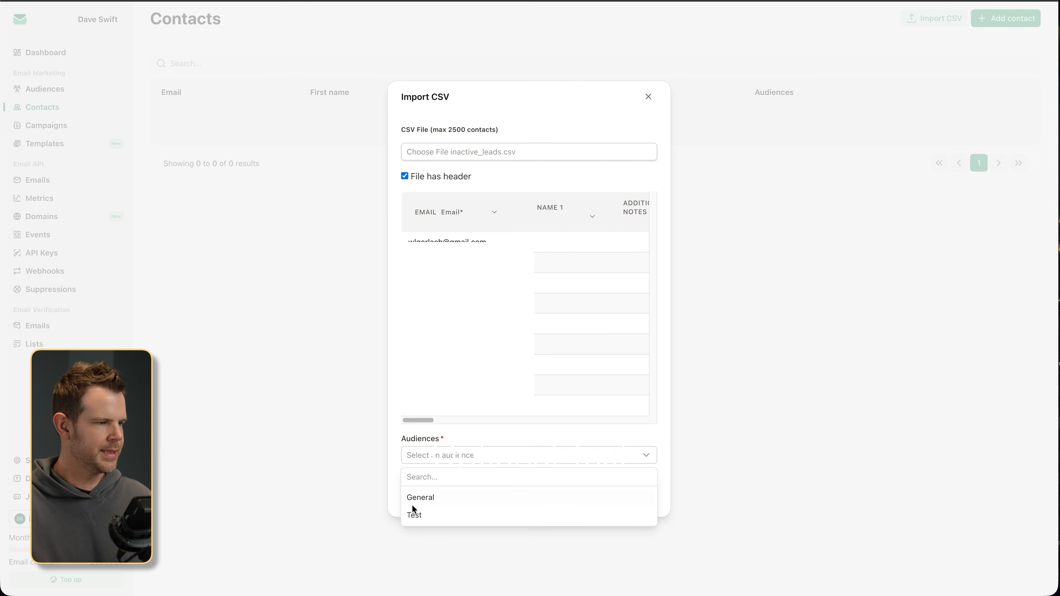
{"action": "left_click", "coordinate": [413, 515]}
{"action": "left_click", "coordinate": [521, 442]}
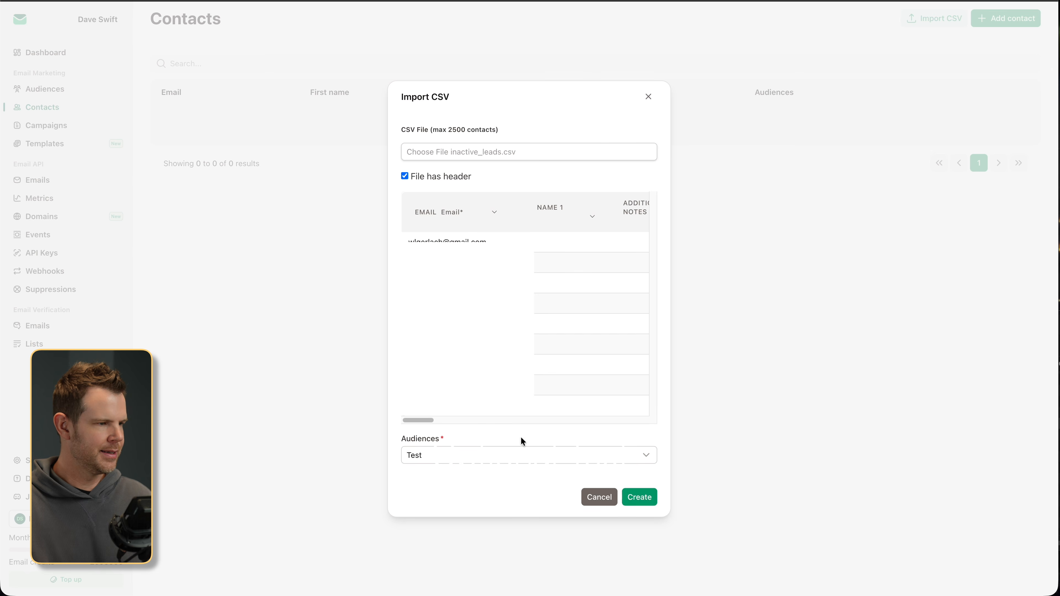
{"action": "left_click", "coordinate": [645, 501]}
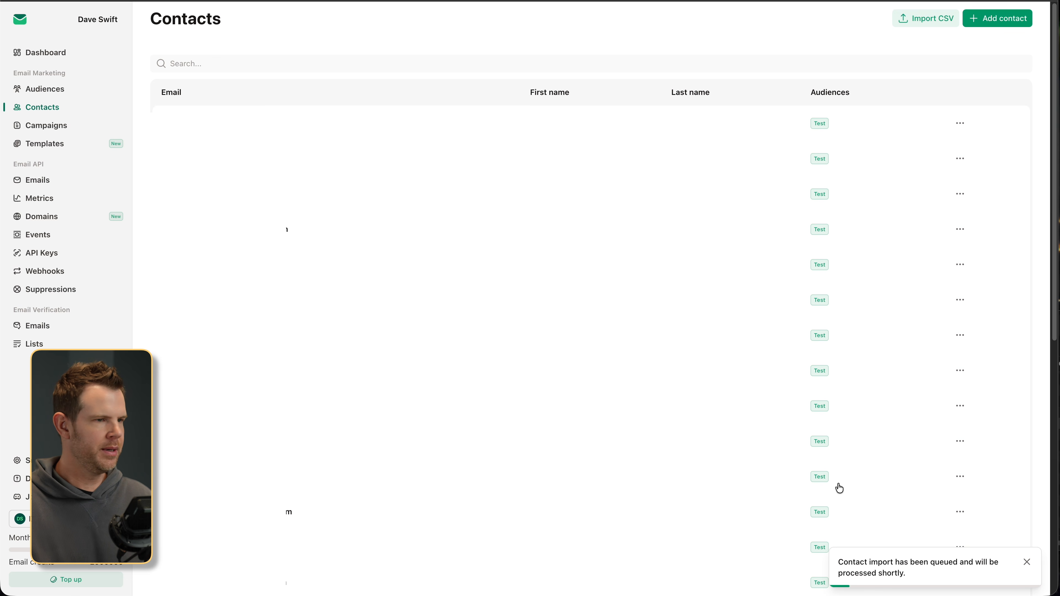
- Check the General audience's subscribers, then open and cancel the Add contact form
{"action": "left_click", "coordinate": [62, 96]}
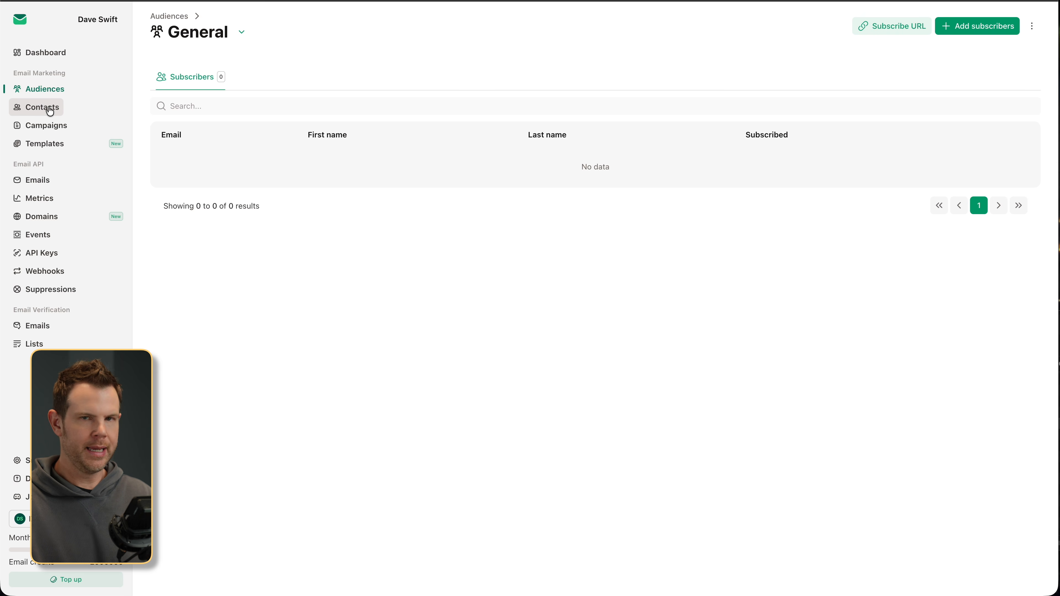
{"action": "left_click", "coordinate": [50, 109]}
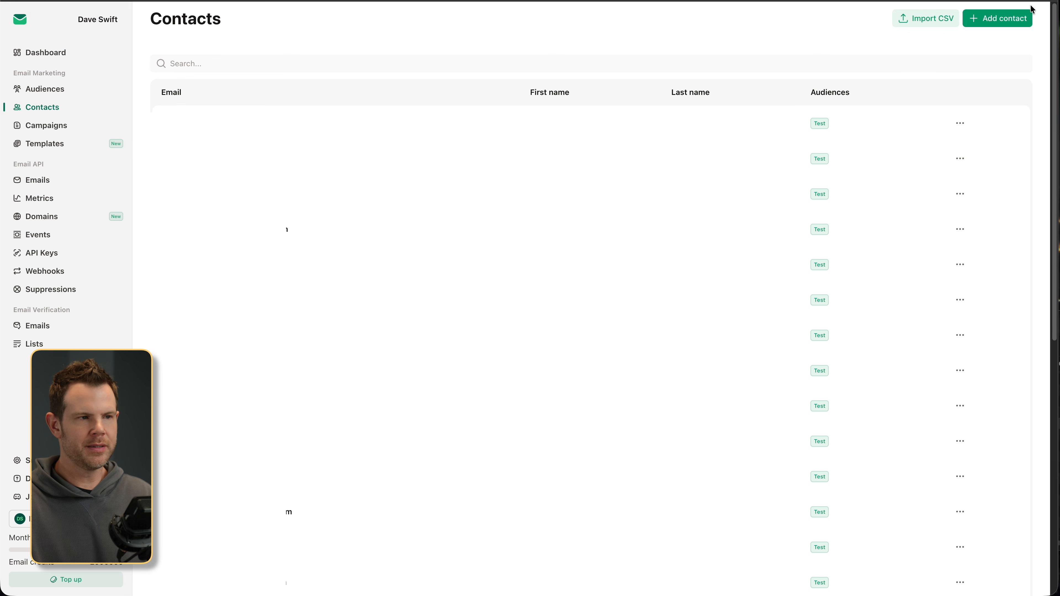
{"action": "left_click", "coordinate": [1004, 20]}
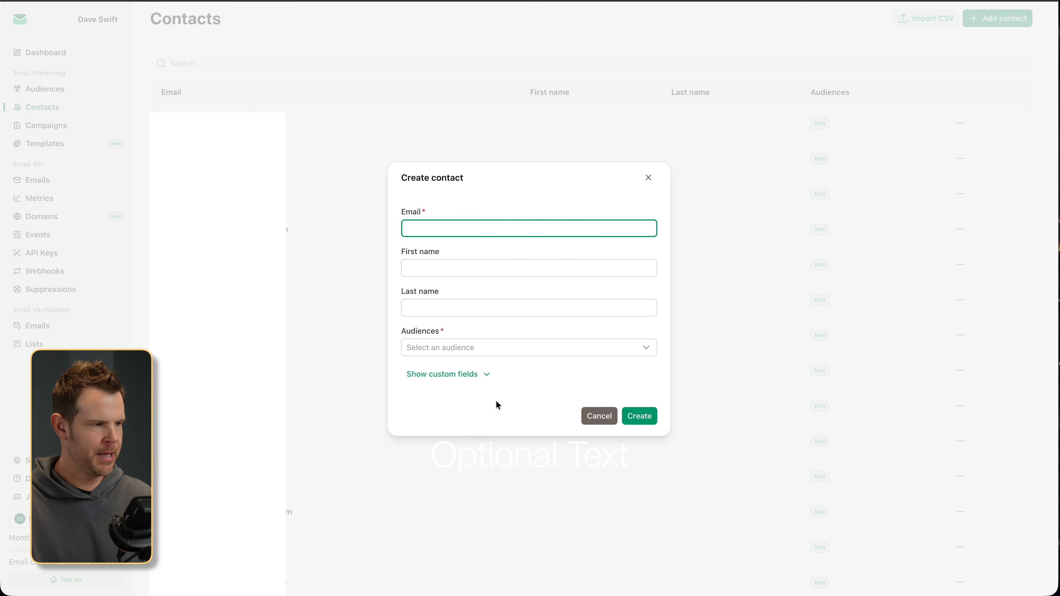
{"action": "left_click", "coordinate": [599, 419]}
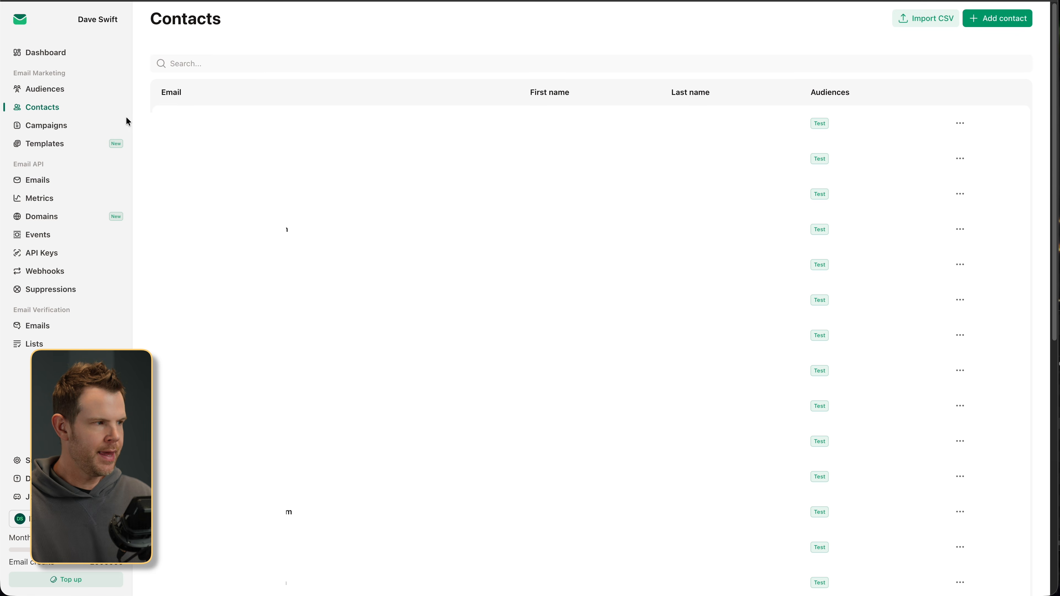
{"action": "left_click", "coordinate": [43, 127]}
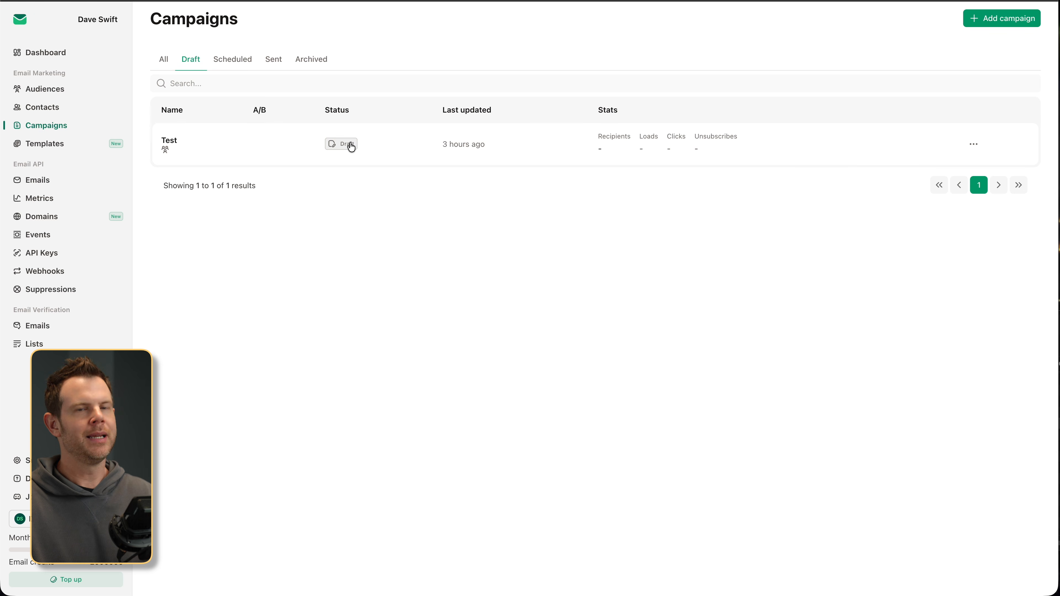
- Look over the template editor types in a new template form, cancel, and return to Campaigns
{"action": "left_click", "coordinate": [55, 145]}
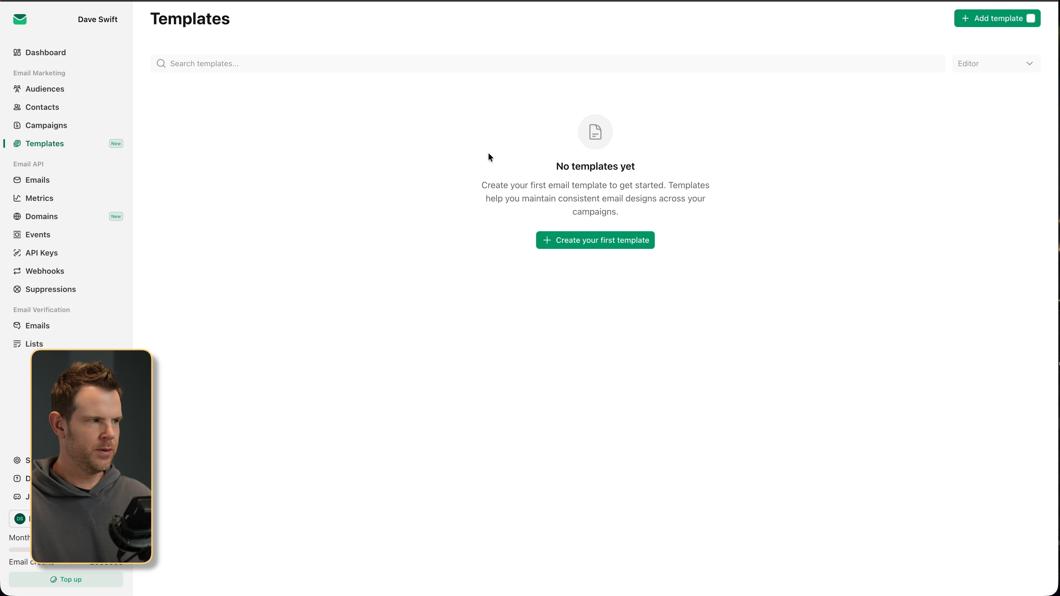
{"action": "left_click", "coordinate": [601, 240]}
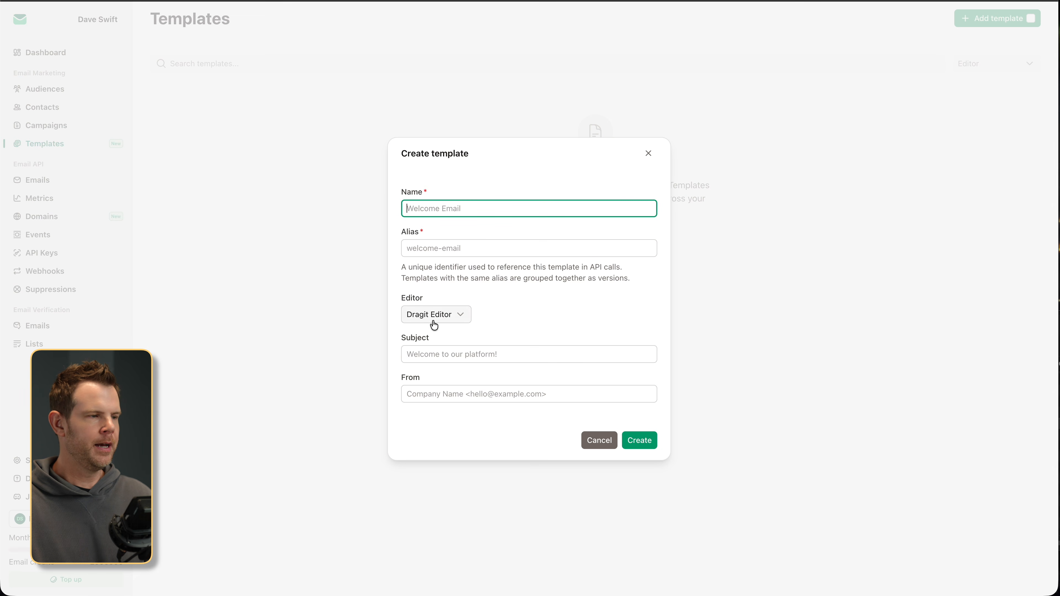
{"action": "left_click", "coordinate": [413, 319]}
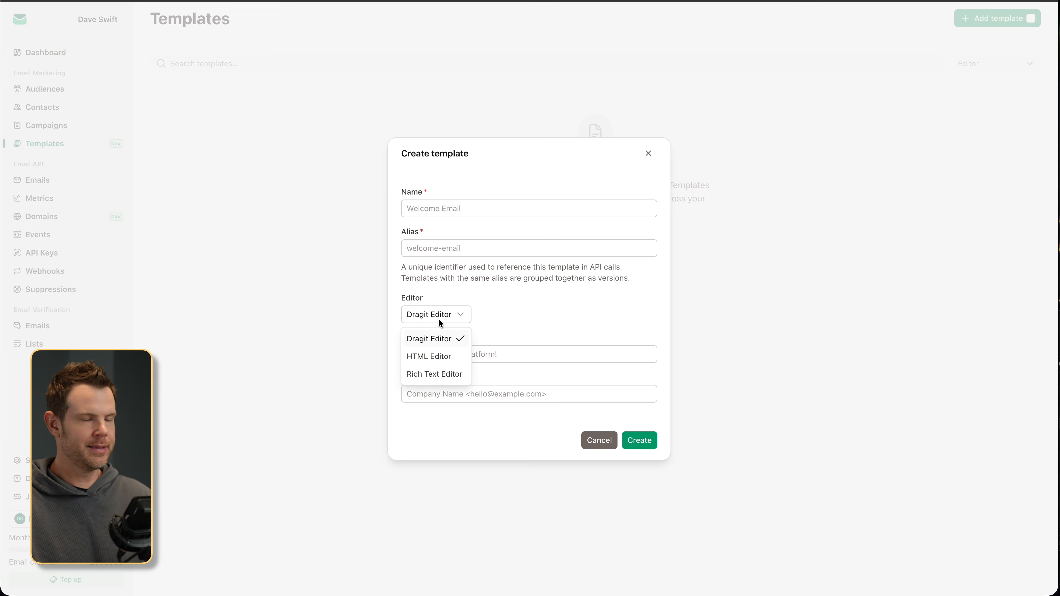
{"action": "left_click", "coordinate": [595, 441]}
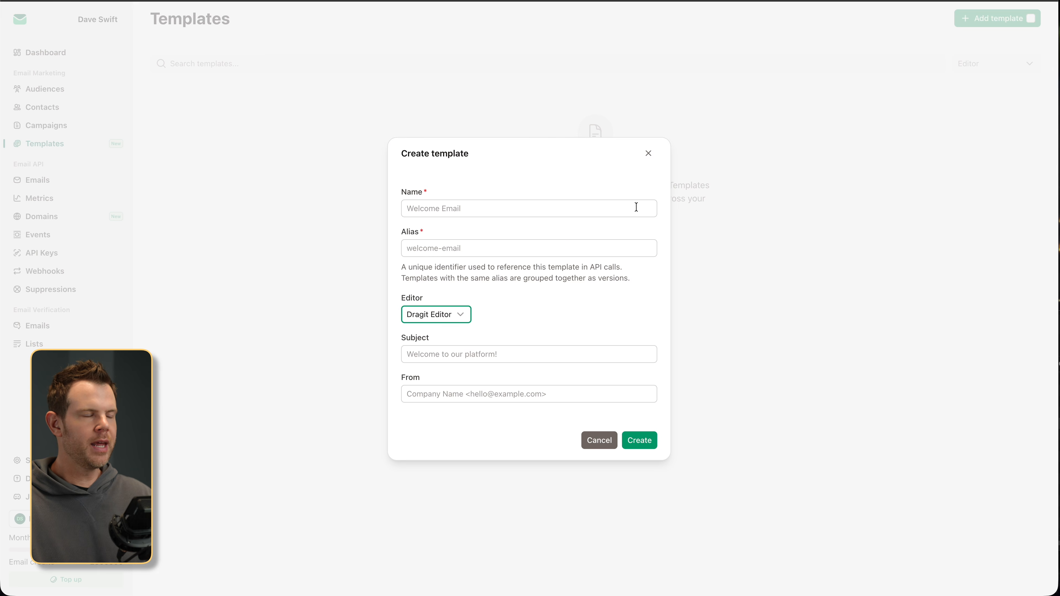
{"action": "left_click", "coordinate": [649, 154]}
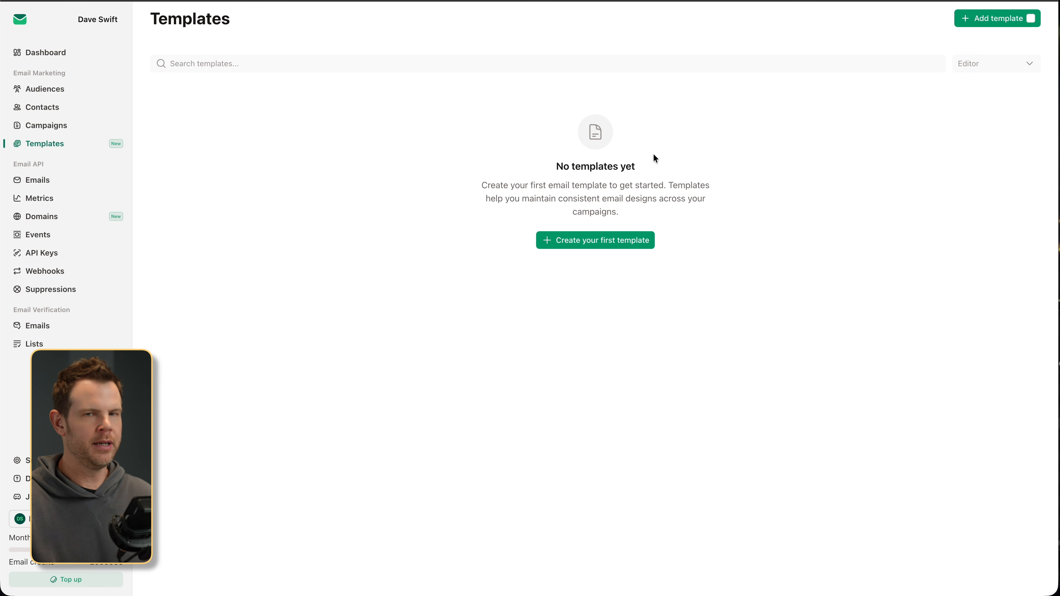
{"action": "left_click", "coordinate": [47, 126]}
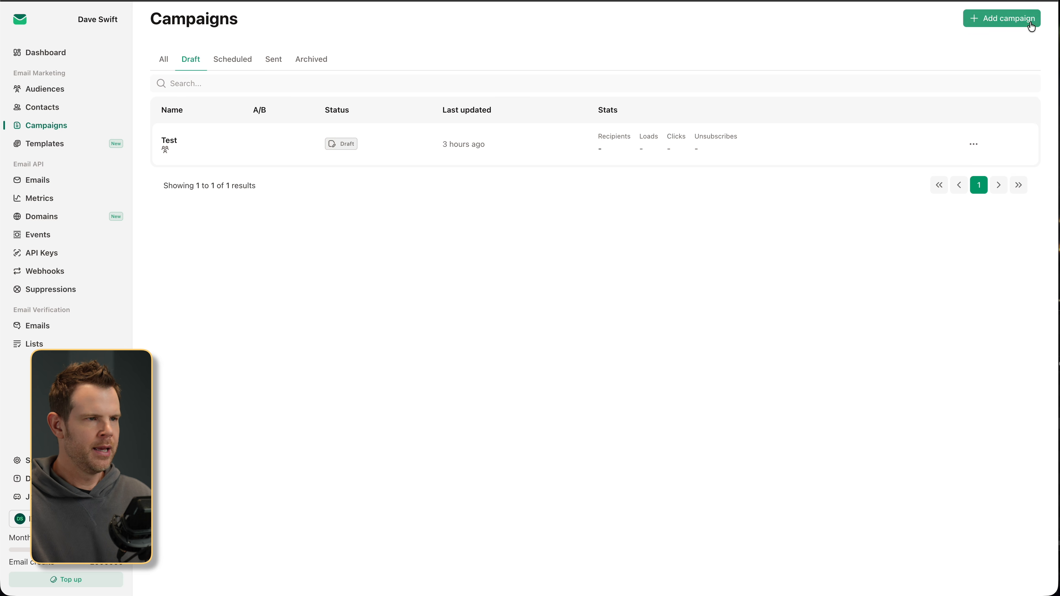
- Create a new campaign named Demo
{"action": "left_click", "coordinate": [1012, 21]}
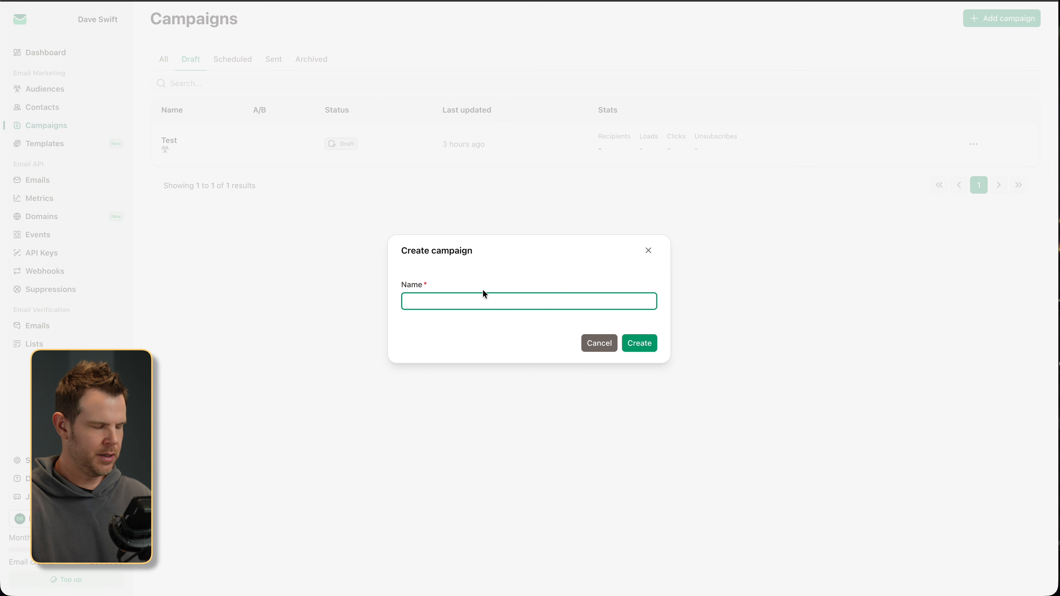
{"action": "type", "text": "Demo"}
{"action": "key", "text": "Return"}
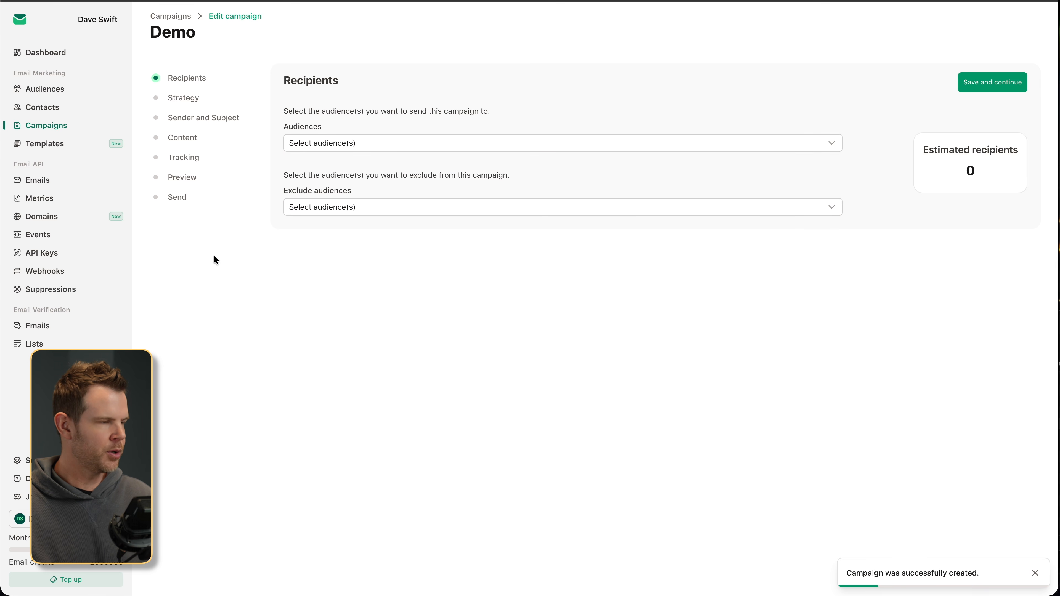
- Send the campaign only to the Test audience, with no exclusions, and save the recipients
{"action": "left_click", "coordinate": [321, 147]}
{"action": "left_click", "coordinate": [314, 205]}
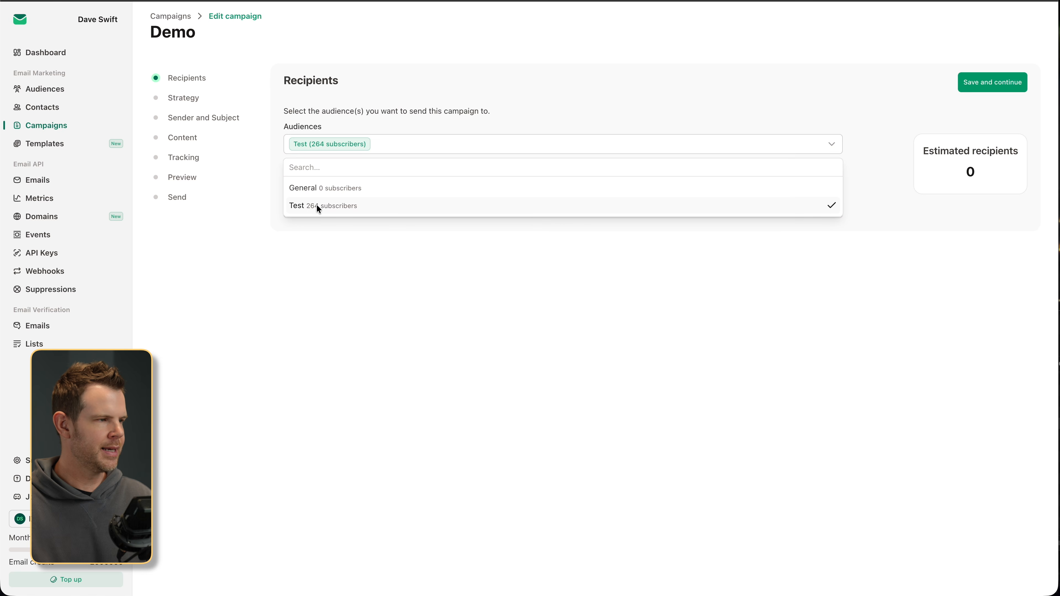
{"action": "left_click", "coordinate": [346, 253]}
{"action": "left_click", "coordinate": [395, 144]}
{"action": "left_click", "coordinate": [345, 187]}
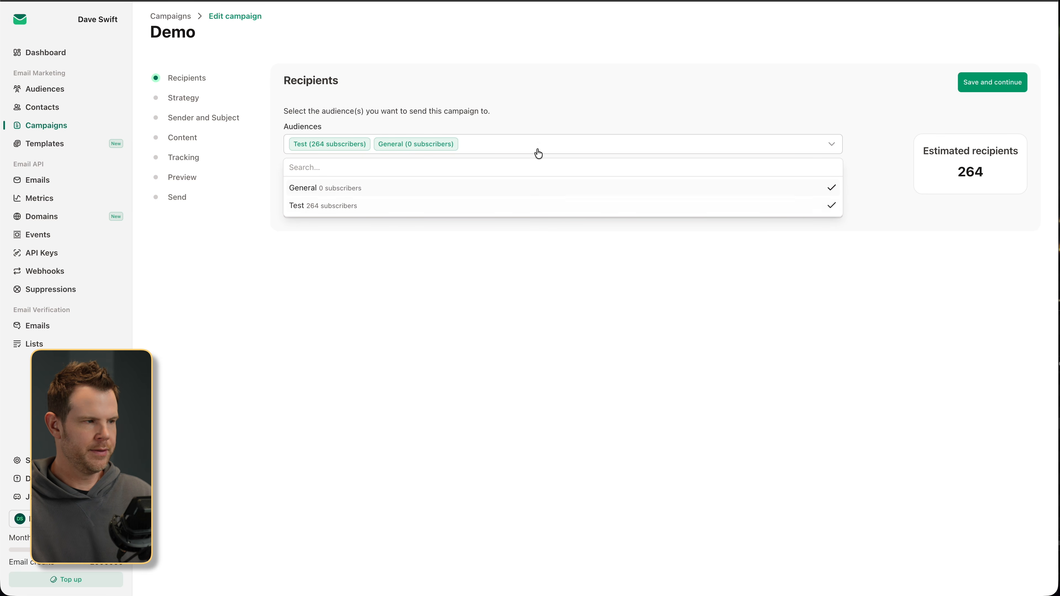
{"action": "left_click", "coordinate": [532, 150]}
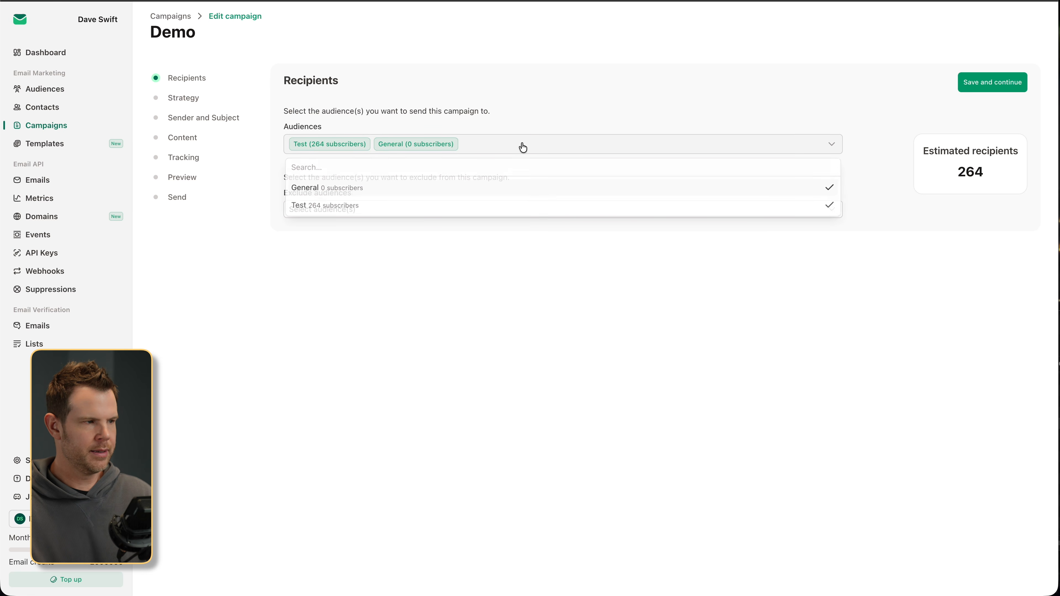
{"action": "left_click", "coordinate": [469, 148]}
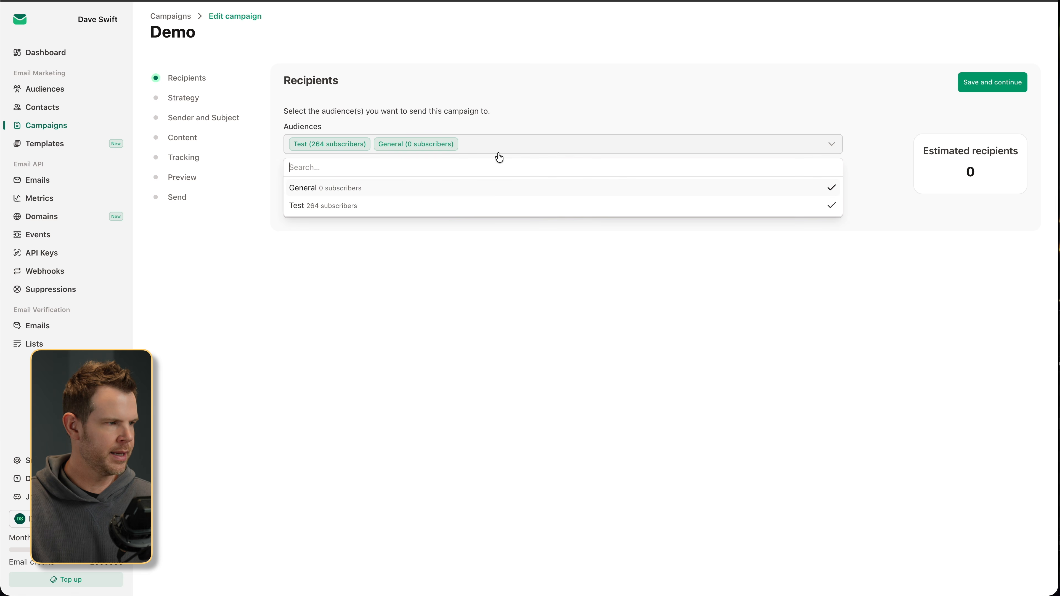
{"action": "left_click", "coordinate": [384, 187]}
{"action": "left_click", "coordinate": [402, 272]}
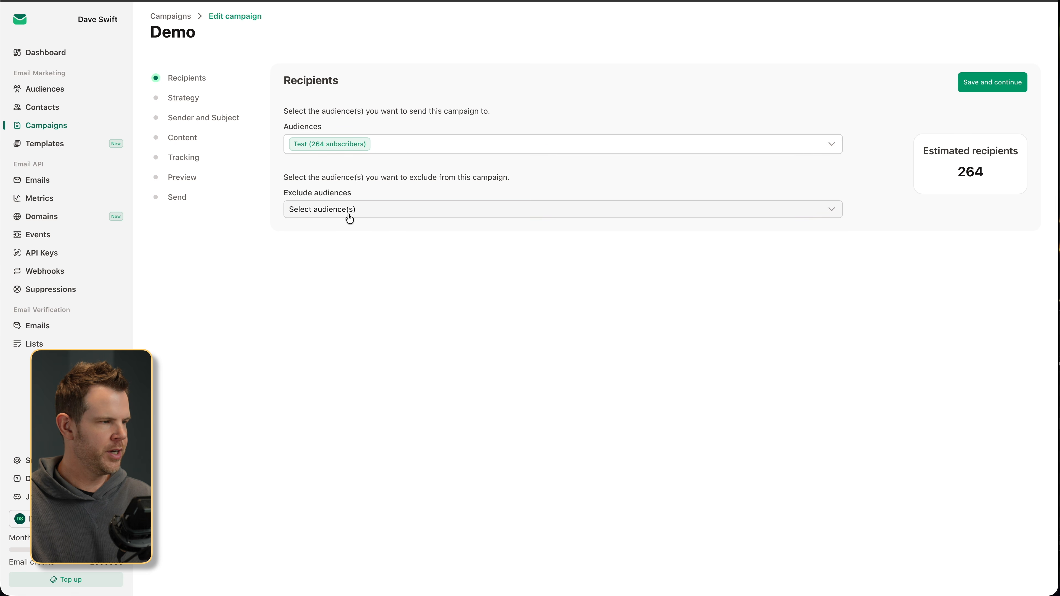
{"action": "left_click", "coordinate": [364, 214]}
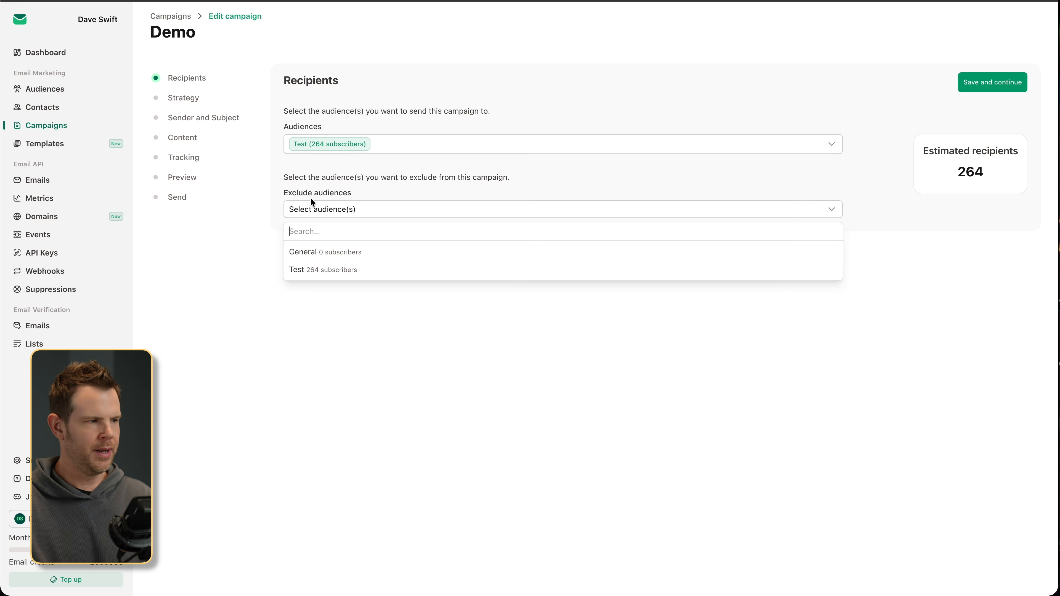
{"action": "left_click", "coordinate": [513, 366]}
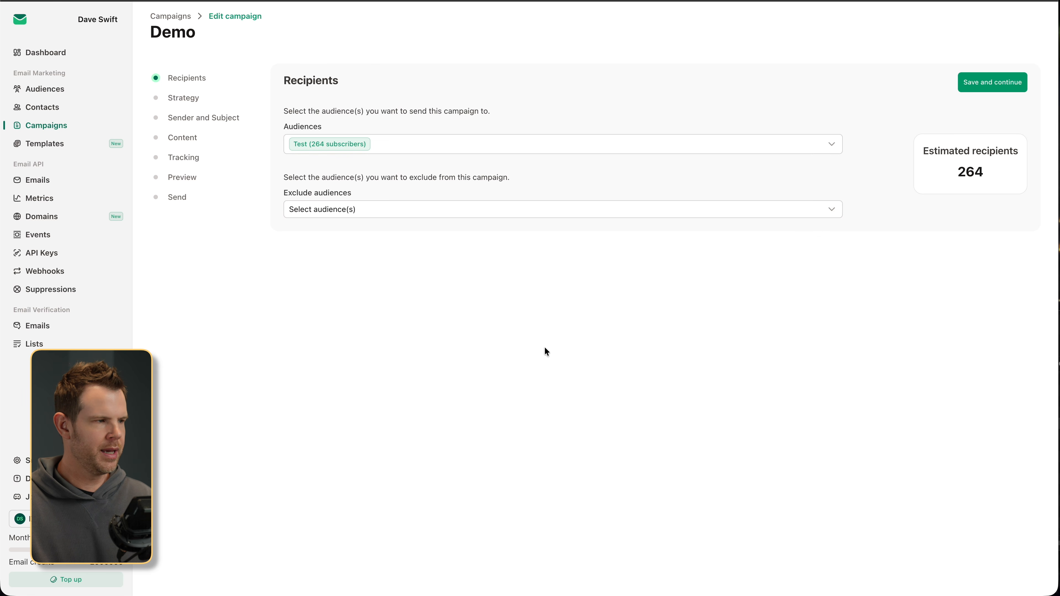
{"action": "left_click", "coordinate": [1009, 86]}
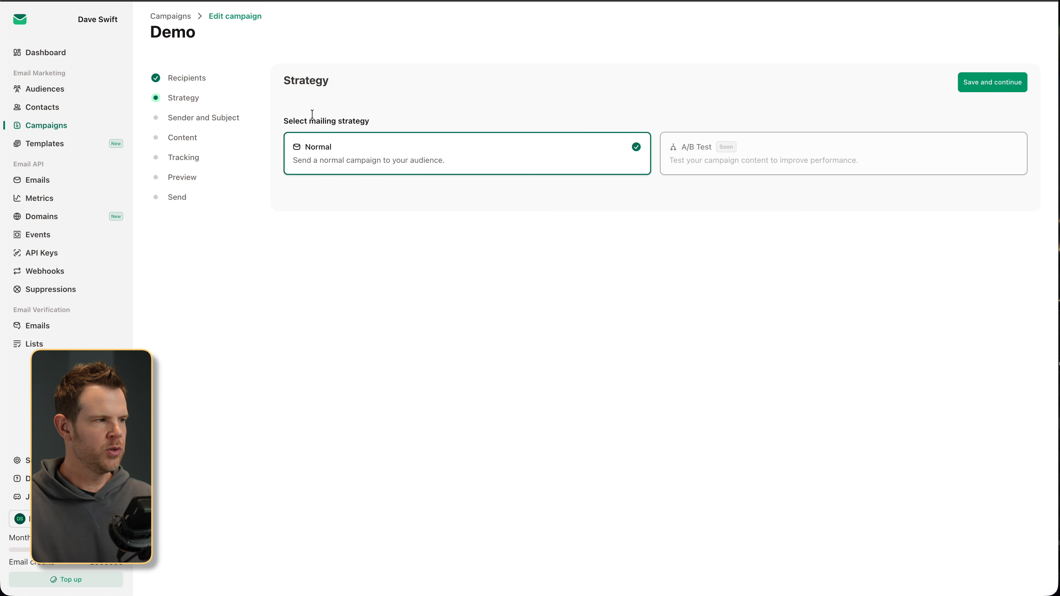
- Set subject 'My Test Email' plus the sender's email and name, and save
{"action": "left_click", "coordinate": [178, 121]}
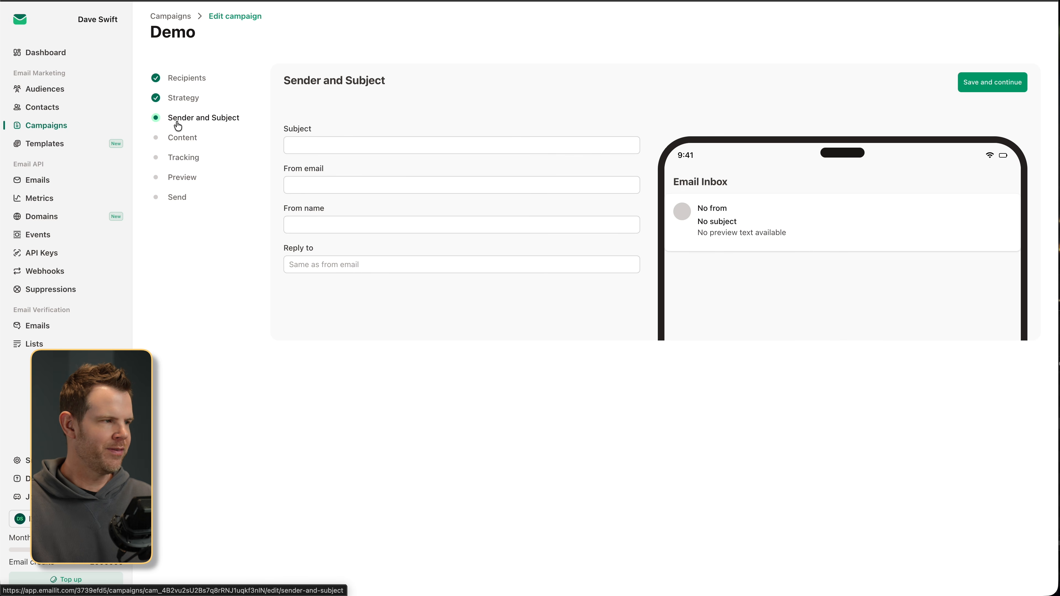
{"action": "left_click", "coordinate": [320, 146]}
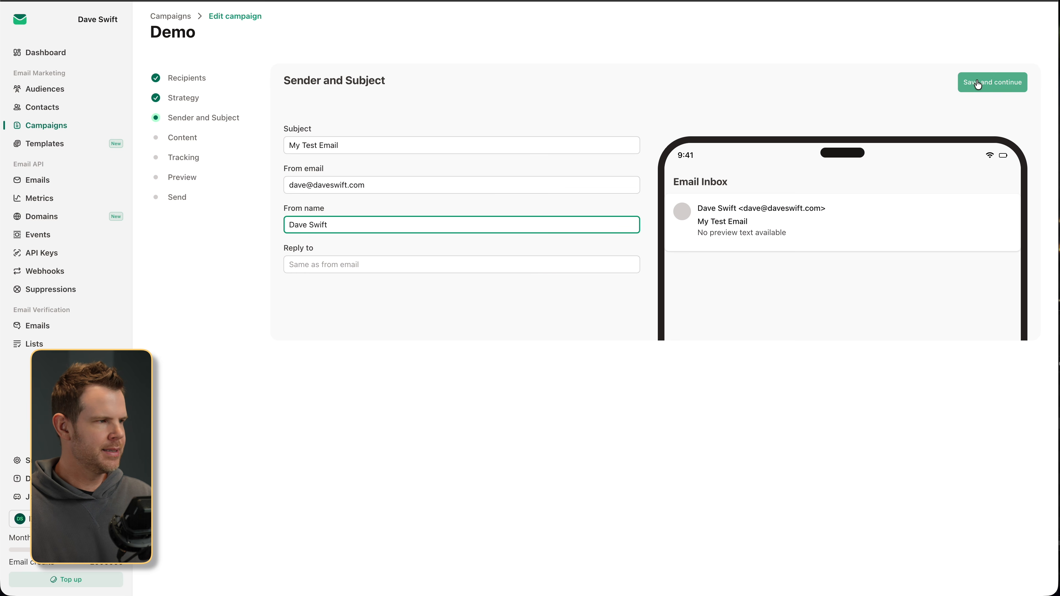
{"action": "left_click", "coordinate": [985, 87]}
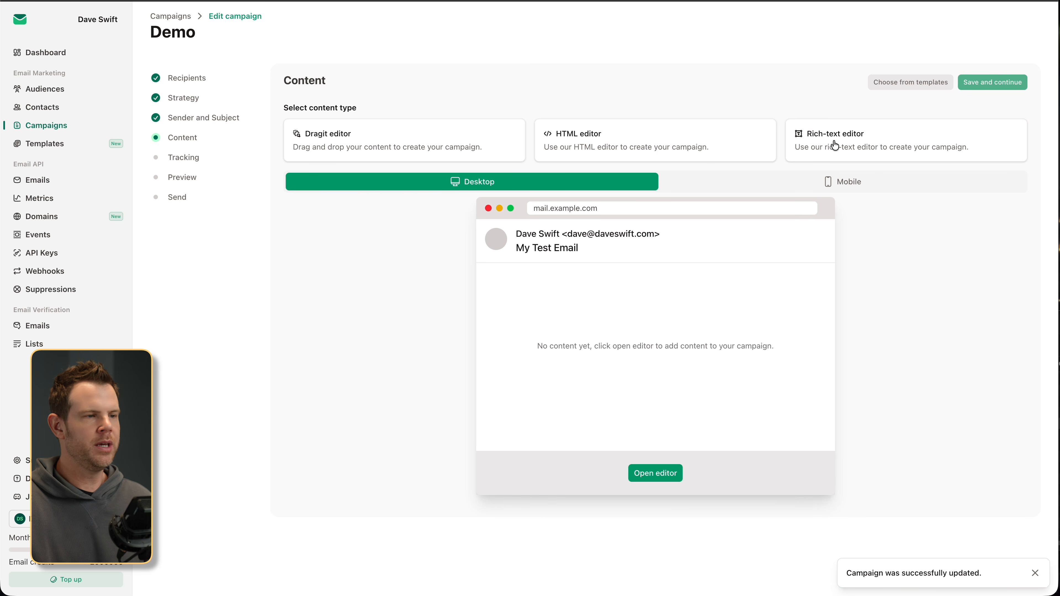
- Choose the Dragit drag-and-drop editor for the Demo content and open it
{"action": "left_click", "coordinate": [499, 150]}
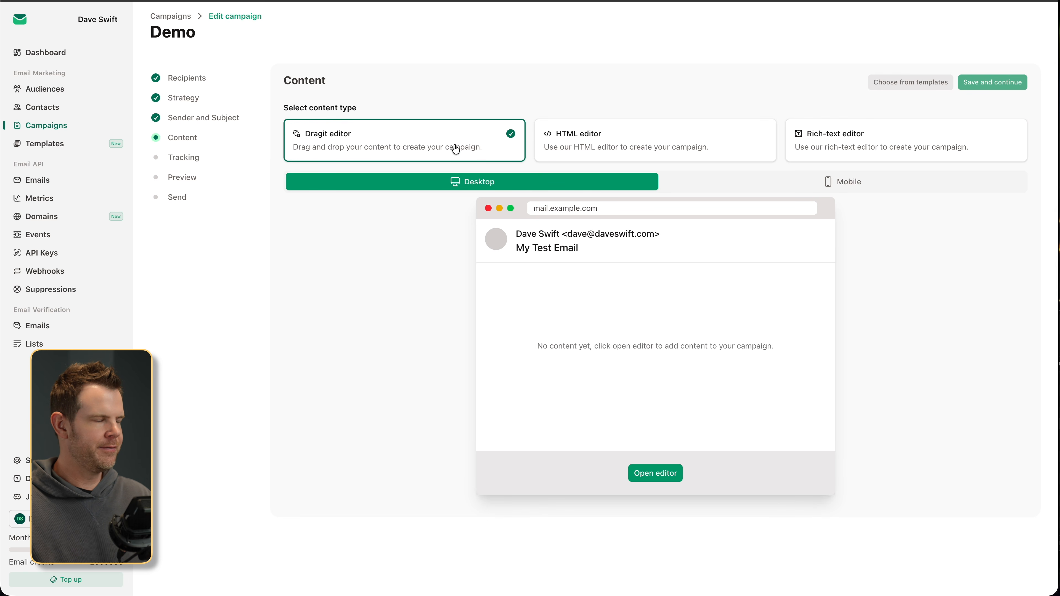
{"action": "left_click", "coordinate": [668, 473]}
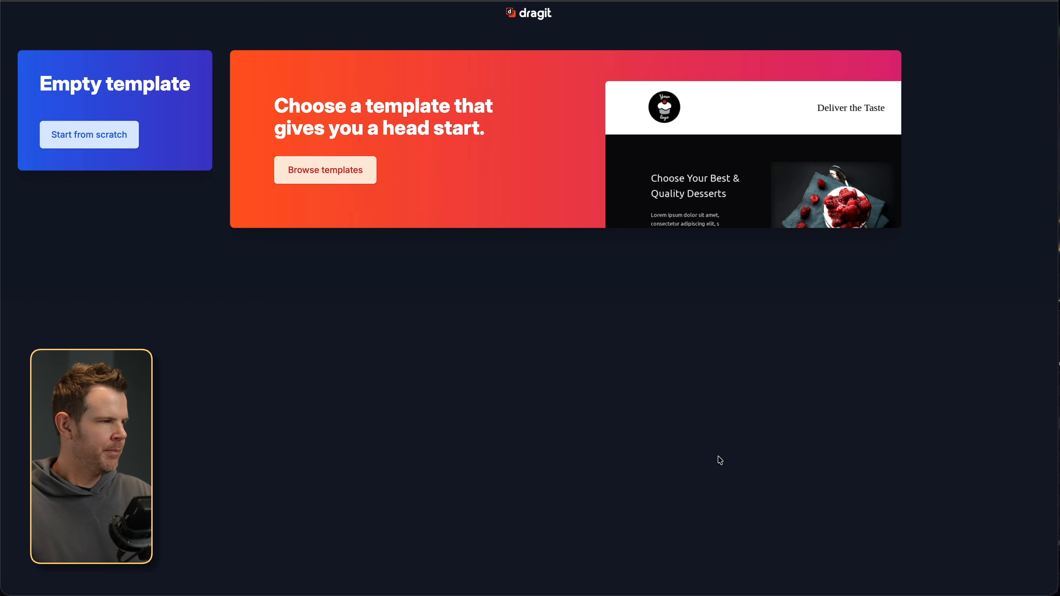
- Open the ready-made template gallery and load more templates
{"action": "left_click", "coordinate": [348, 170]}
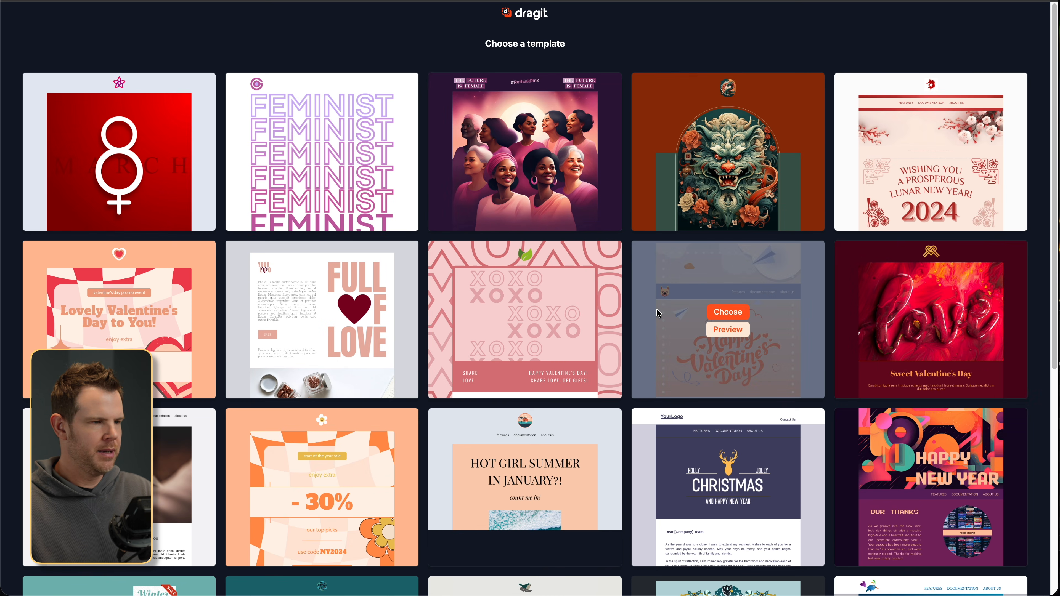
{"action": "scroll", "coordinate": [665, 309], "scroll_direction": "down", "scroll_amount": 1}
{"action": "scroll", "coordinate": [664, 309], "scroll_direction": "down", "scroll_amount": 8}
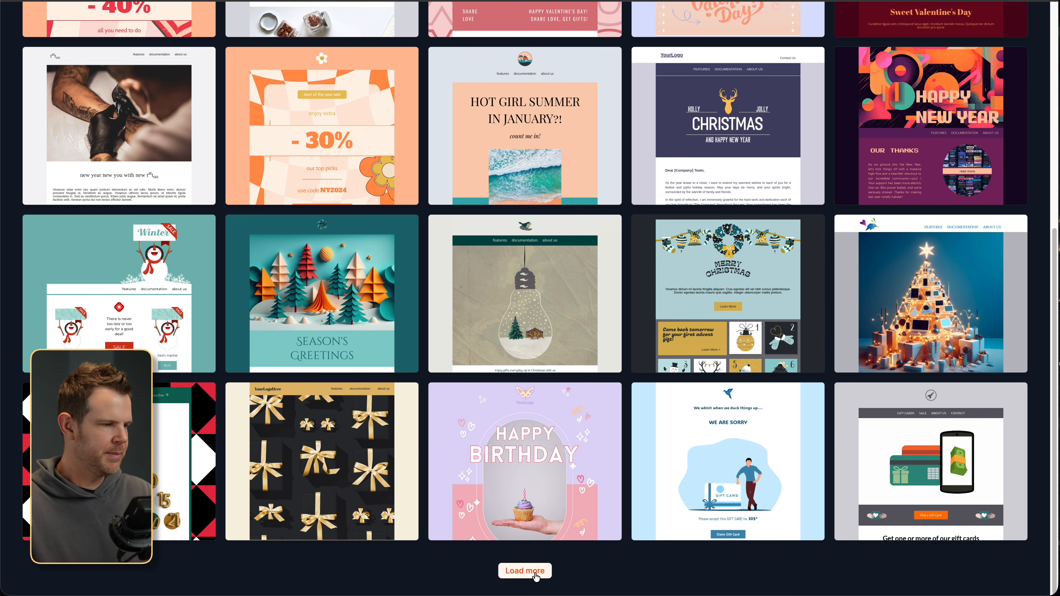
{"action": "left_click", "coordinate": [538, 570]}
- Look through the gallery and preview the 'Thanks for joining us!' template
{"action": "scroll", "coordinate": [633, 394], "scroll_direction": "down", "scroll_amount": 15}
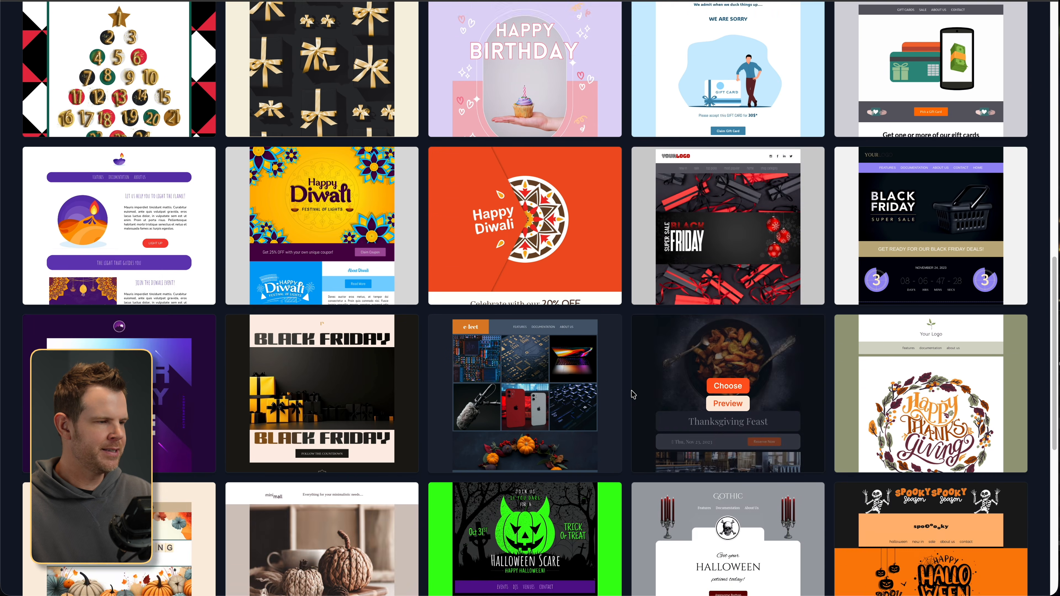
{"action": "scroll", "coordinate": [633, 394], "scroll_direction": "down", "scroll_amount": 6}
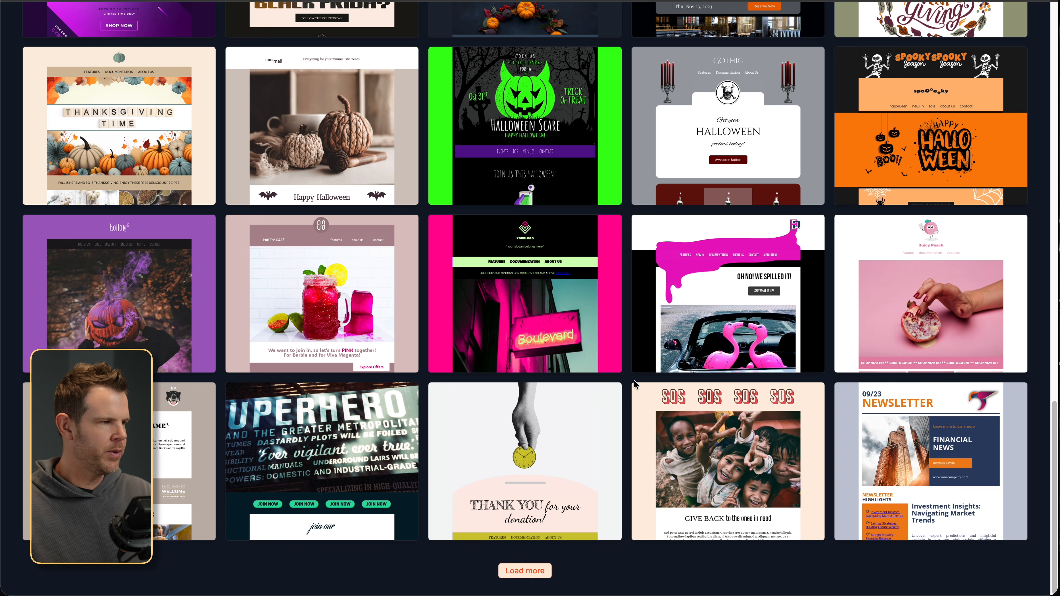
{"action": "scroll", "coordinate": [665, 373], "scroll_direction": "up", "scroll_amount": 3}
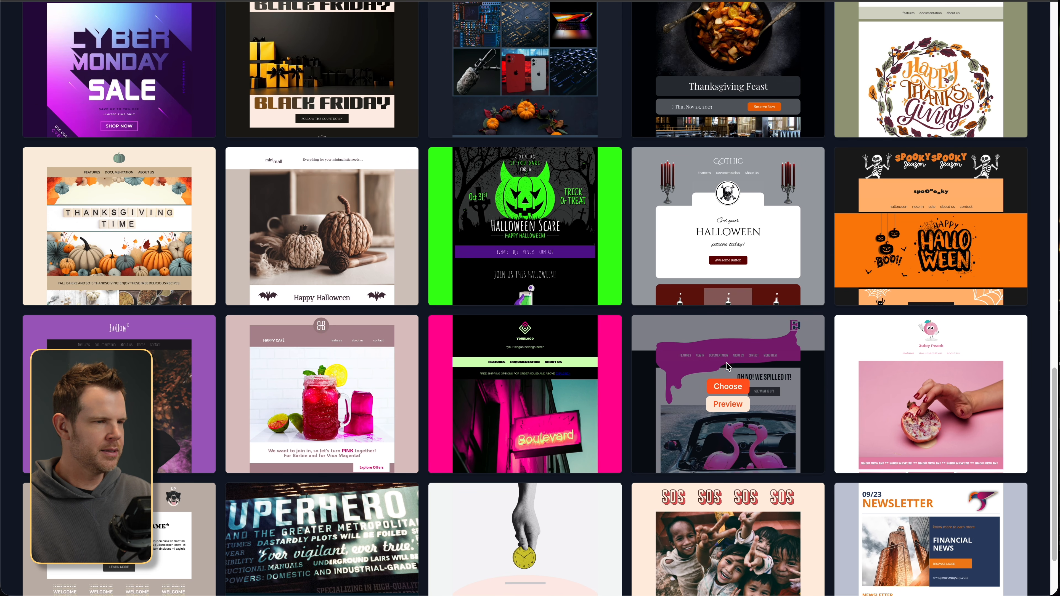
{"action": "scroll", "coordinate": [738, 384], "scroll_direction": "up", "scroll_amount": 5}
{"action": "scroll", "coordinate": [738, 385], "scroll_direction": "up", "scroll_amount": 12}
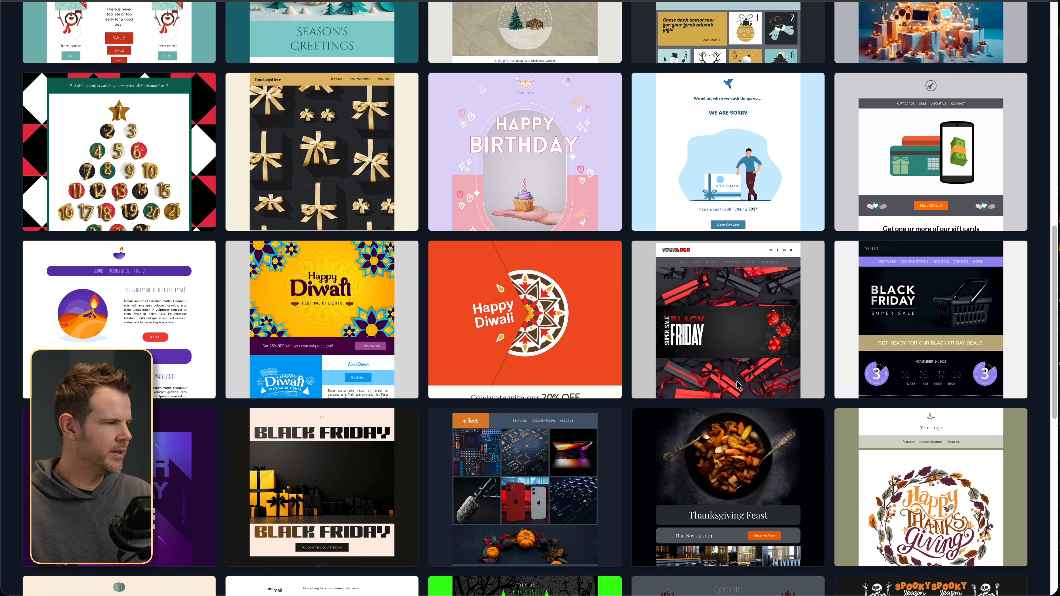
{"action": "scroll", "coordinate": [744, 385], "scroll_direction": "down", "scroll_amount": 20}
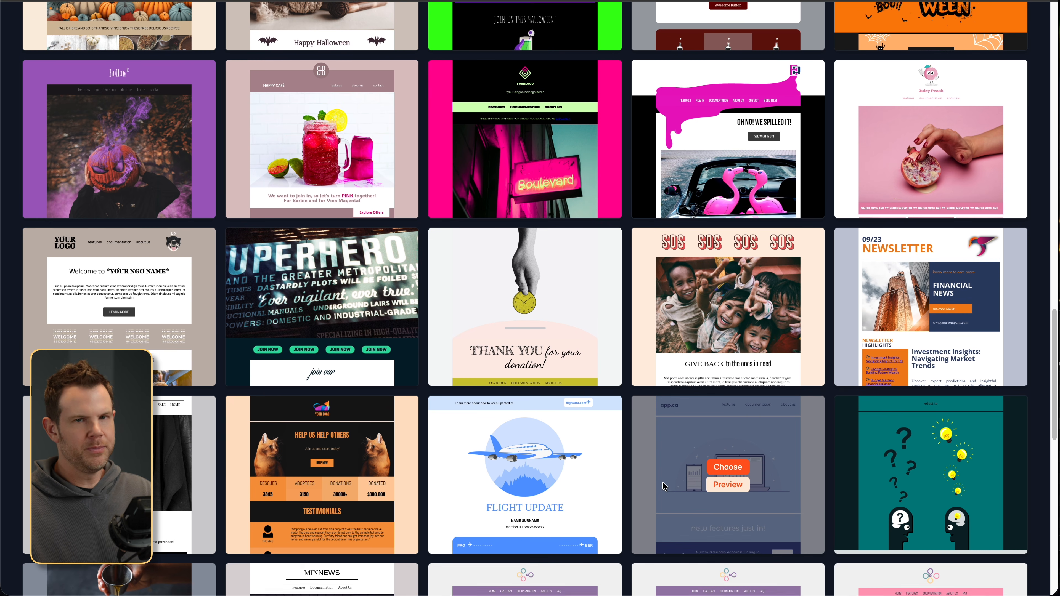
{"action": "scroll", "coordinate": [652, 477], "scroll_direction": "down", "scroll_amount": 8}
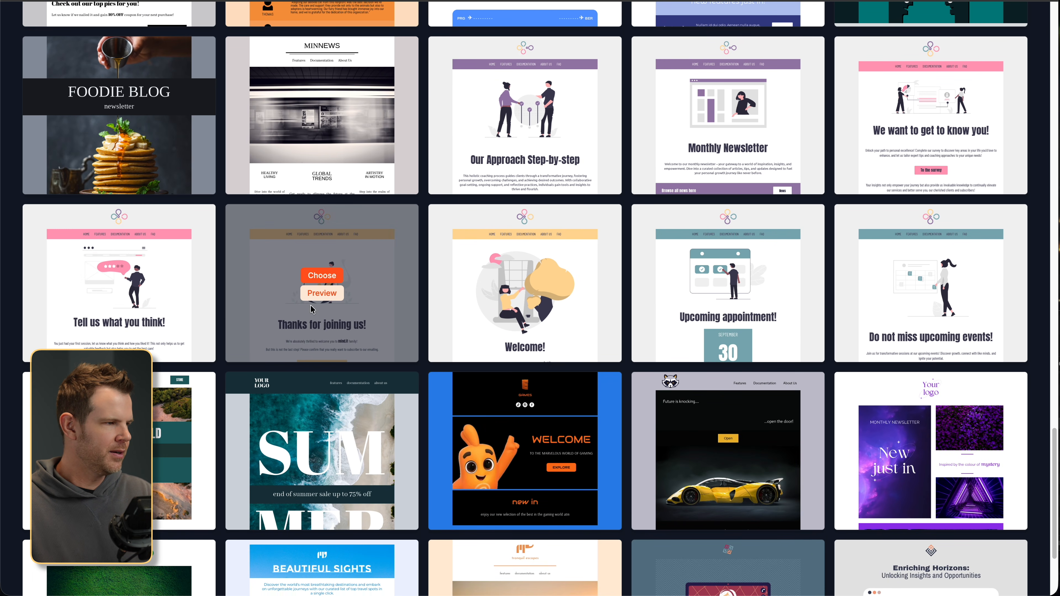
{"action": "left_click", "coordinate": [330, 281]}
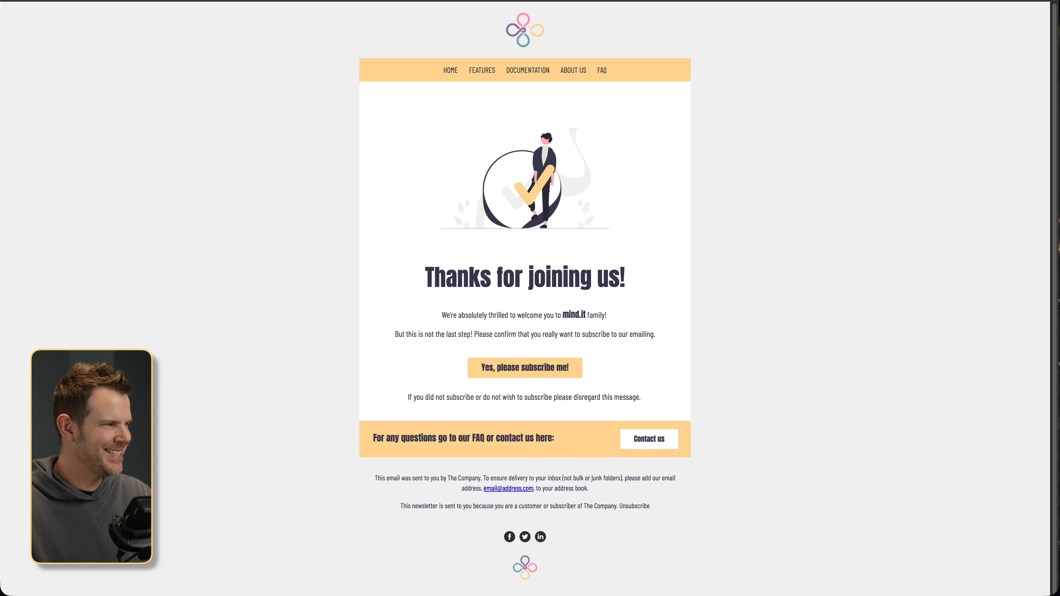
{"action": "key", "text": "super+w"}
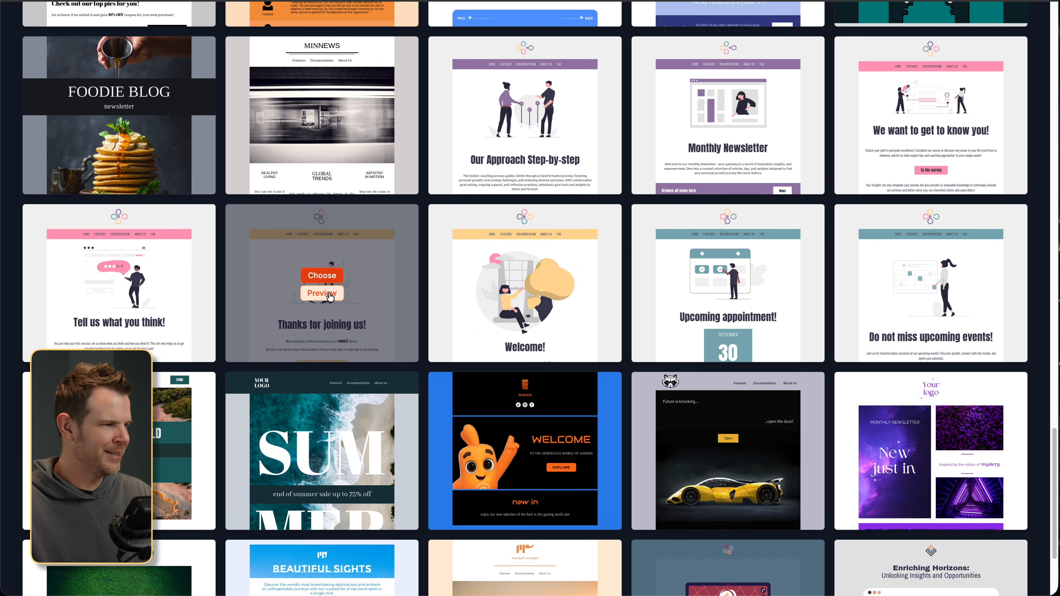
- Open the Thanks for joining us! template in Dragit and begin retyping its heading as 'You rule! This is cool. Let's'
{"action": "left_click", "coordinate": [327, 274]}
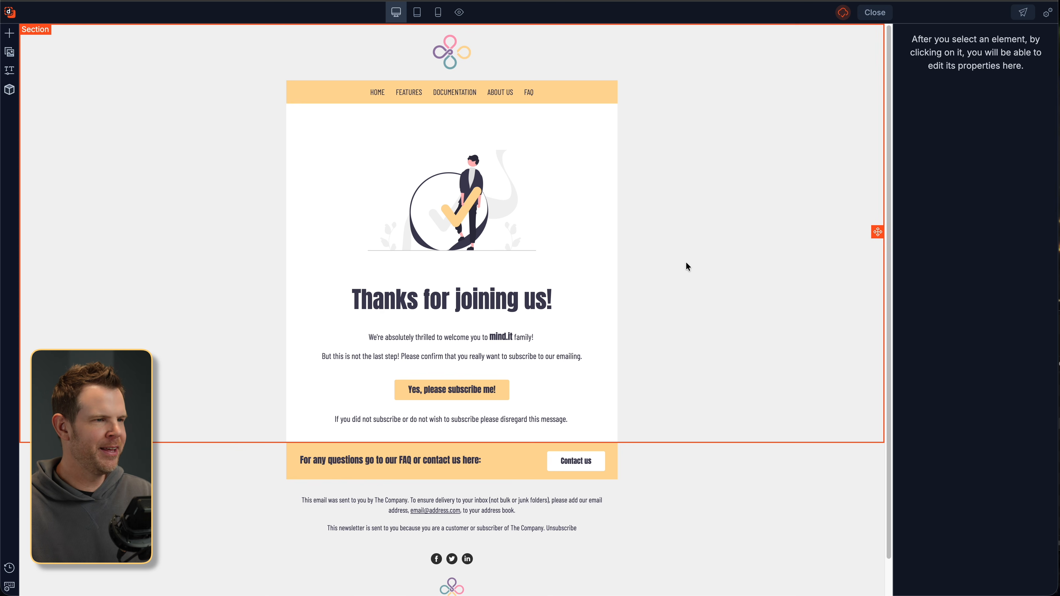
{"action": "left_click", "coordinate": [381, 96]}
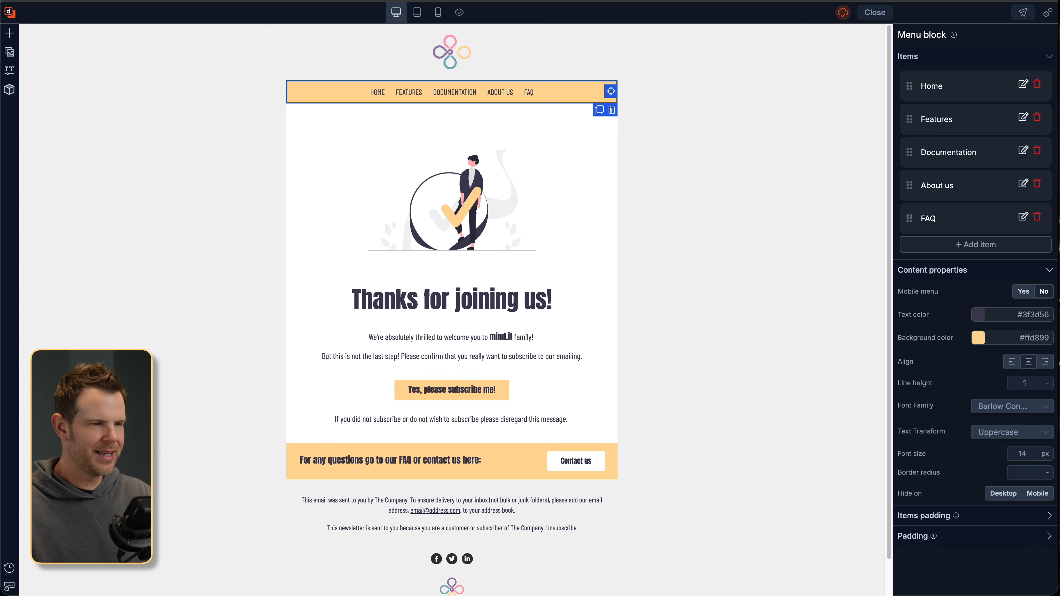
{"action": "left_click", "coordinate": [465, 301]}
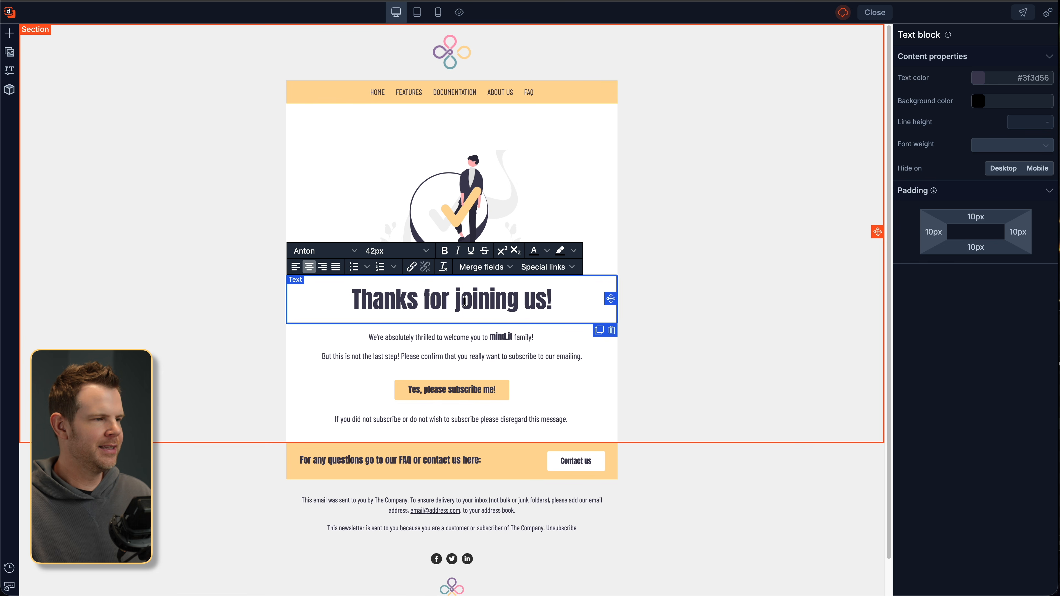
{"action": "triple_click", "coordinate": [465, 300]}
{"action": "type", "text": "You "}
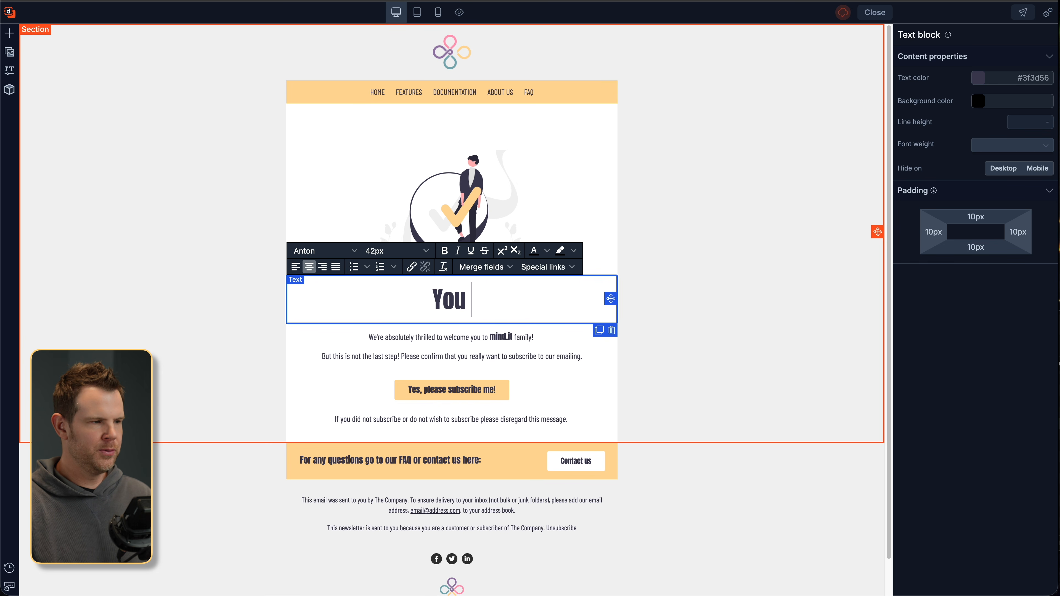
{"action": "type", "text": "rule! This is cool. L"}
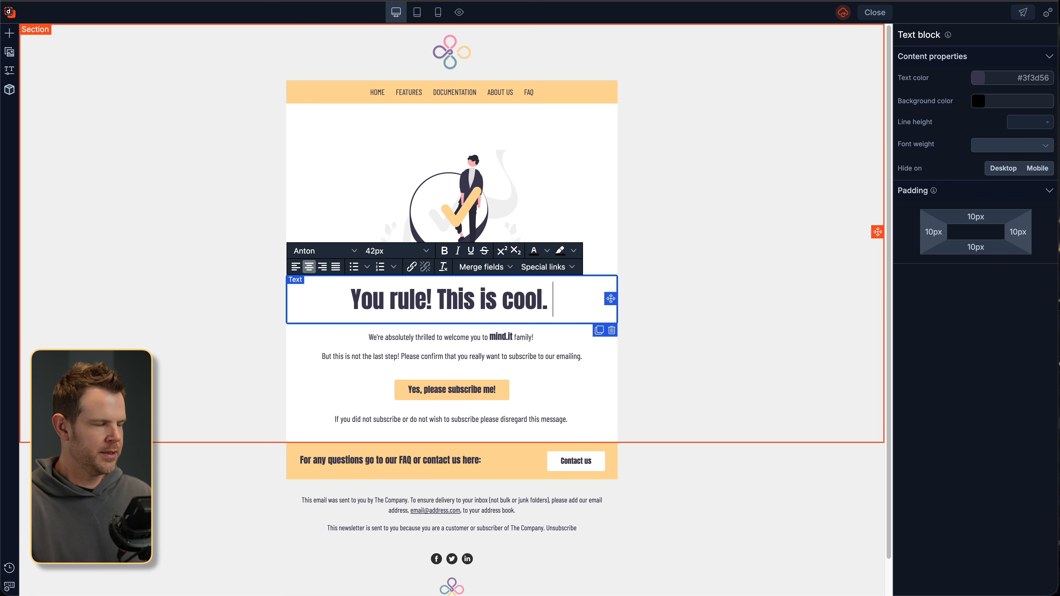
{"action": "type", "text": "et's go to school"}
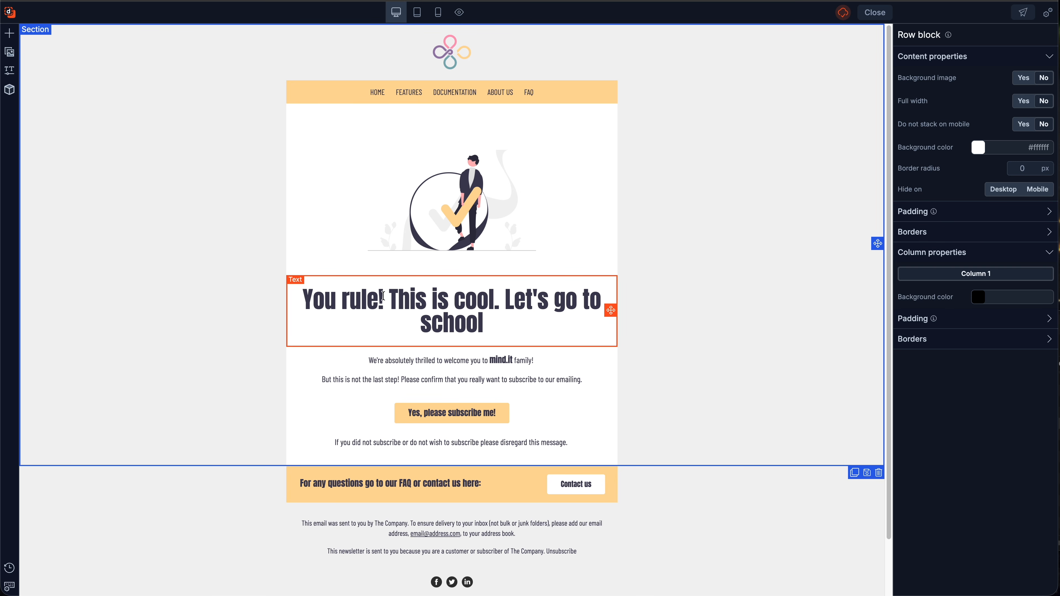
- Add an empty Image block below the Dragit illustration
{"action": "left_click", "coordinate": [10, 35]}
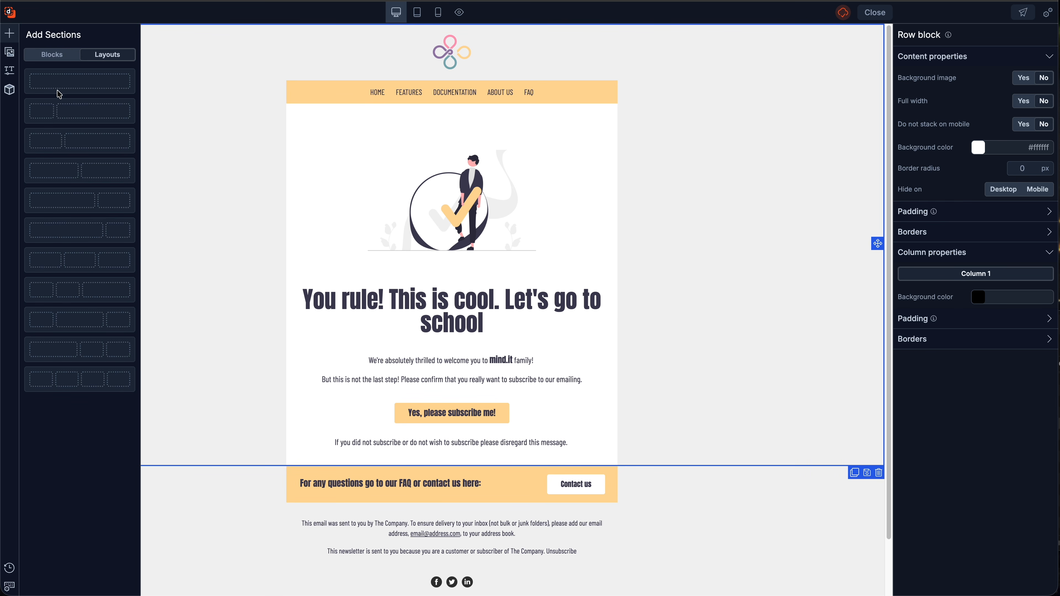
{"action": "left_click", "coordinate": [47, 53]}
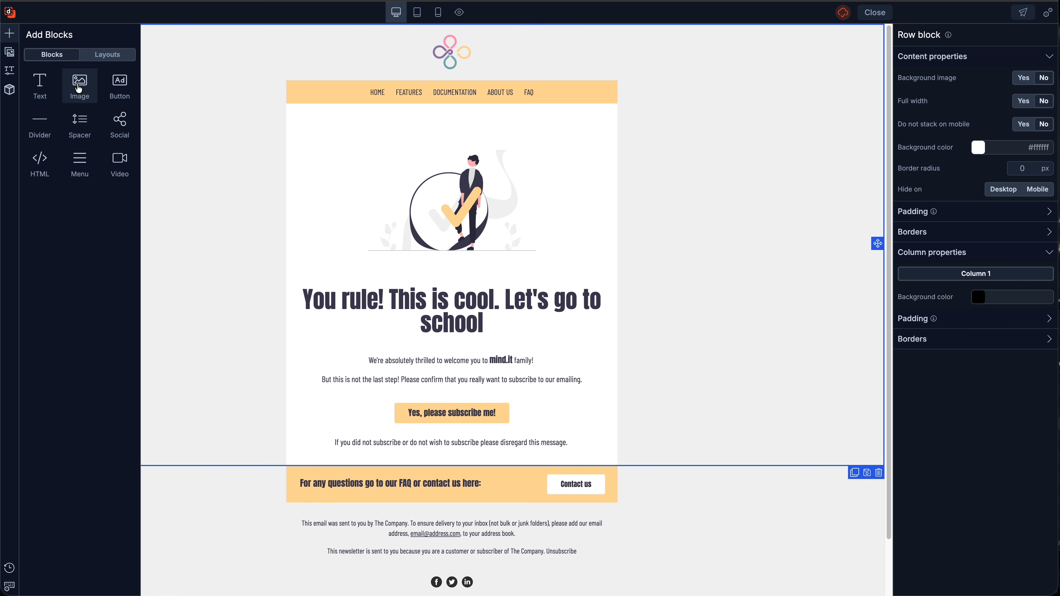
{"action": "left_click_drag", "start_coordinate": [78, 88], "coordinate": [417, 301]}
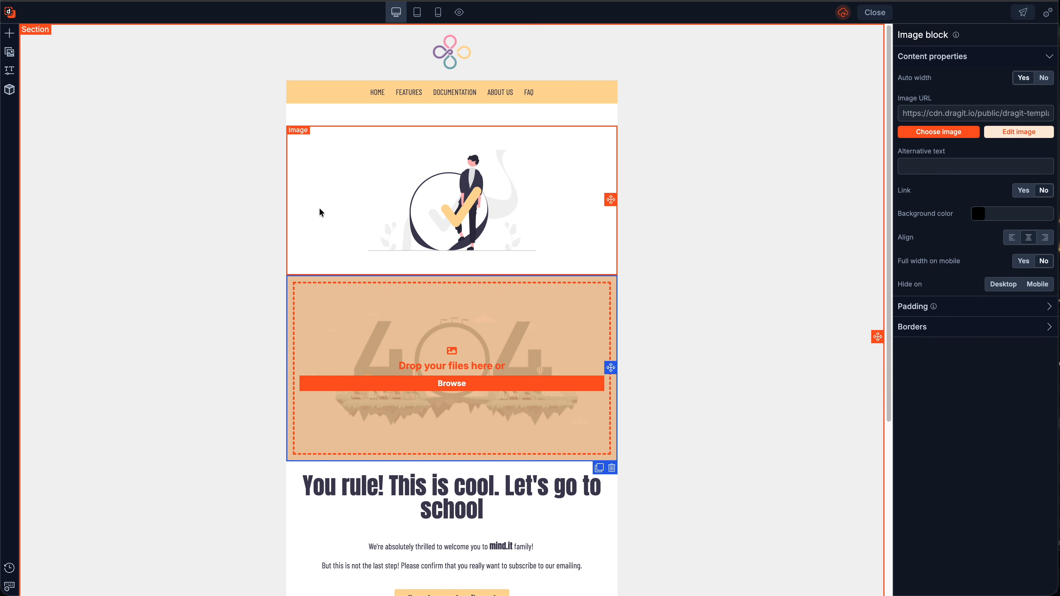
- Insert the premade Footer 10 section into the email
{"action": "left_click", "coordinate": [10, 34]}
{"action": "left_click", "coordinate": [105, 55]}
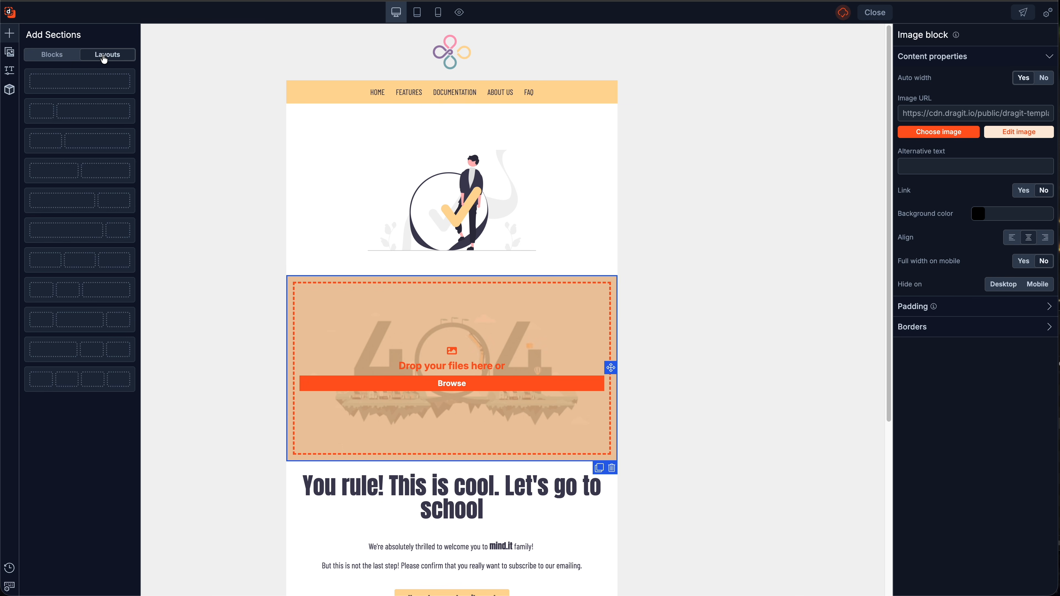
{"action": "left_click", "coordinate": [9, 92]}
{"action": "left_click_drag", "start_coordinate": [88, 120], "coordinate": [503, 435]}
- Drag the Footer 10 row from the top of the email down below the body text
{"action": "scroll", "coordinate": [498, 436], "scroll_direction": "down", "scroll_amount": 7}
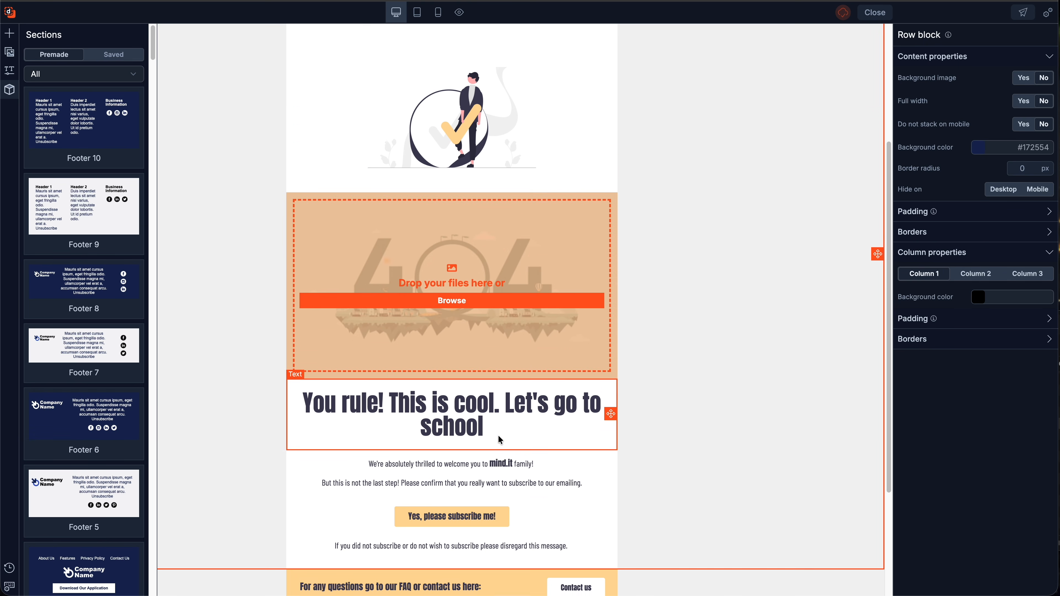
{"action": "scroll", "coordinate": [498, 434], "scroll_direction": "up", "scroll_amount": 7}
{"action": "left_click", "coordinate": [451, 94]}
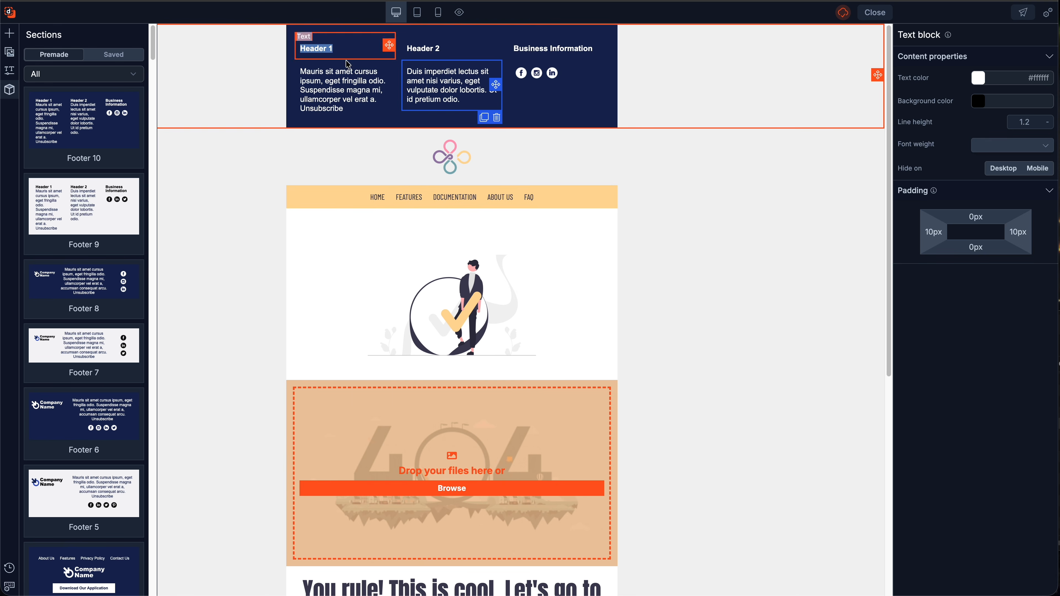
{"action": "left_click_drag", "start_coordinate": [878, 74], "coordinate": [830, 401]}
{"action": "scroll", "coordinate": [704, 193], "scroll_direction": "up", "scroll_amount": 2}
{"action": "left_click", "coordinate": [776, 247]}
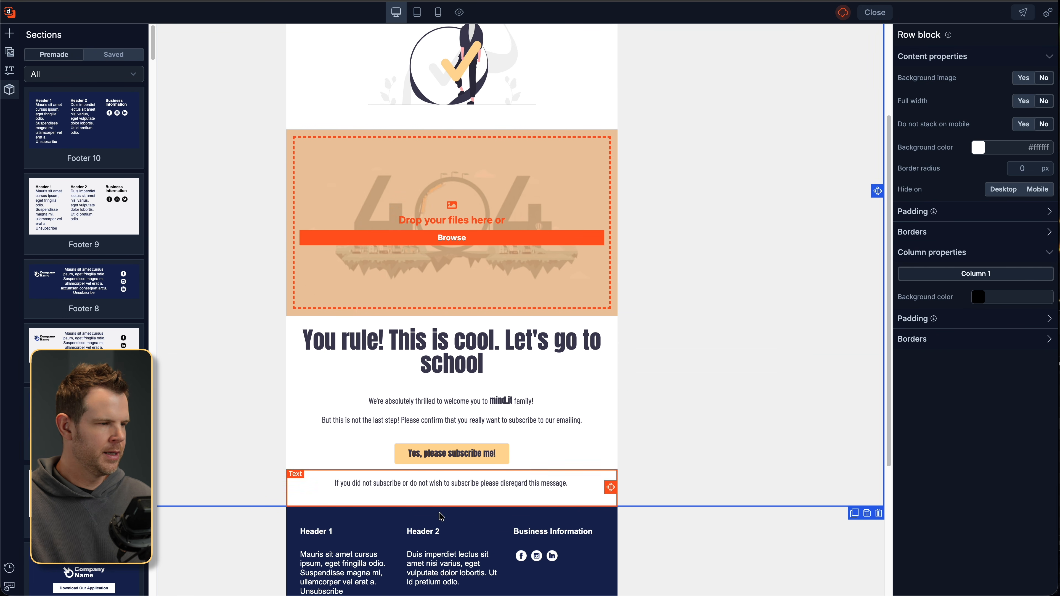
{"action": "left_click", "coordinate": [462, 516]}
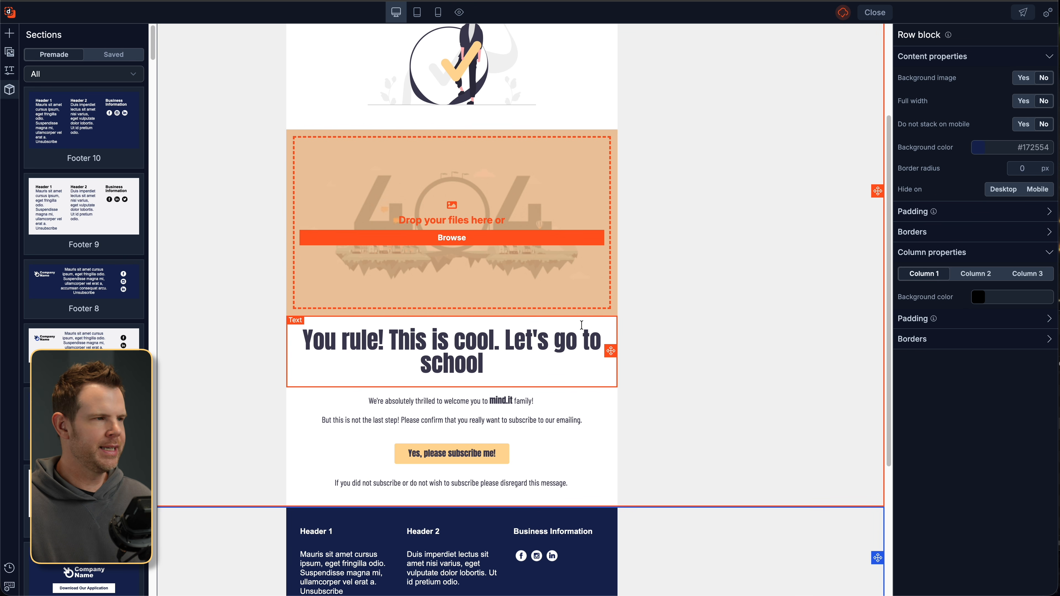
{"action": "scroll", "coordinate": [544, 256], "scroll_direction": "up", "scroll_amount": 4}
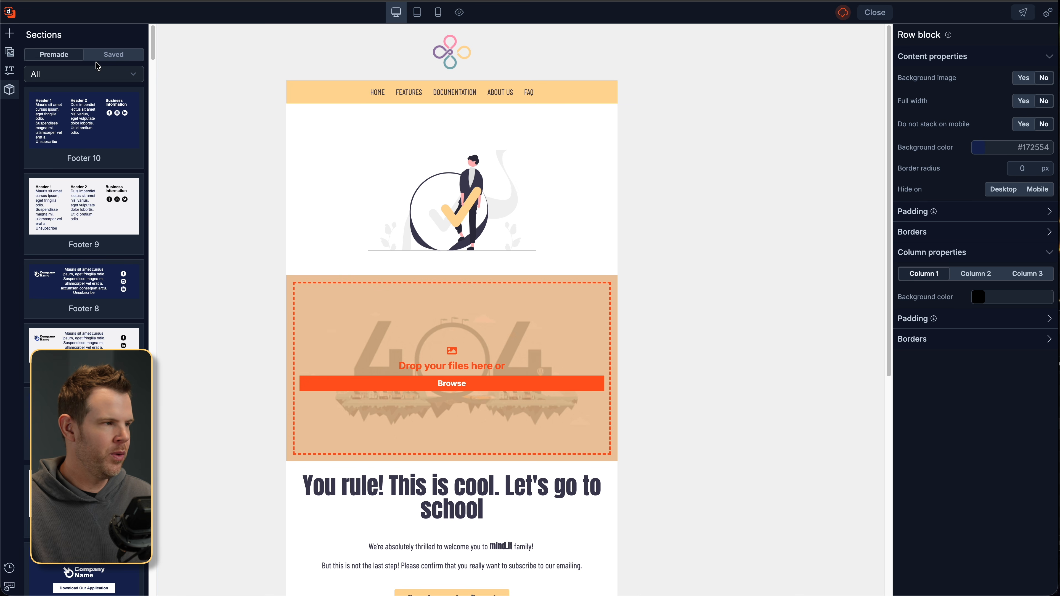
{"action": "left_click", "coordinate": [1047, 14]}
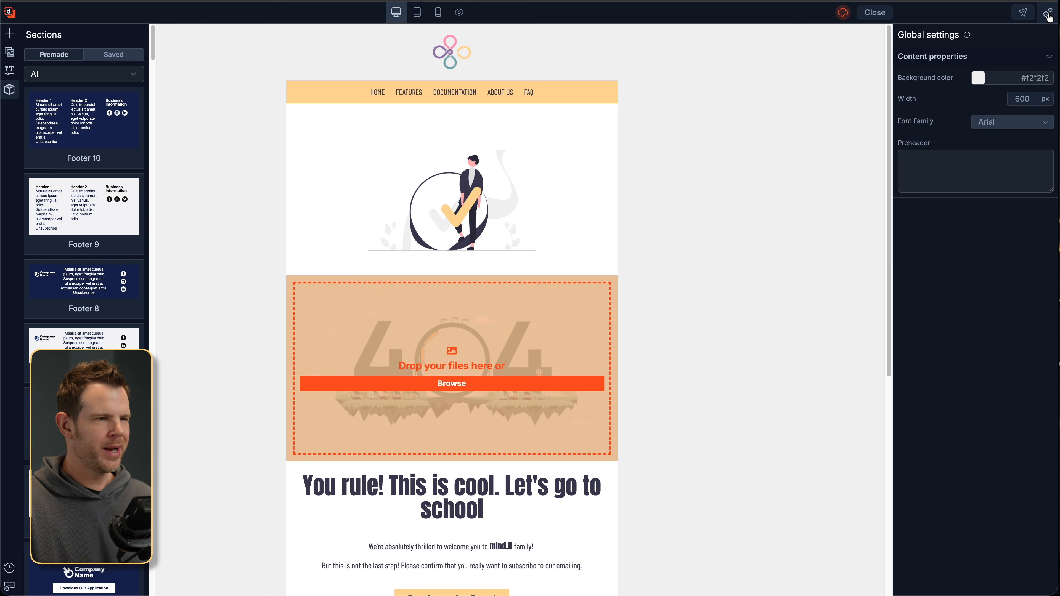
- Set the email's global background color to white (#ffffff)
{"action": "left_click", "coordinate": [978, 78]}
{"action": "left_click", "coordinate": [1002, 125]}
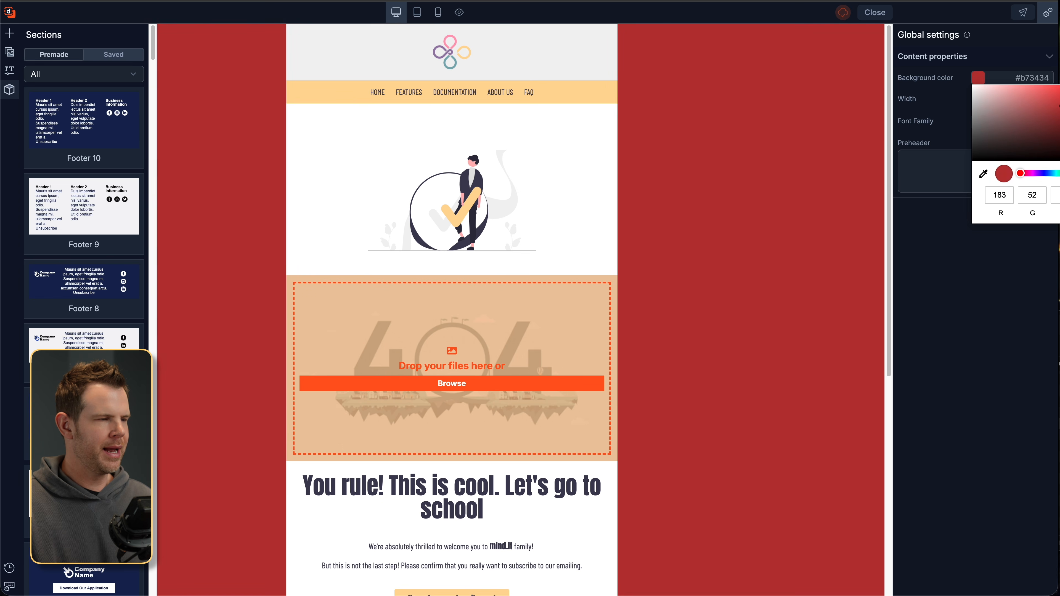
{"action": "left_click_drag", "start_coordinate": [1001, 125], "coordinate": [974, 86]}
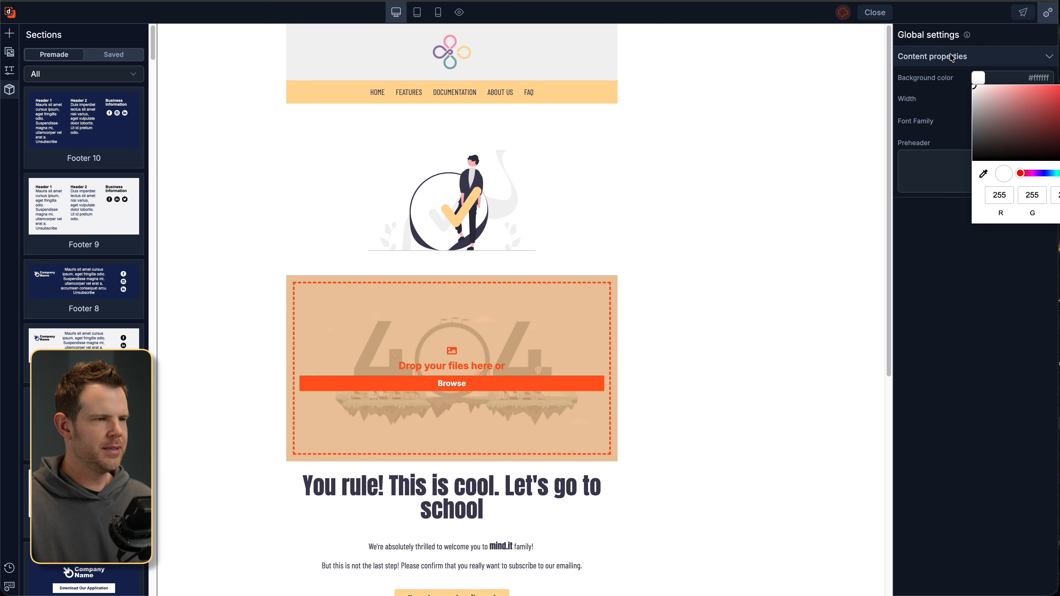
{"action": "left_click", "coordinate": [996, 34]}
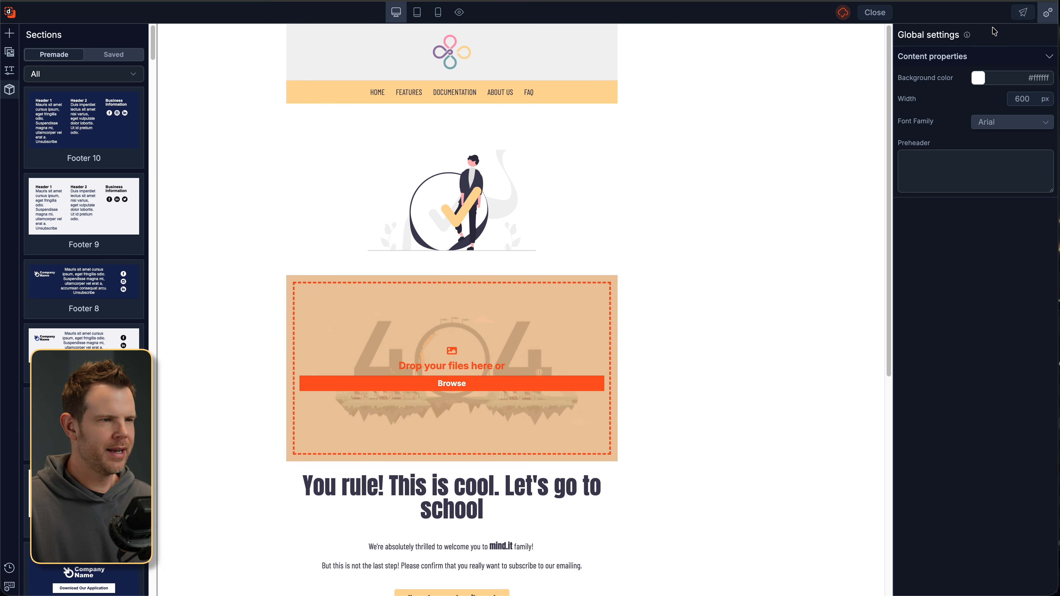
- Attempt a test send with an empty address and dismiss the incorrect-format error
{"action": "left_click", "coordinate": [1023, 13]}
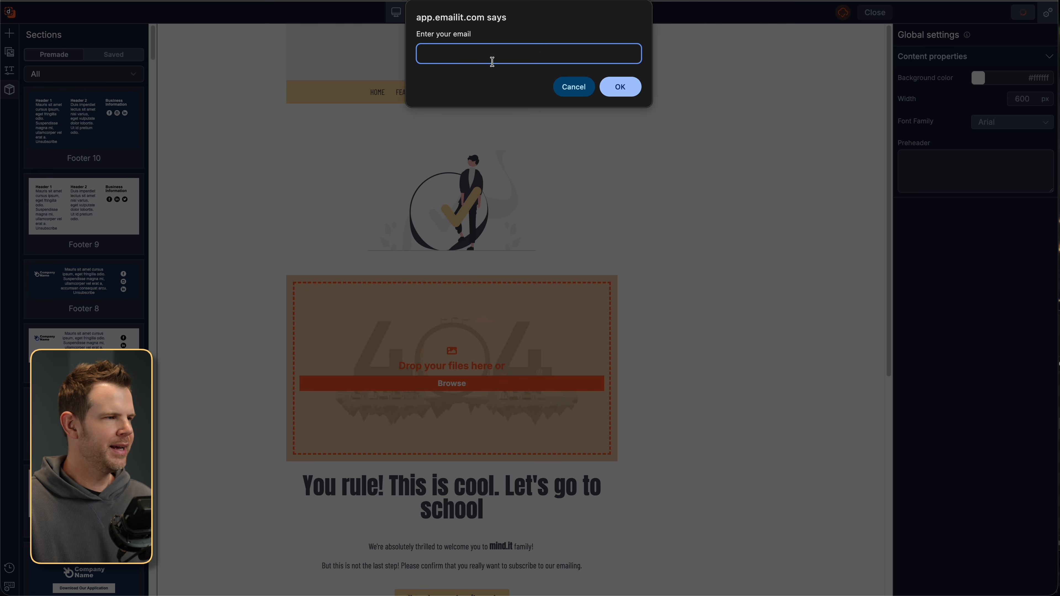
{"action": "left_click", "coordinate": [621, 87]}
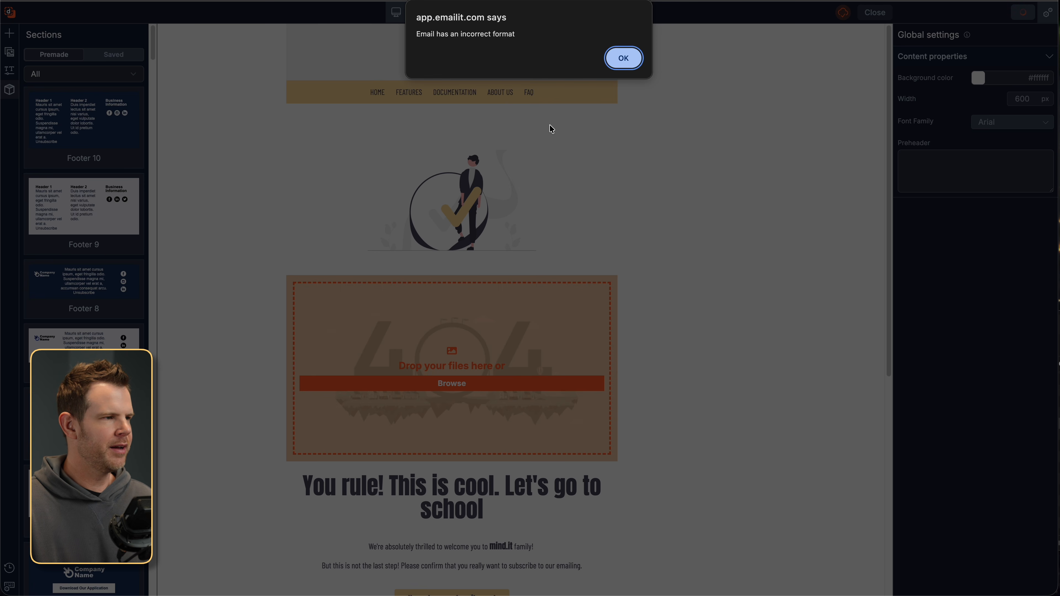
{"action": "left_click", "coordinate": [624, 58]}
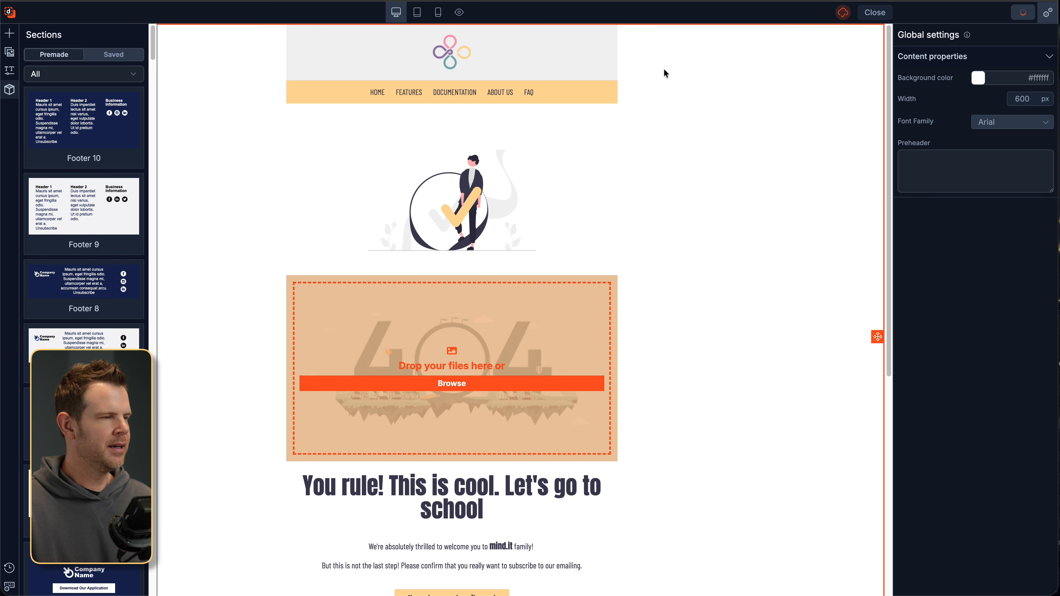
- Close Dragit, preview the email in mobile and desktop layouts, and save the content
{"action": "left_click", "coordinate": [870, 16]}
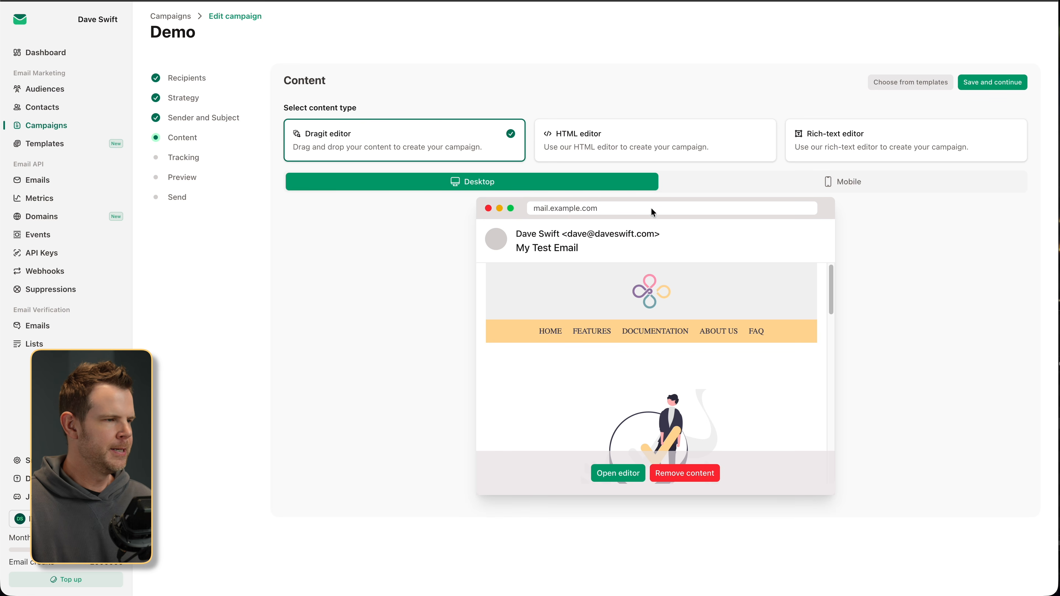
{"action": "left_click", "coordinate": [824, 183]}
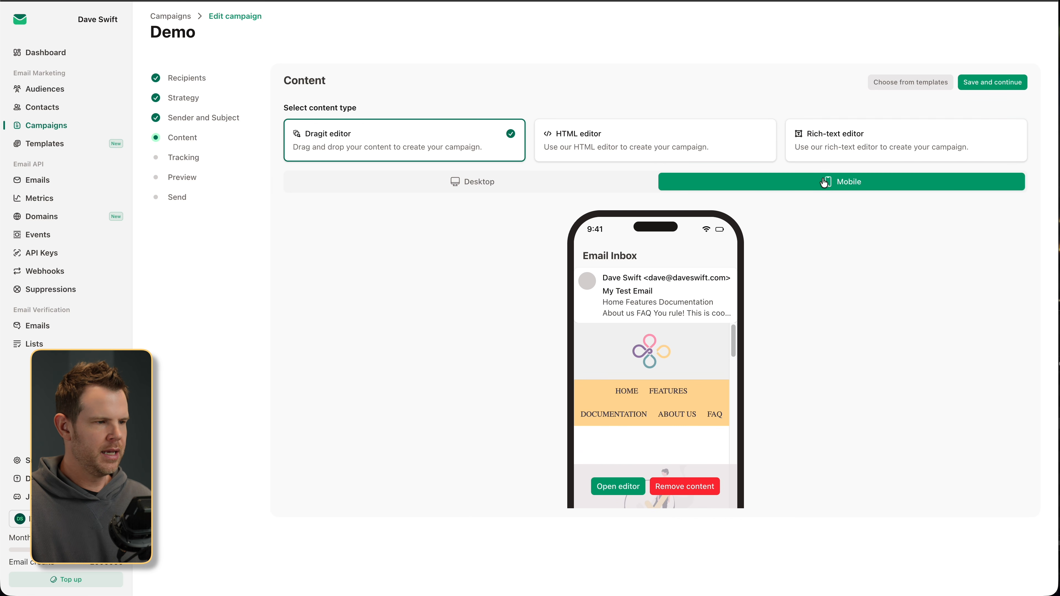
{"action": "left_click", "coordinate": [500, 181]}
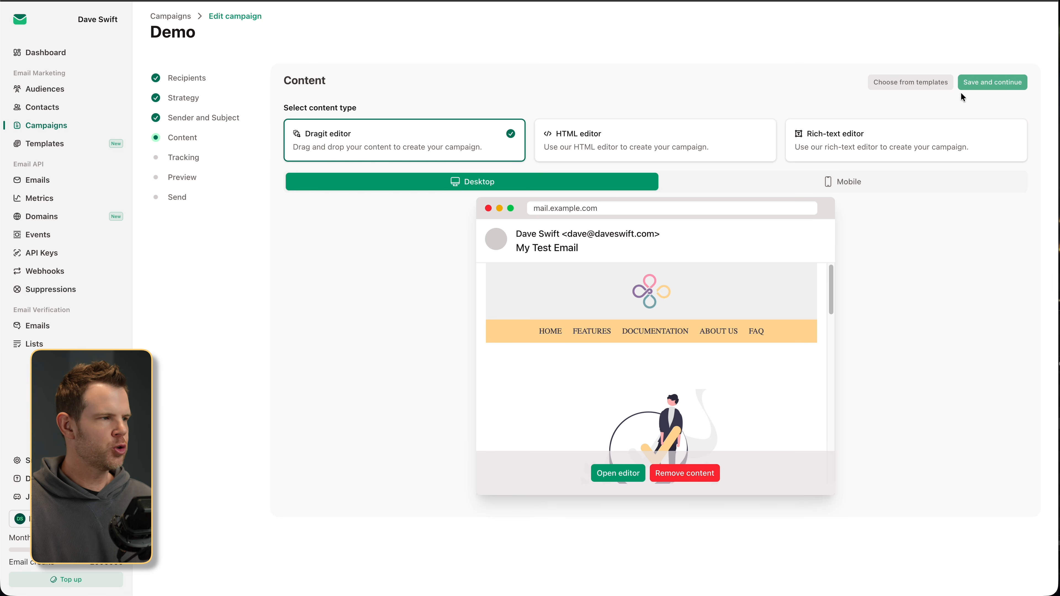
{"action": "left_click", "coordinate": [962, 88]}
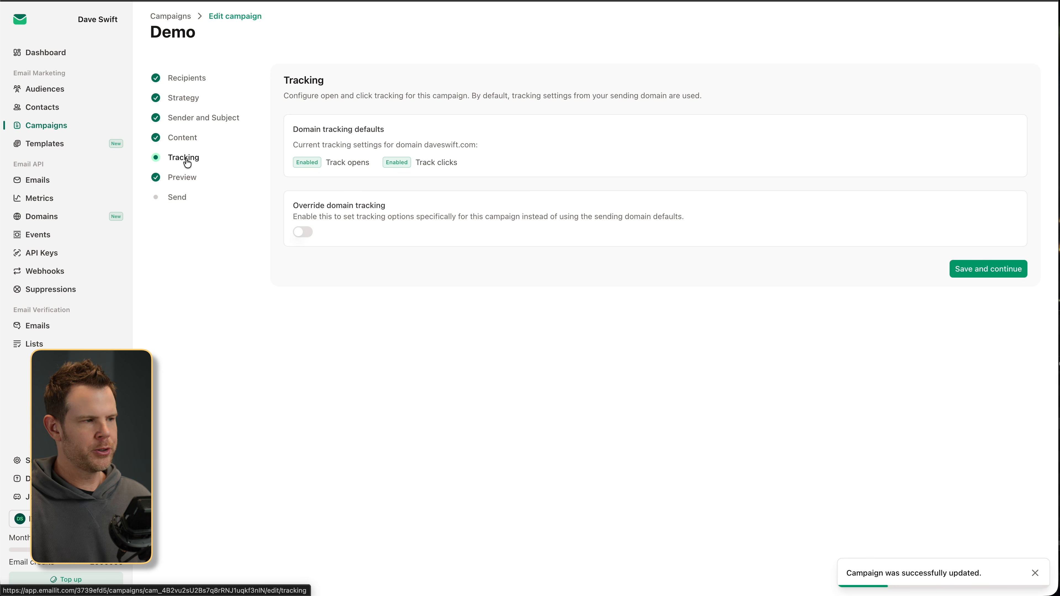
- Override domain tracking to switch off open tracking, then continue to the Send review
{"action": "left_click", "coordinate": [305, 232]}
{"action": "left_click", "coordinate": [300, 291]}
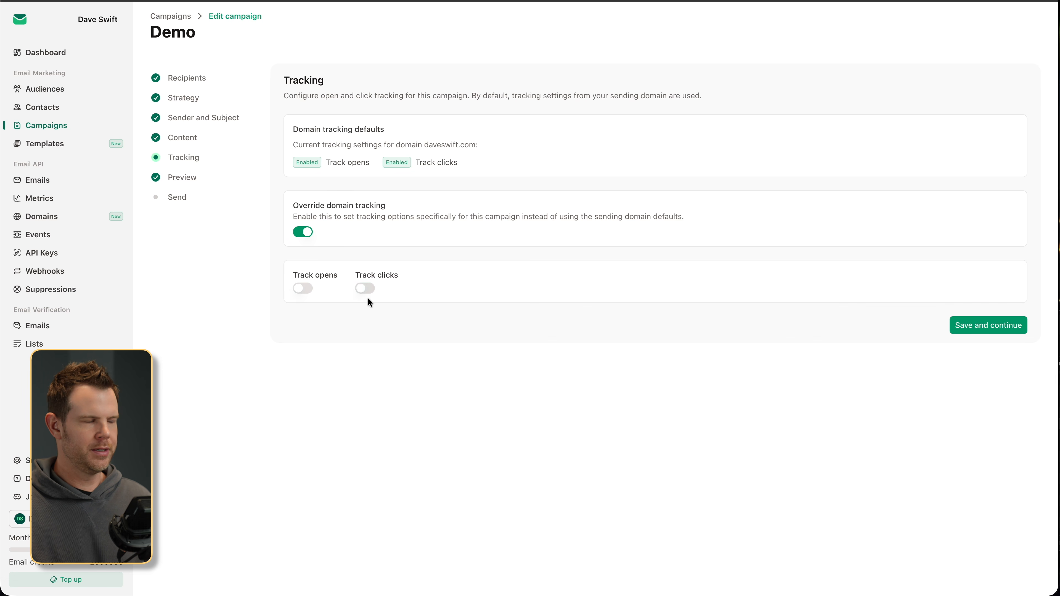
{"action": "left_click", "coordinate": [177, 197]}
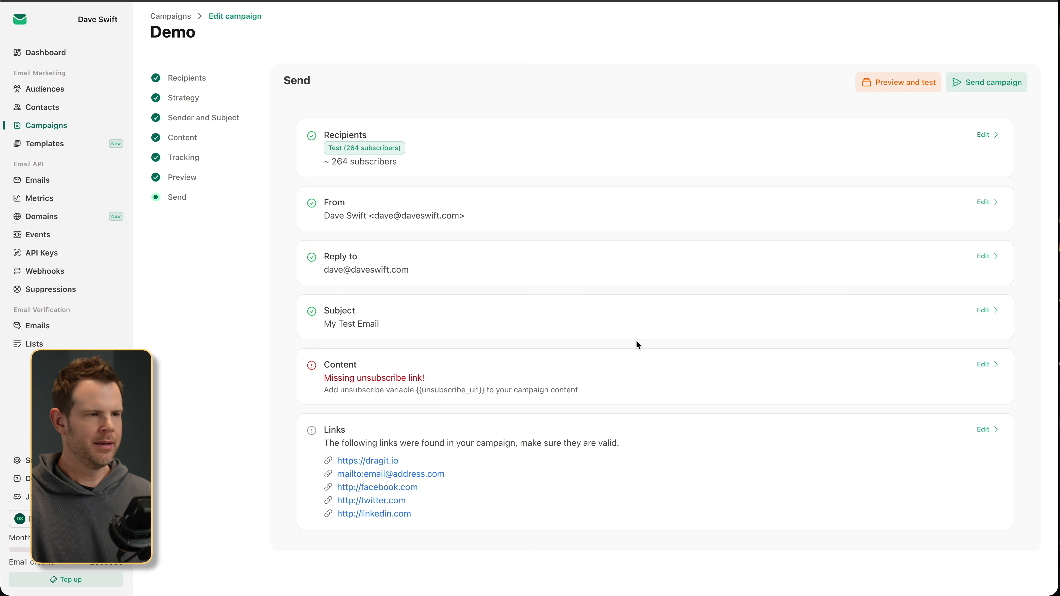
- Send a test of the Demo campaign to an address copied from mail-tester.com
{"action": "left_click", "coordinate": [894, 82]}
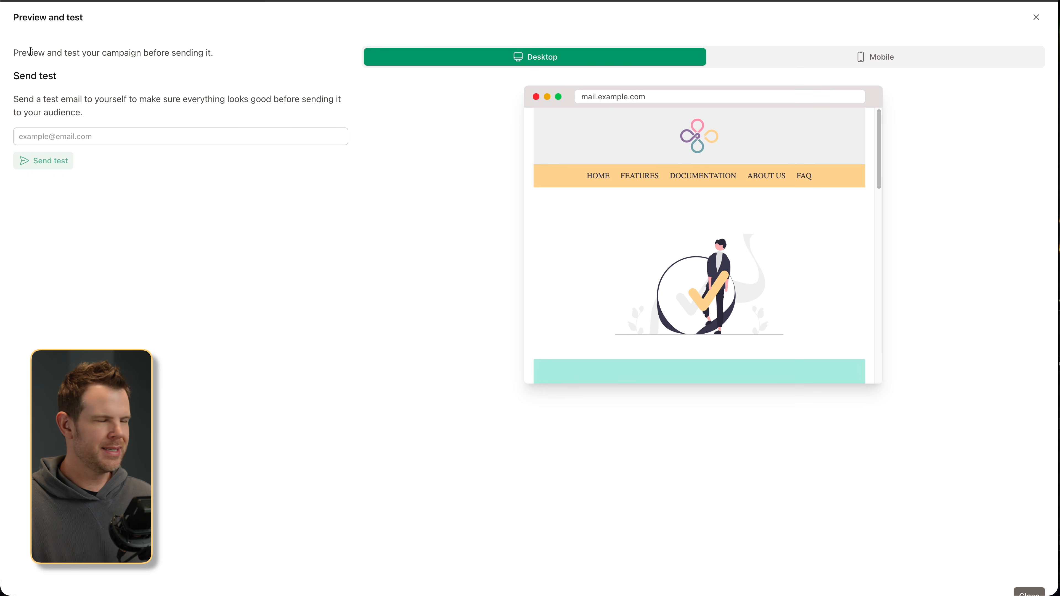
{"action": "key", "text": "super+t"}
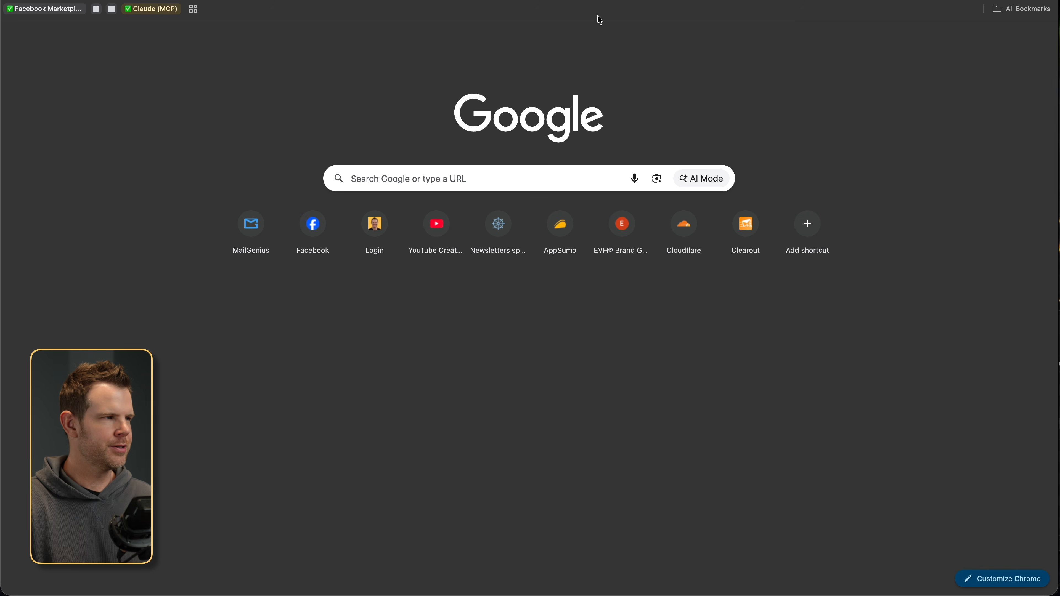
{"action": "type", "text": "mail"}
{"action": "left_click", "coordinate": [600, 19]}
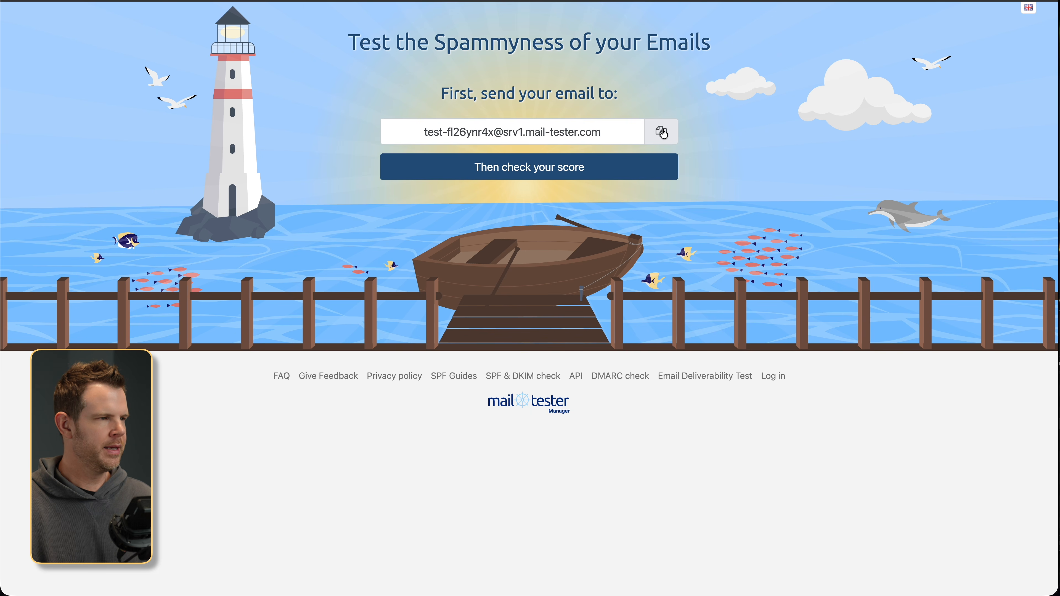
{"action": "left_click", "coordinate": [661, 131]}
{"action": "key", "text": "ctrl+shift+Tab"}
{"action": "key", "text": "super+v"}
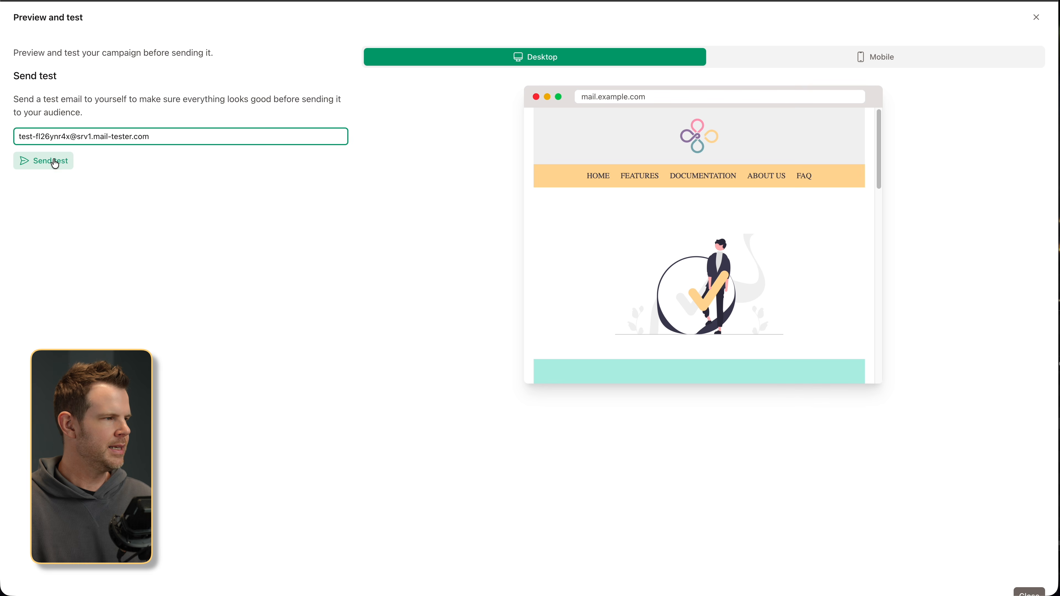
{"action": "left_click", "coordinate": [42, 160]}
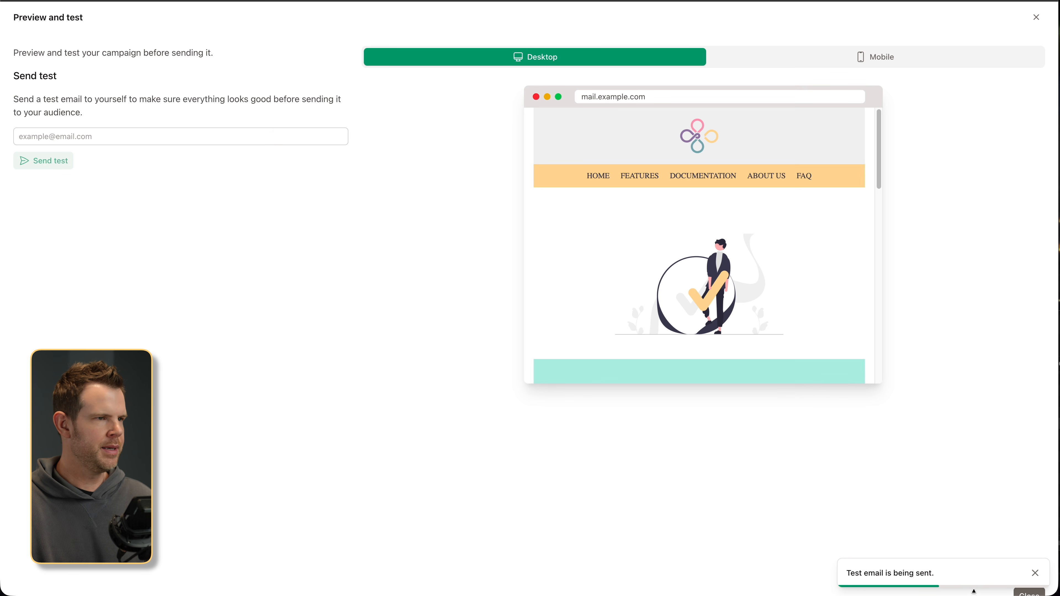
- Check the test email's mail-tester spam score, which comes back 10/10
{"action": "key", "text": "ctrl+Tab"}
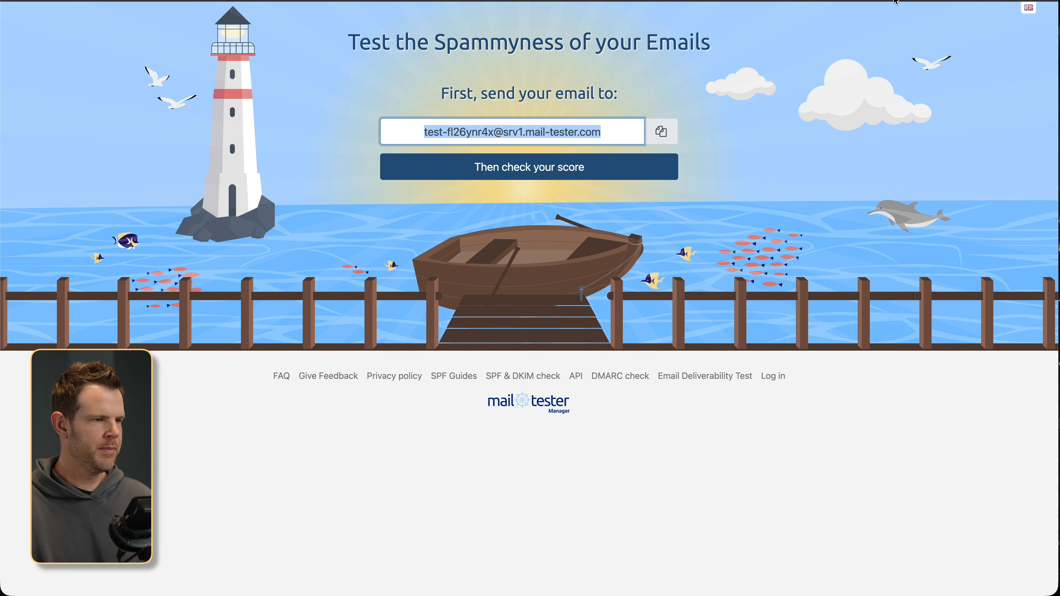
{"action": "left_click", "coordinate": [525, 180]}
{"action": "scroll", "coordinate": [582, 224], "scroll_direction": "down", "scroll_amount": 7}
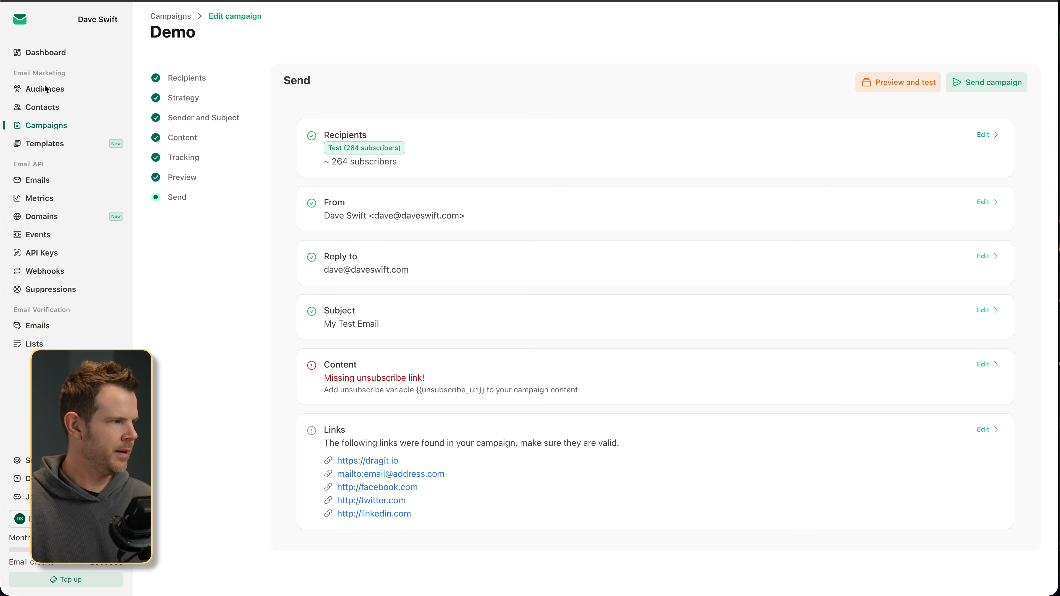
- Delete the Demo draft campaign from the Campaigns list
{"action": "left_click", "coordinate": [38, 127]}
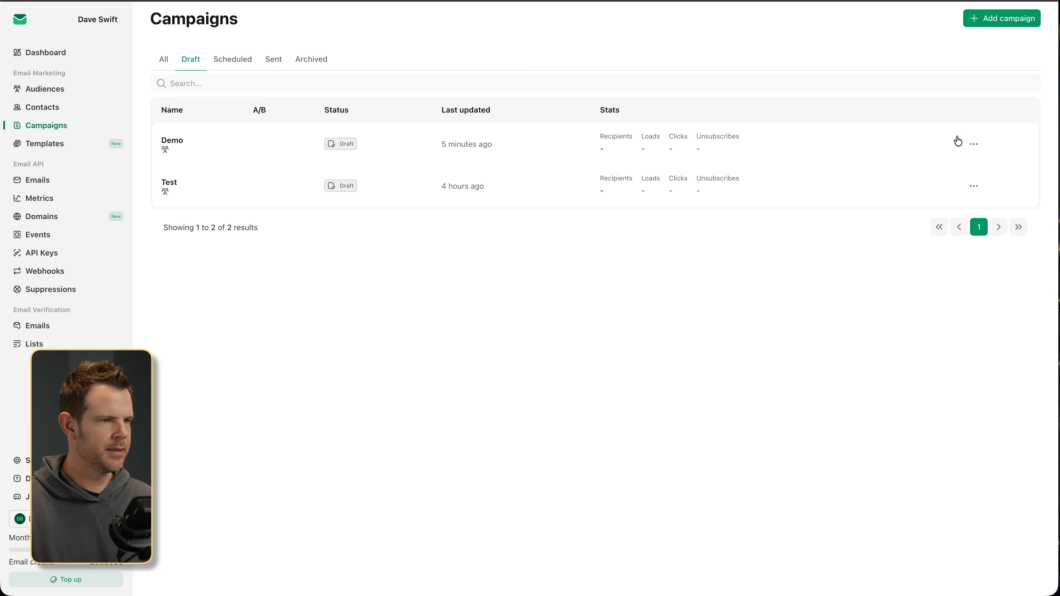
{"action": "left_click", "coordinate": [973, 144]}
{"action": "left_click", "coordinate": [973, 232]}
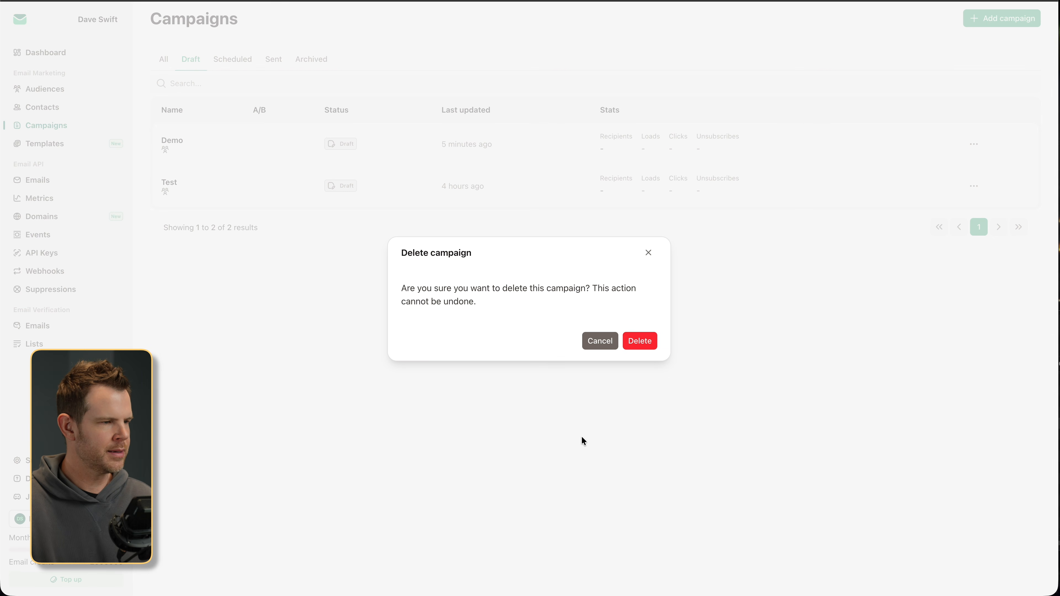
{"action": "left_click", "coordinate": [646, 342]}
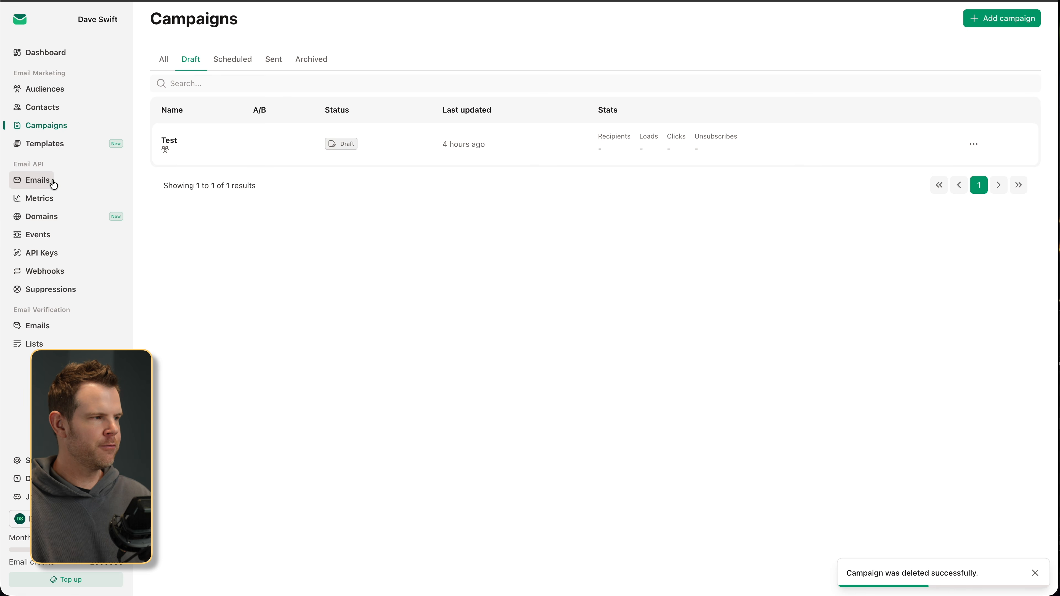
- Browse the Metrics, Events, API Keys and Webhooks pages, ending on Suppressions
{"action": "left_click", "coordinate": [55, 203]}
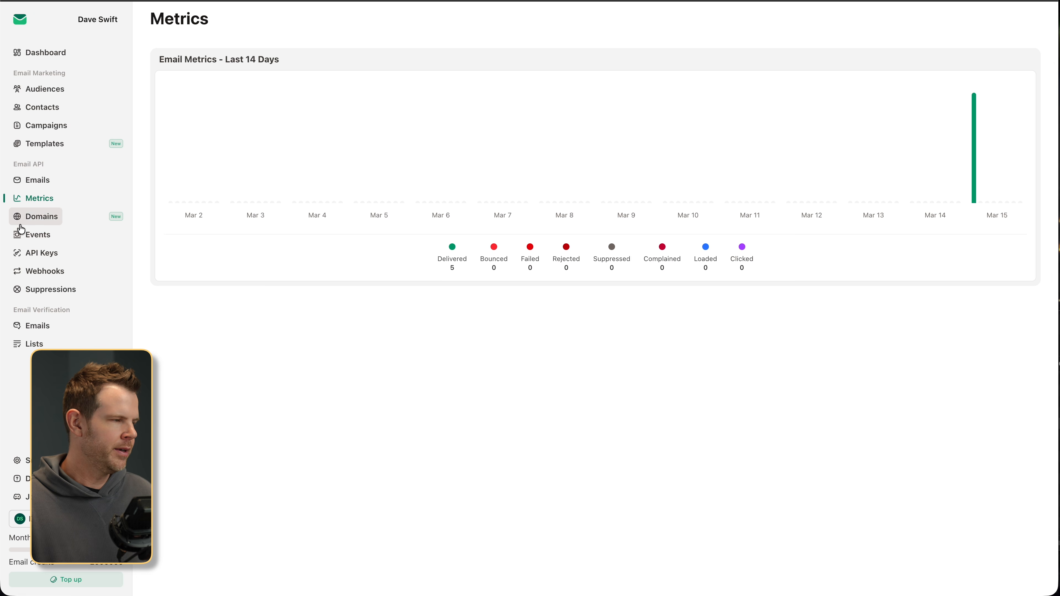
{"action": "left_click", "coordinate": [54, 237]}
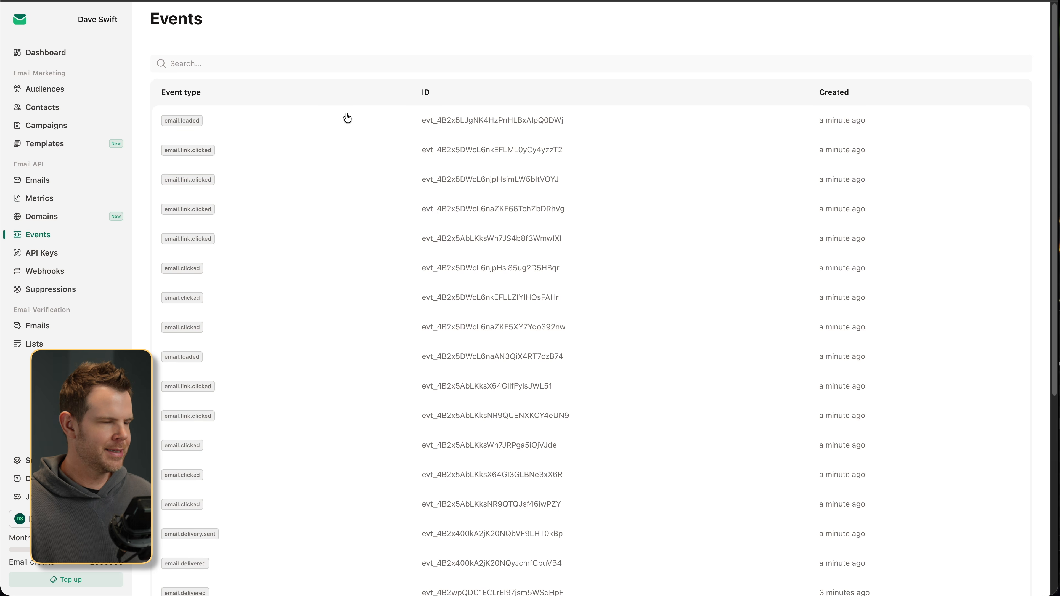
{"action": "scroll", "coordinate": [298, 229], "scroll_direction": "down", "scroll_amount": 7}
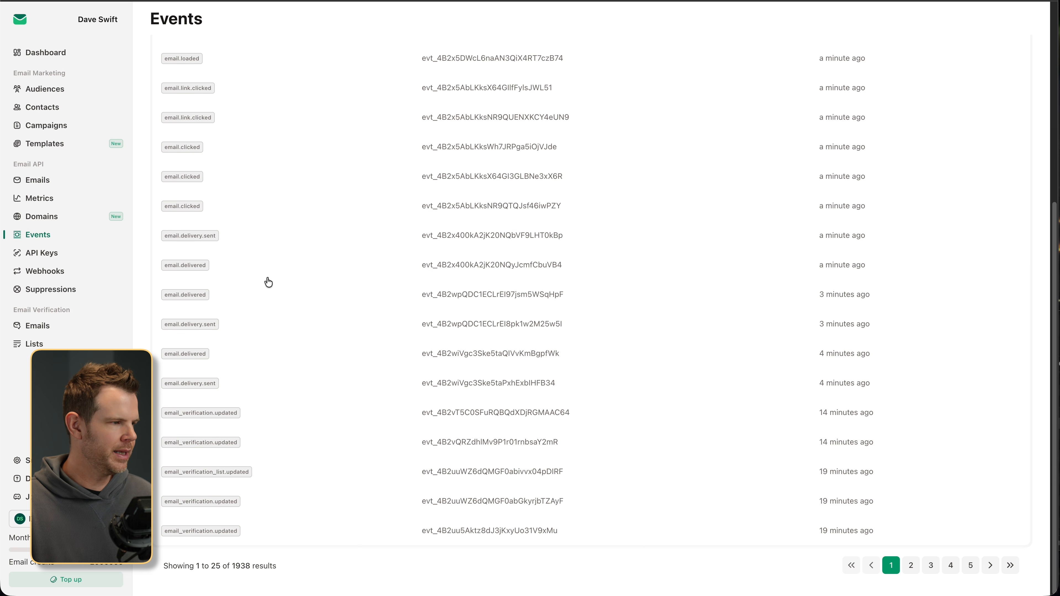
{"action": "scroll", "coordinate": [267, 280], "scroll_direction": "up", "scroll_amount": 2}
{"action": "left_click", "coordinate": [50, 253]}
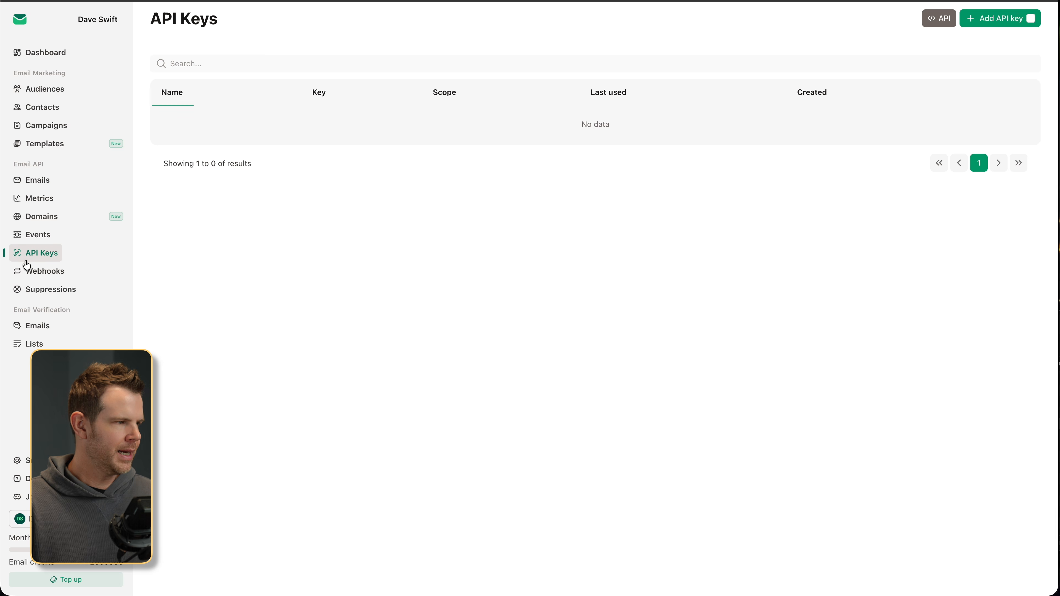
{"action": "left_click", "coordinate": [41, 271]}
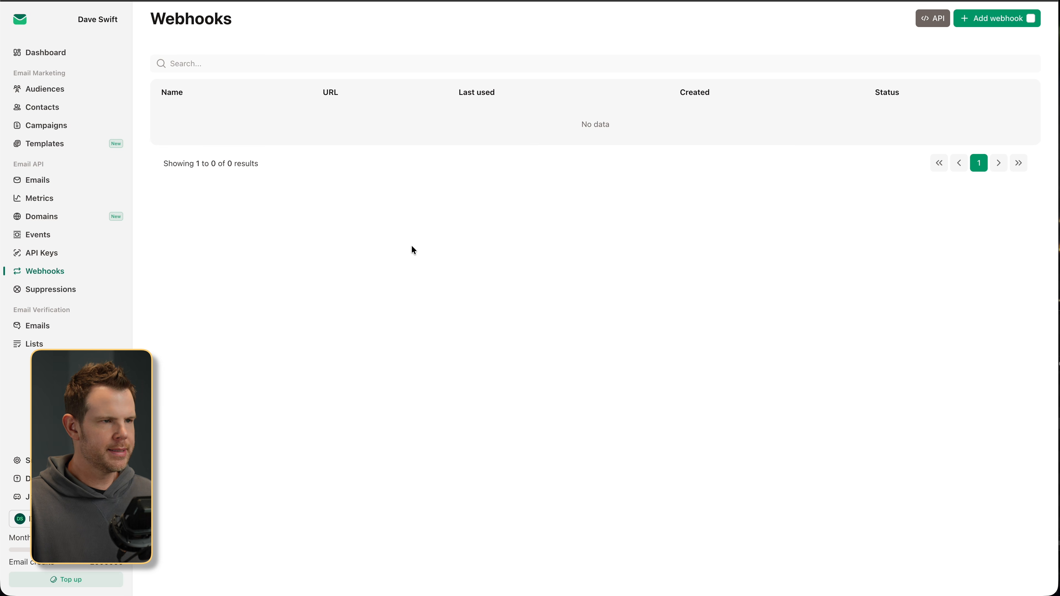
{"action": "left_click", "coordinate": [58, 292]}
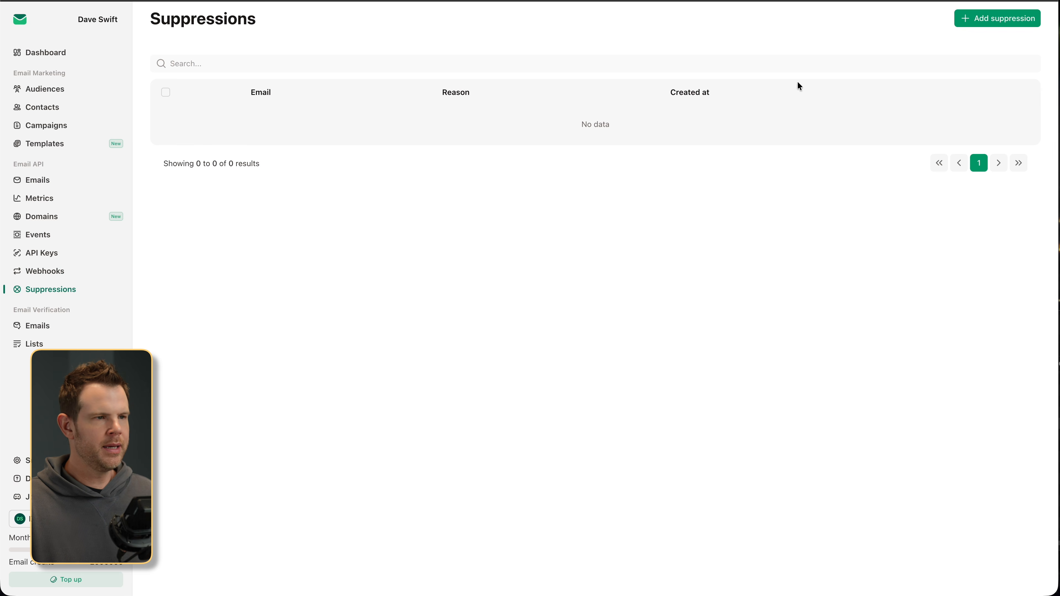
- Create a suppression entry for the contact's email address with reason 'Bounced'
{"action": "left_click", "coordinate": [1004, 19]}
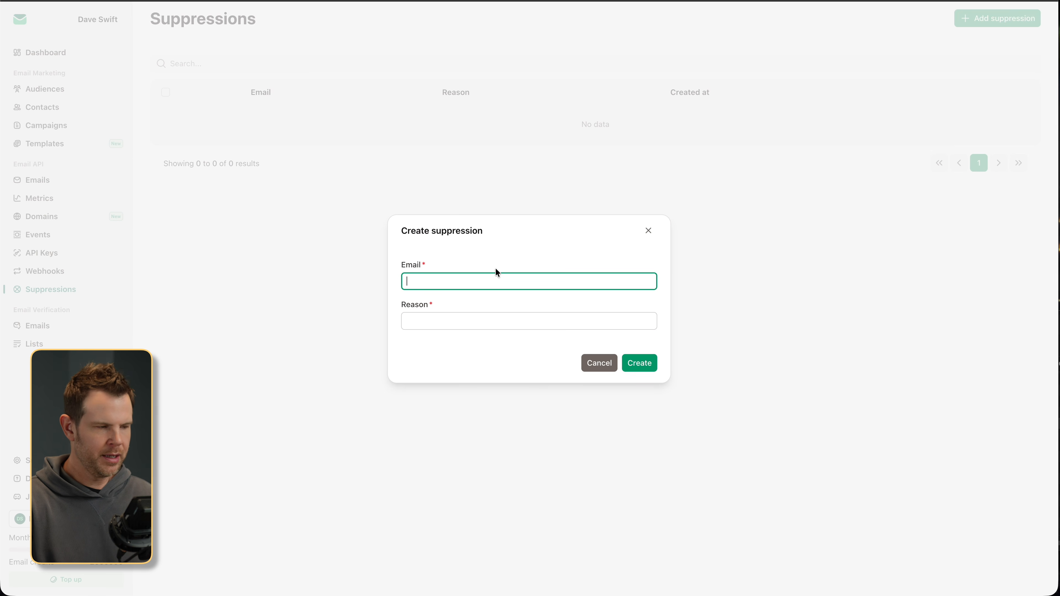
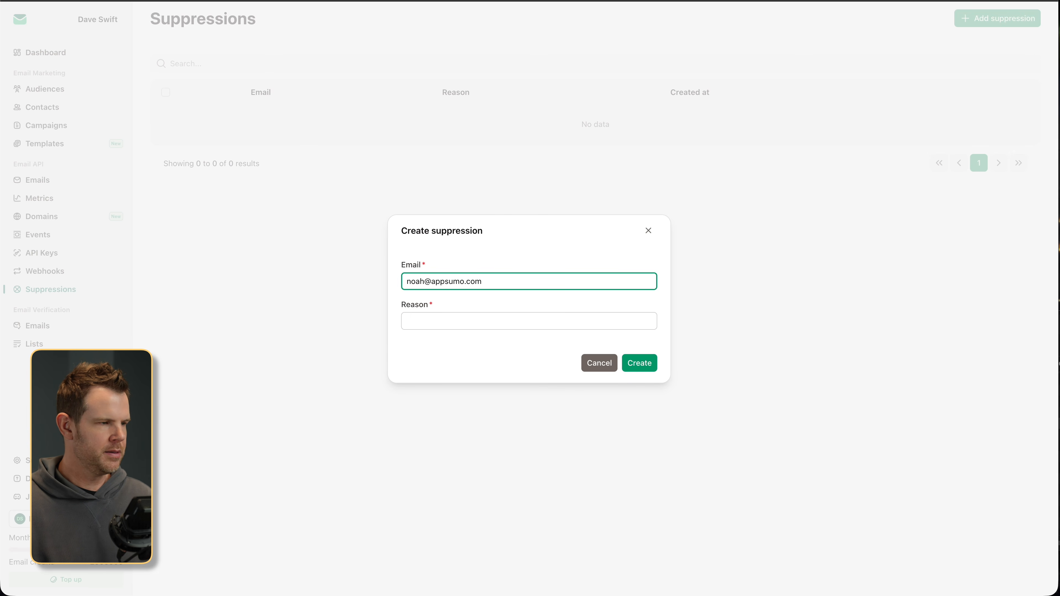
{"action": "left_click", "coordinate": [414, 315]}
{"action": "type", "text": "Bounced"}
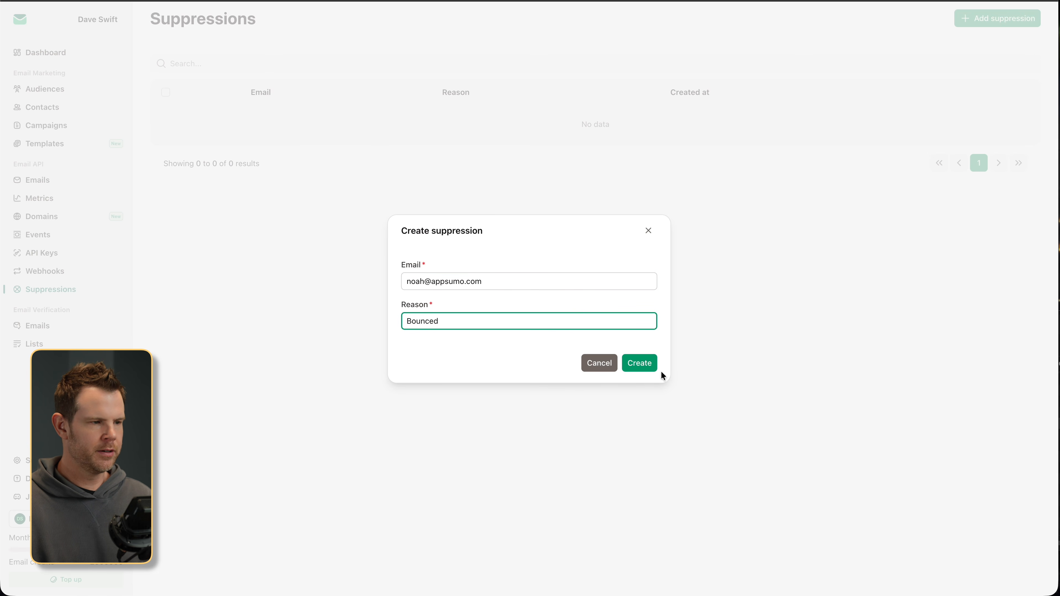
{"action": "left_click", "coordinate": [641, 363]}
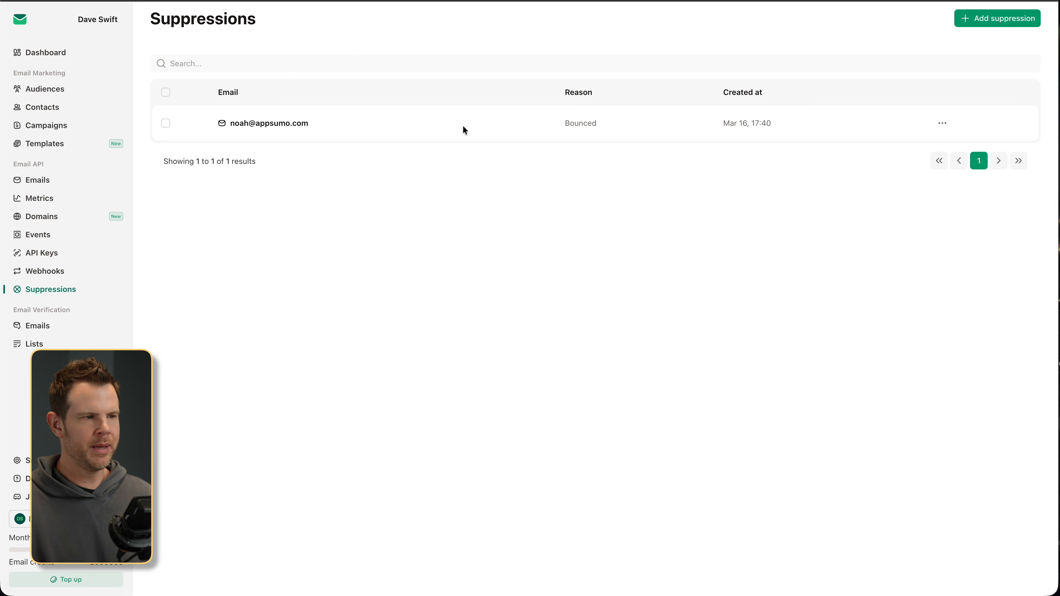
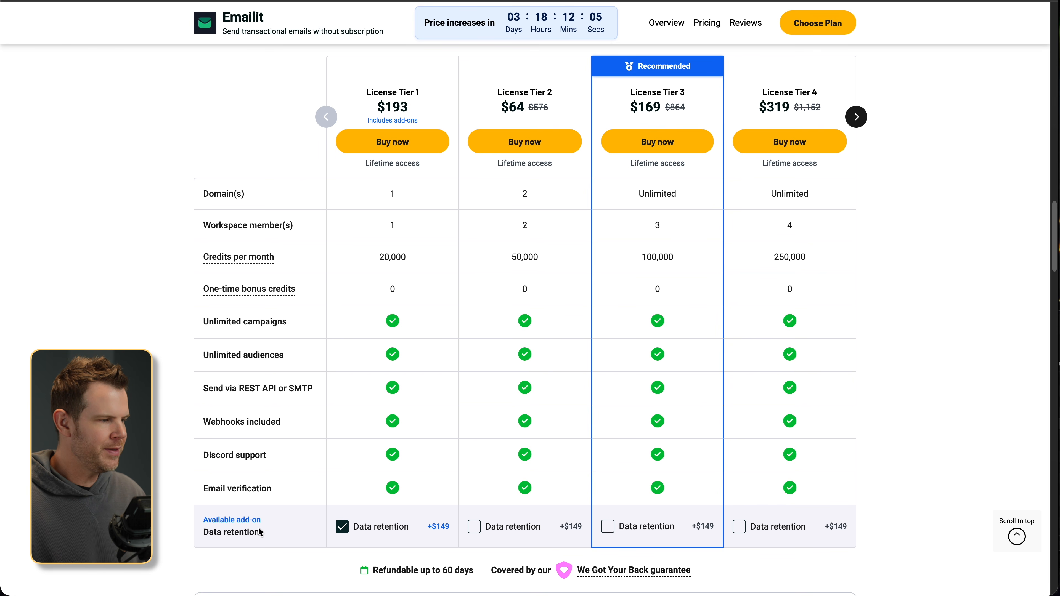
- Uncheck Data retention under License Tier 1, dropping it to $44, and review the comparison table
{"action": "left_click", "coordinate": [343, 527]}
{"action": "scroll", "coordinate": [605, 524], "scroll_direction": "down", "scroll_amount": 1}
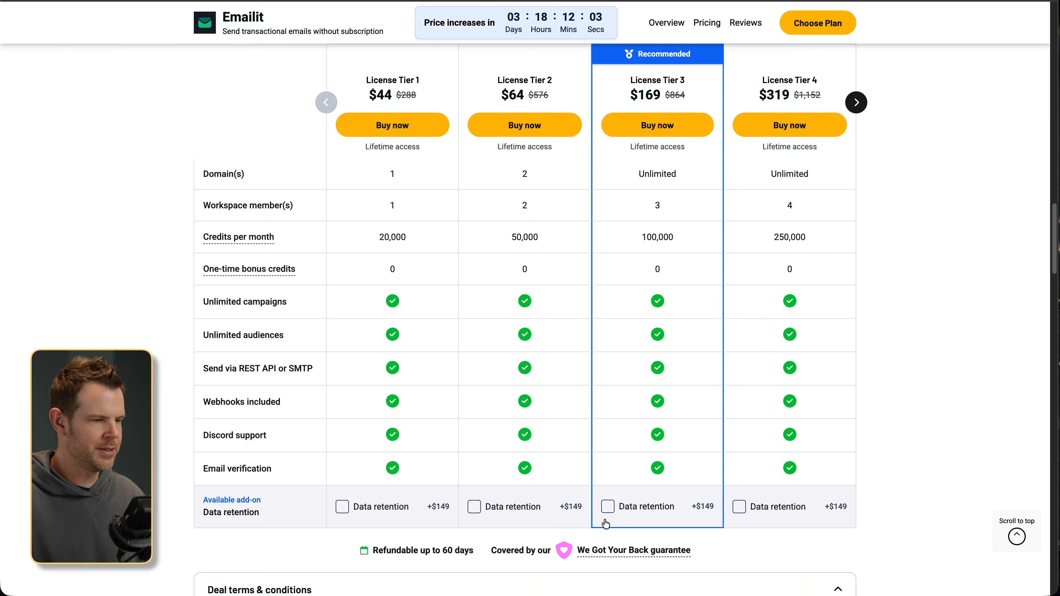
{"action": "scroll", "coordinate": [606, 524], "scroll_direction": "down", "scroll_amount": 1}
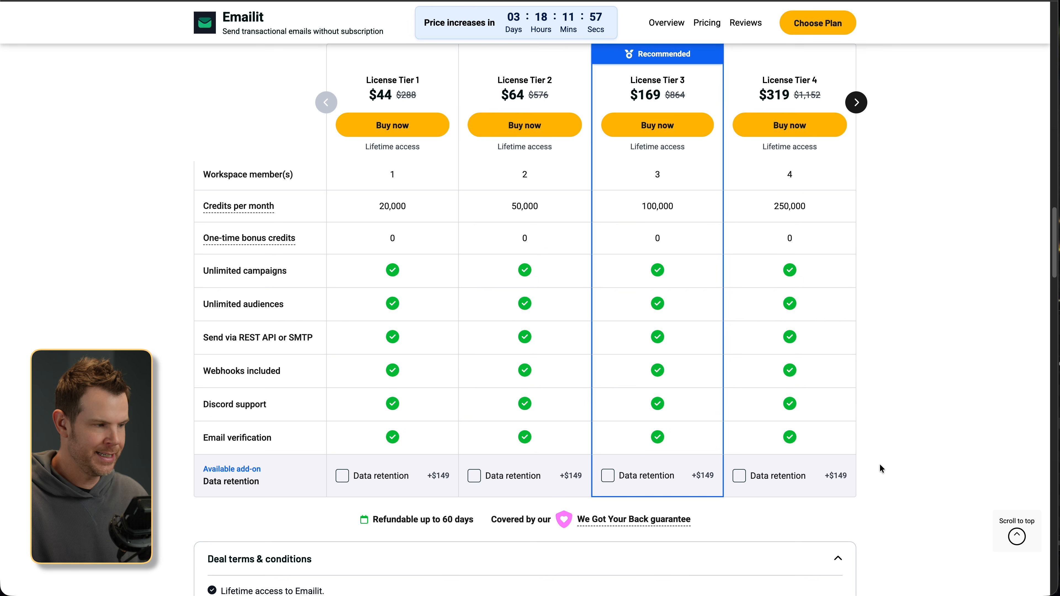
{"action": "scroll", "coordinate": [829, 473], "scroll_direction": "down", "scroll_amount": 2}
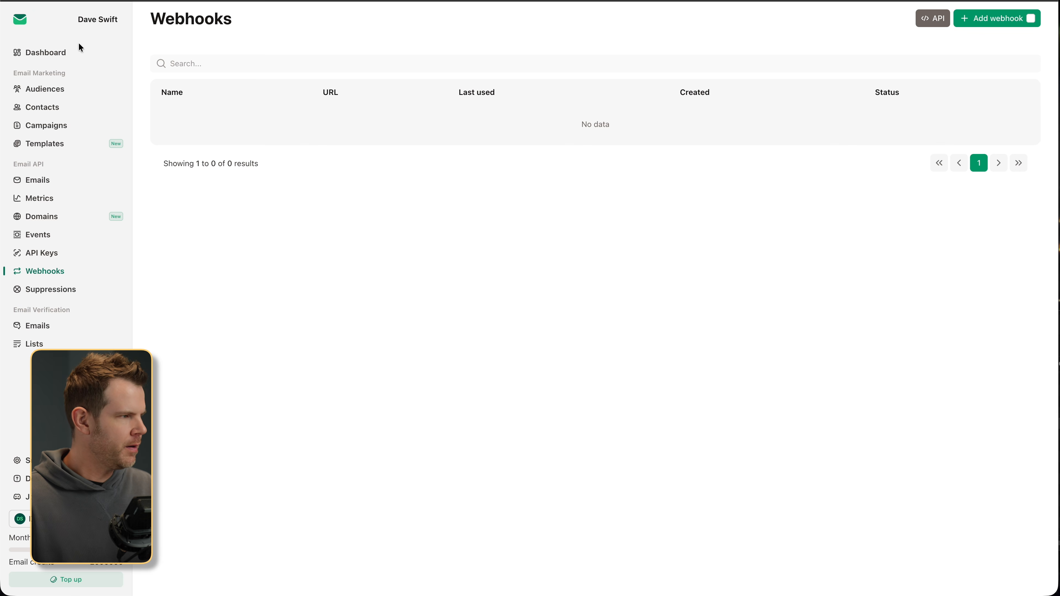
- Go to the Dashboard and scroll to the Sending Limits panel (2/second, 5,000/day)
{"action": "left_click", "coordinate": [79, 49]}
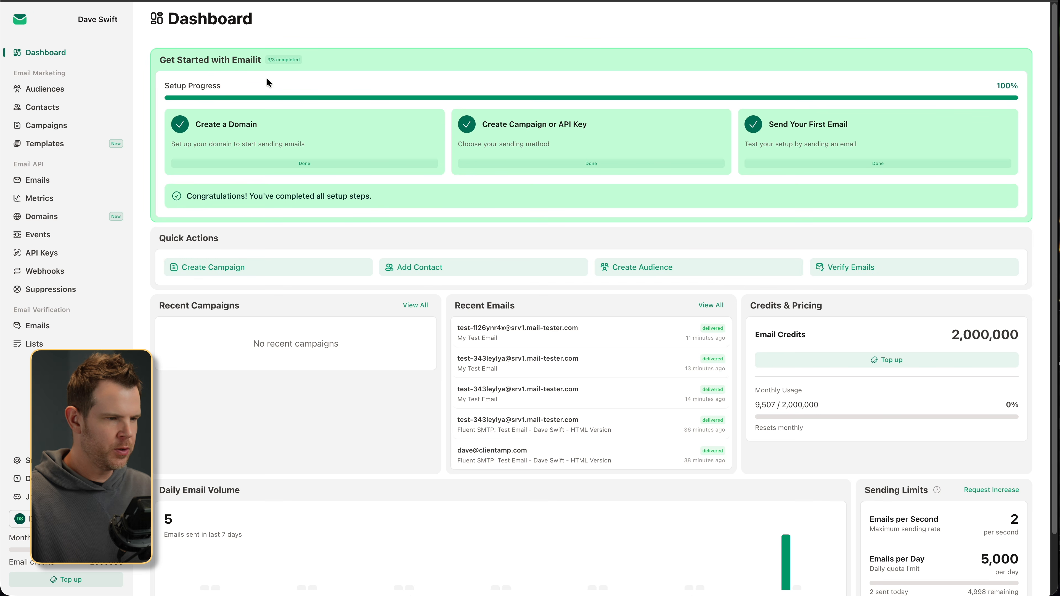
{"action": "scroll", "coordinate": [488, 200], "scroll_direction": "down", "scroll_amount": 2}
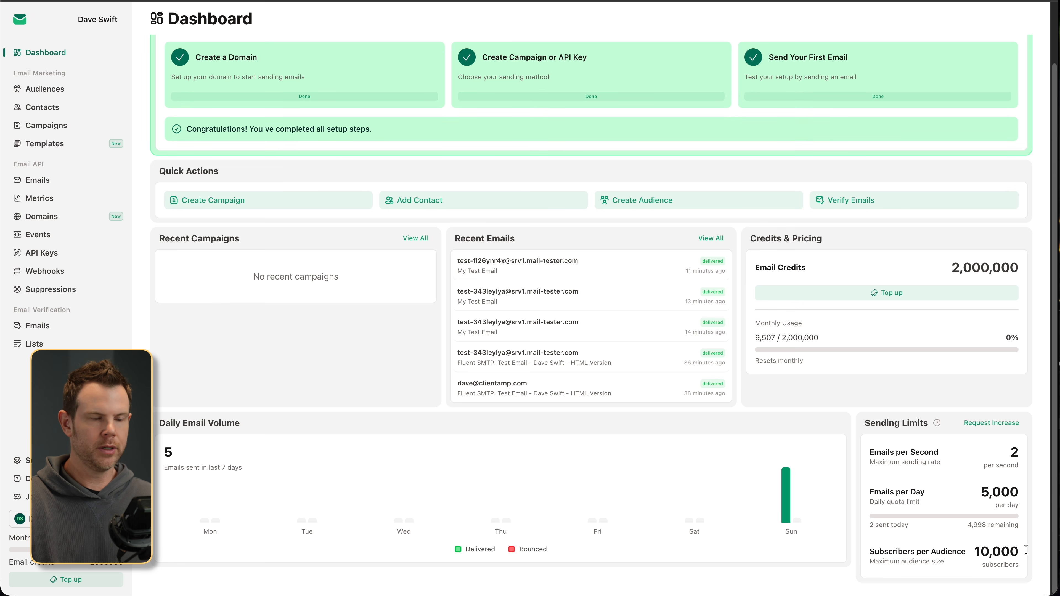
- Open the Request Limit Increase dialog from Sending Limits, review it, then close it
{"action": "left_click", "coordinate": [991, 423]}
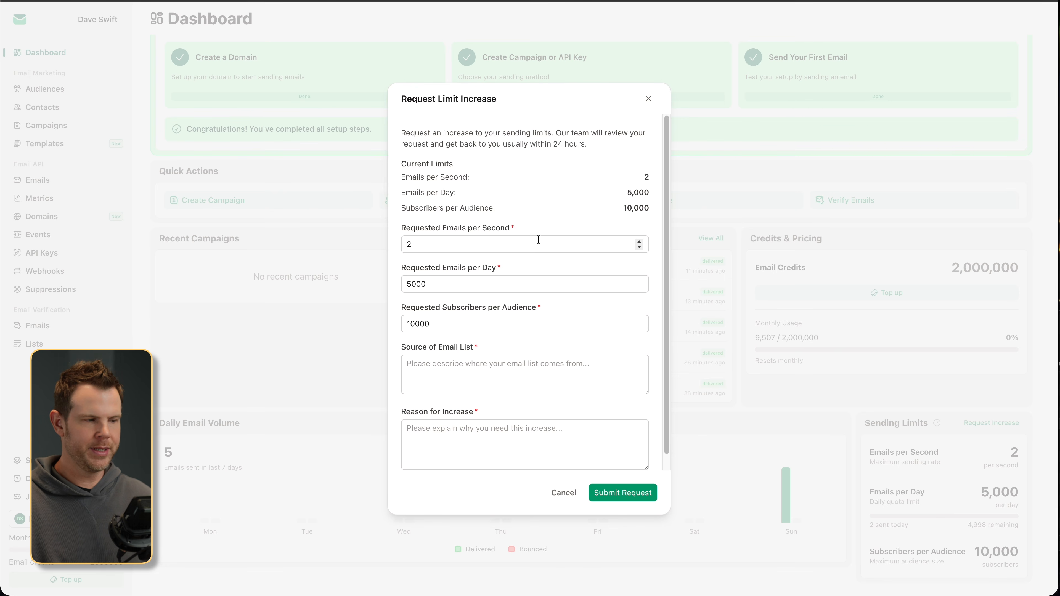
{"action": "left_click", "coordinate": [648, 99]}
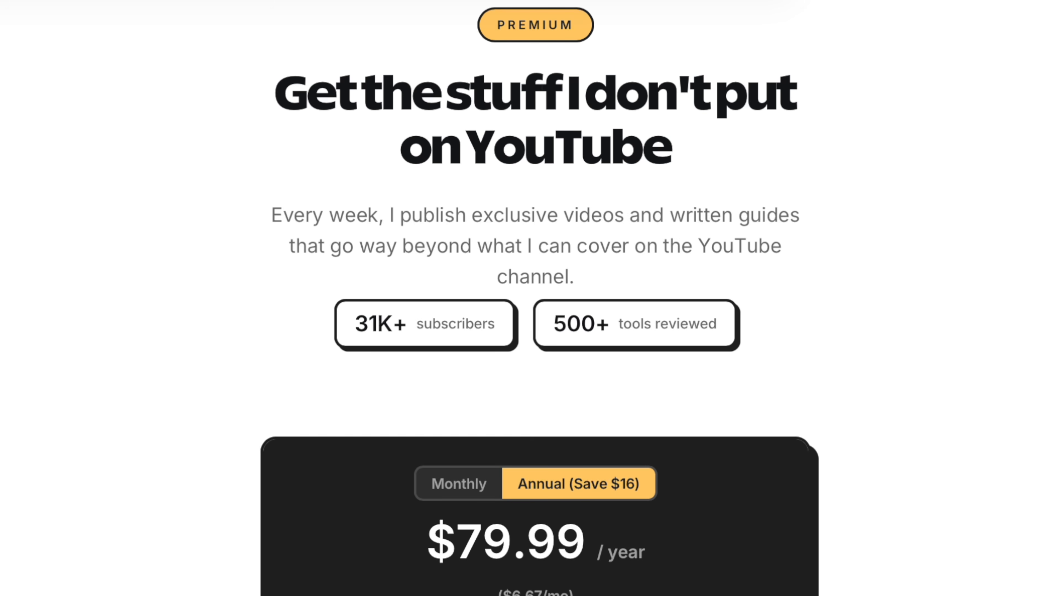
- Scroll the $79.99/year premium membership page to its four benefits and Start Your Membership
{"action": "scroll", "coordinate": [530, 298], "scroll_direction": "down", "scroll_amount": 5}
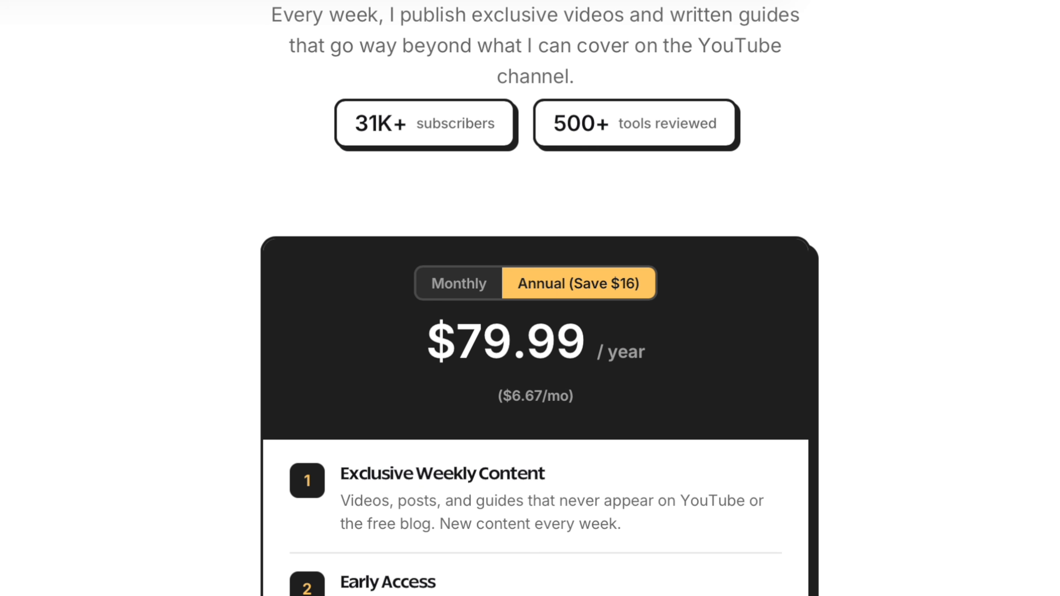
{"action": "scroll", "coordinate": [530, 298], "scroll_direction": "down", "scroll_amount": 5}
{"action": "scroll", "coordinate": [530, 298], "scroll_direction": "down", "scroll_amount": 5}
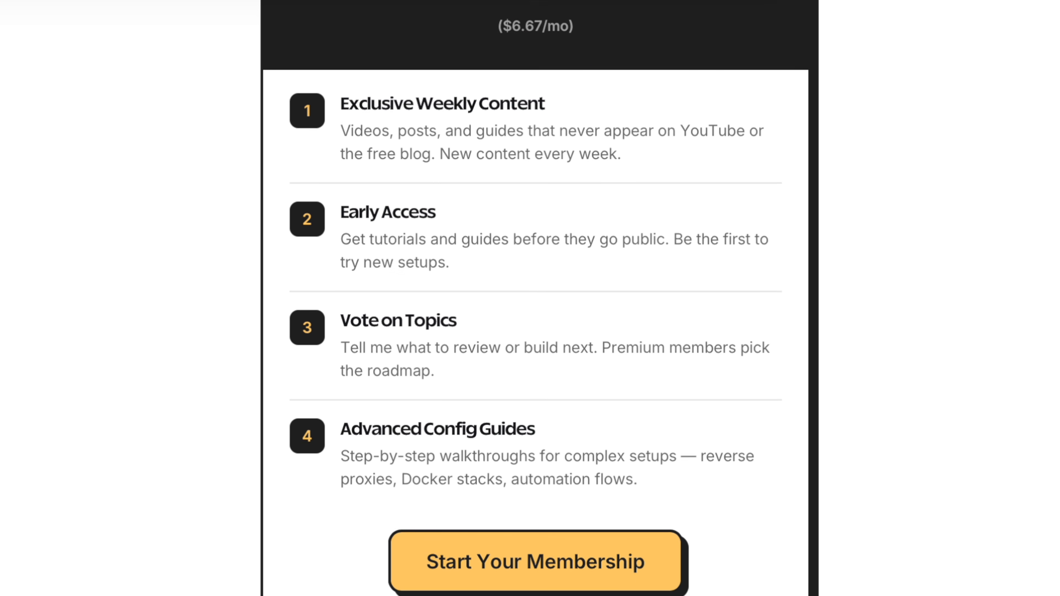